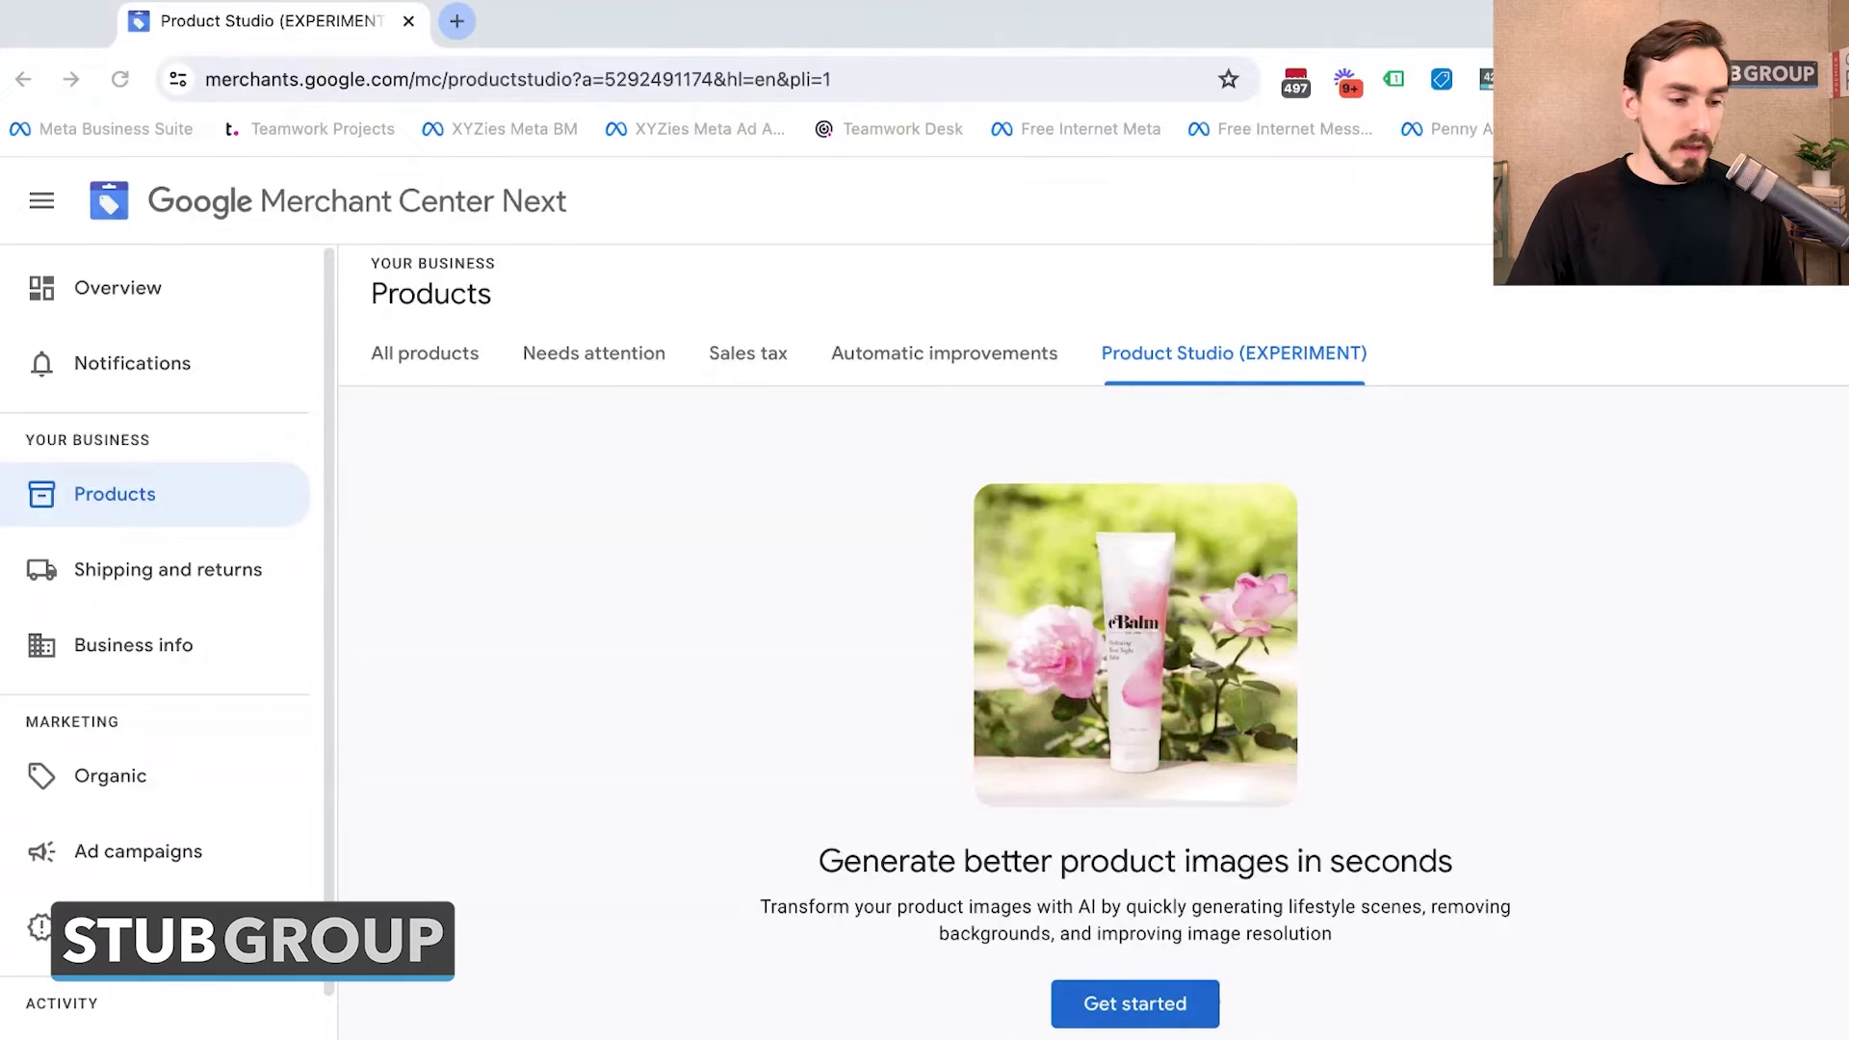
Start Product Studio from the Merchant Center products page to reach its image generation and editing tools
key(super+Tab)
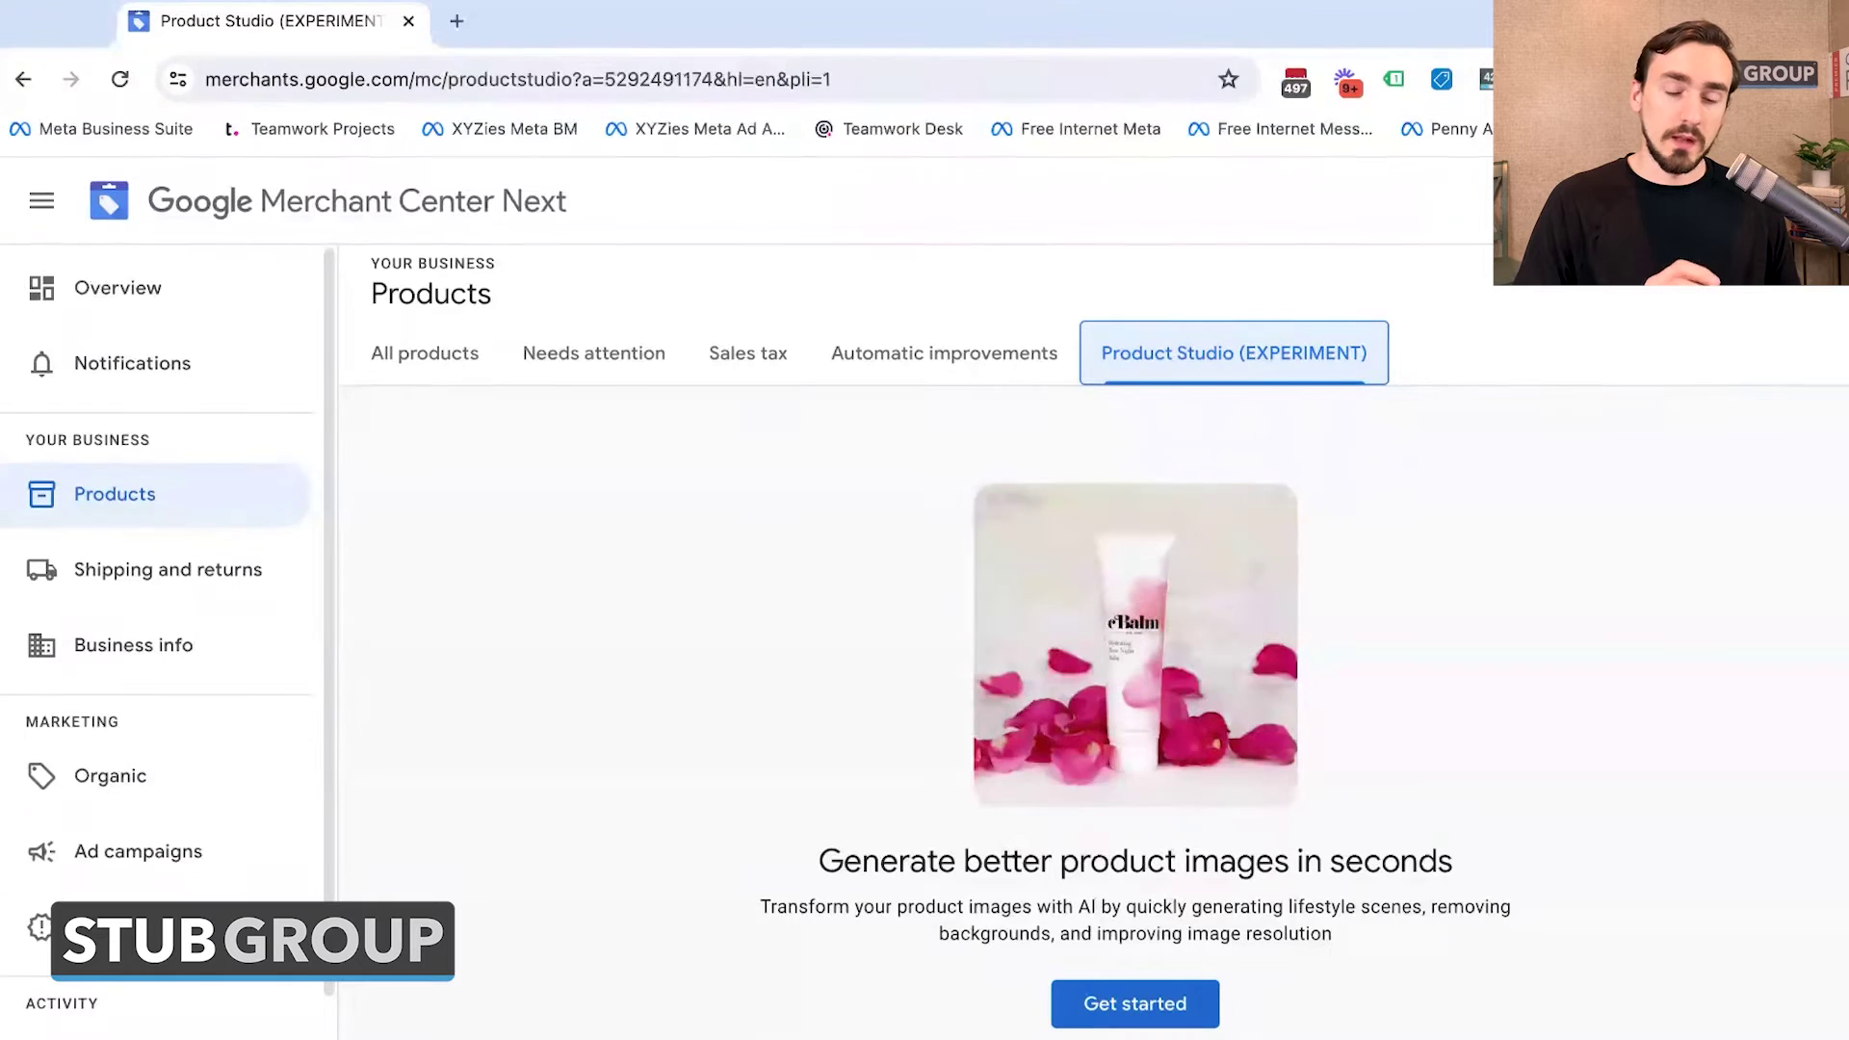
click(852, 678)
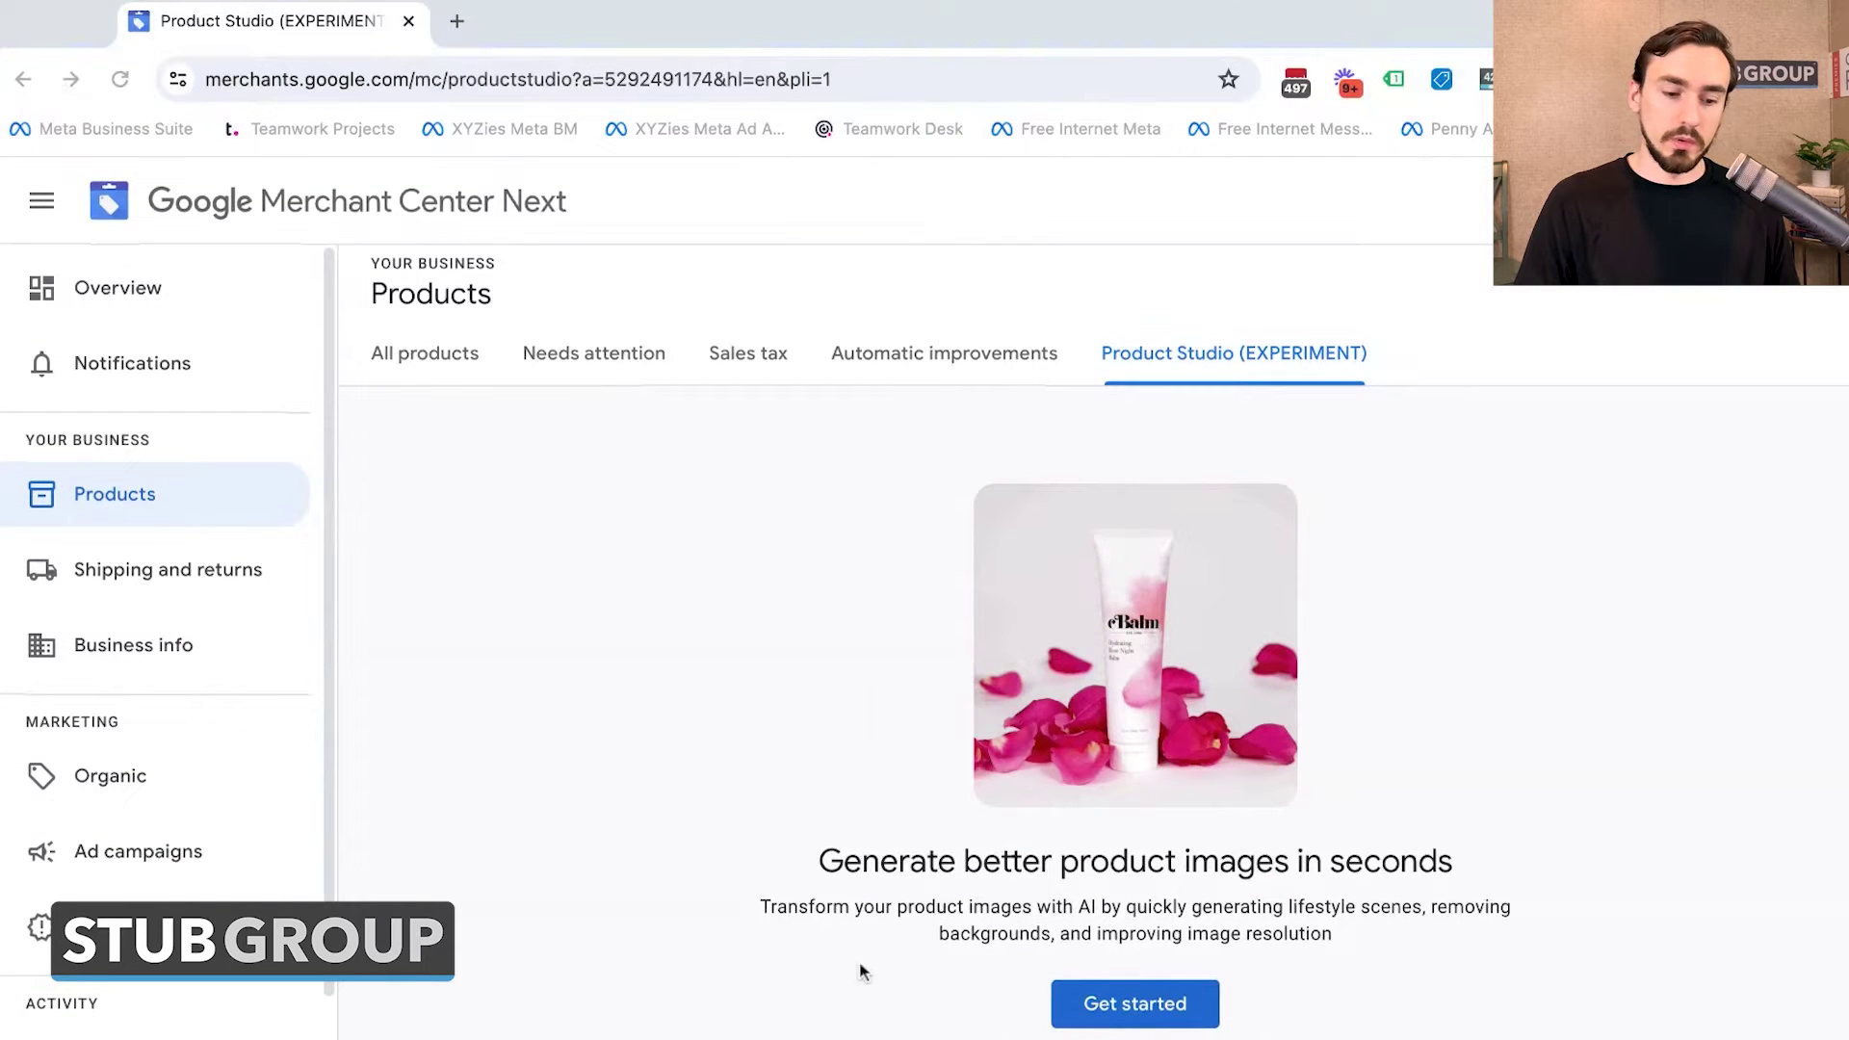
click(863, 971)
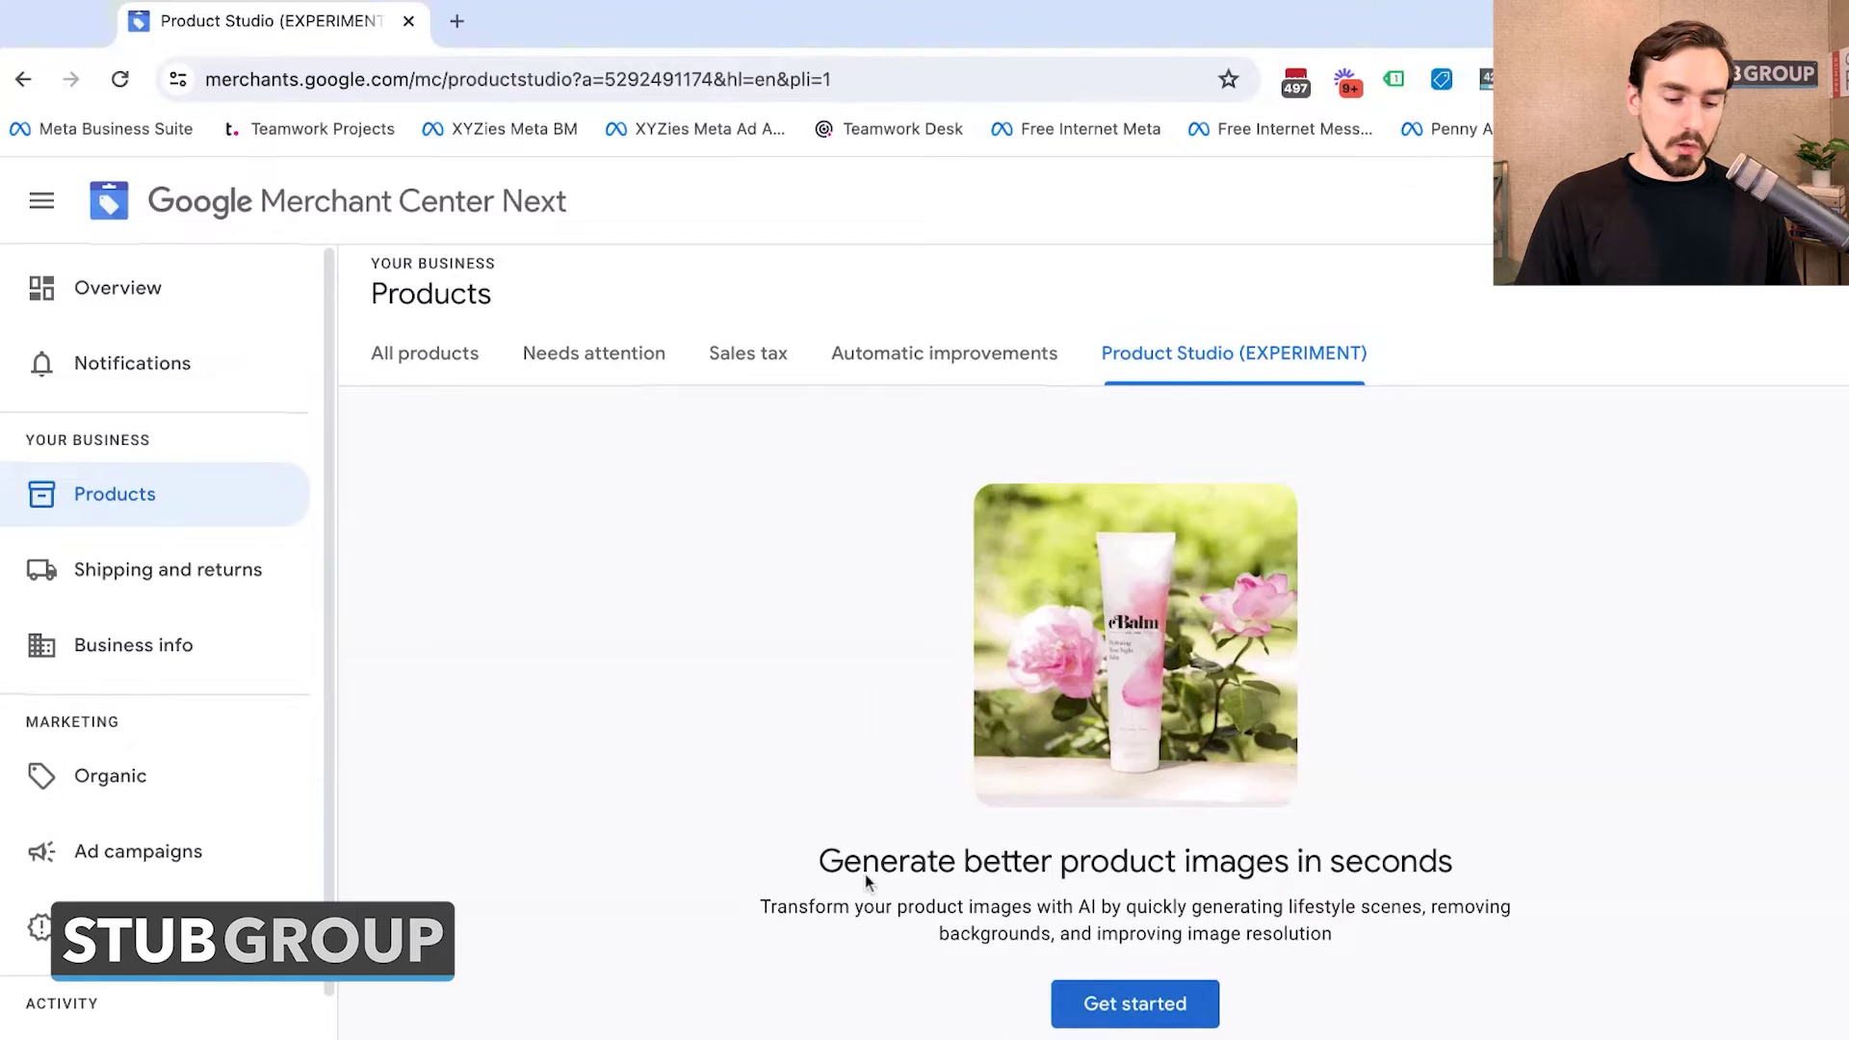
click(1135, 1005)
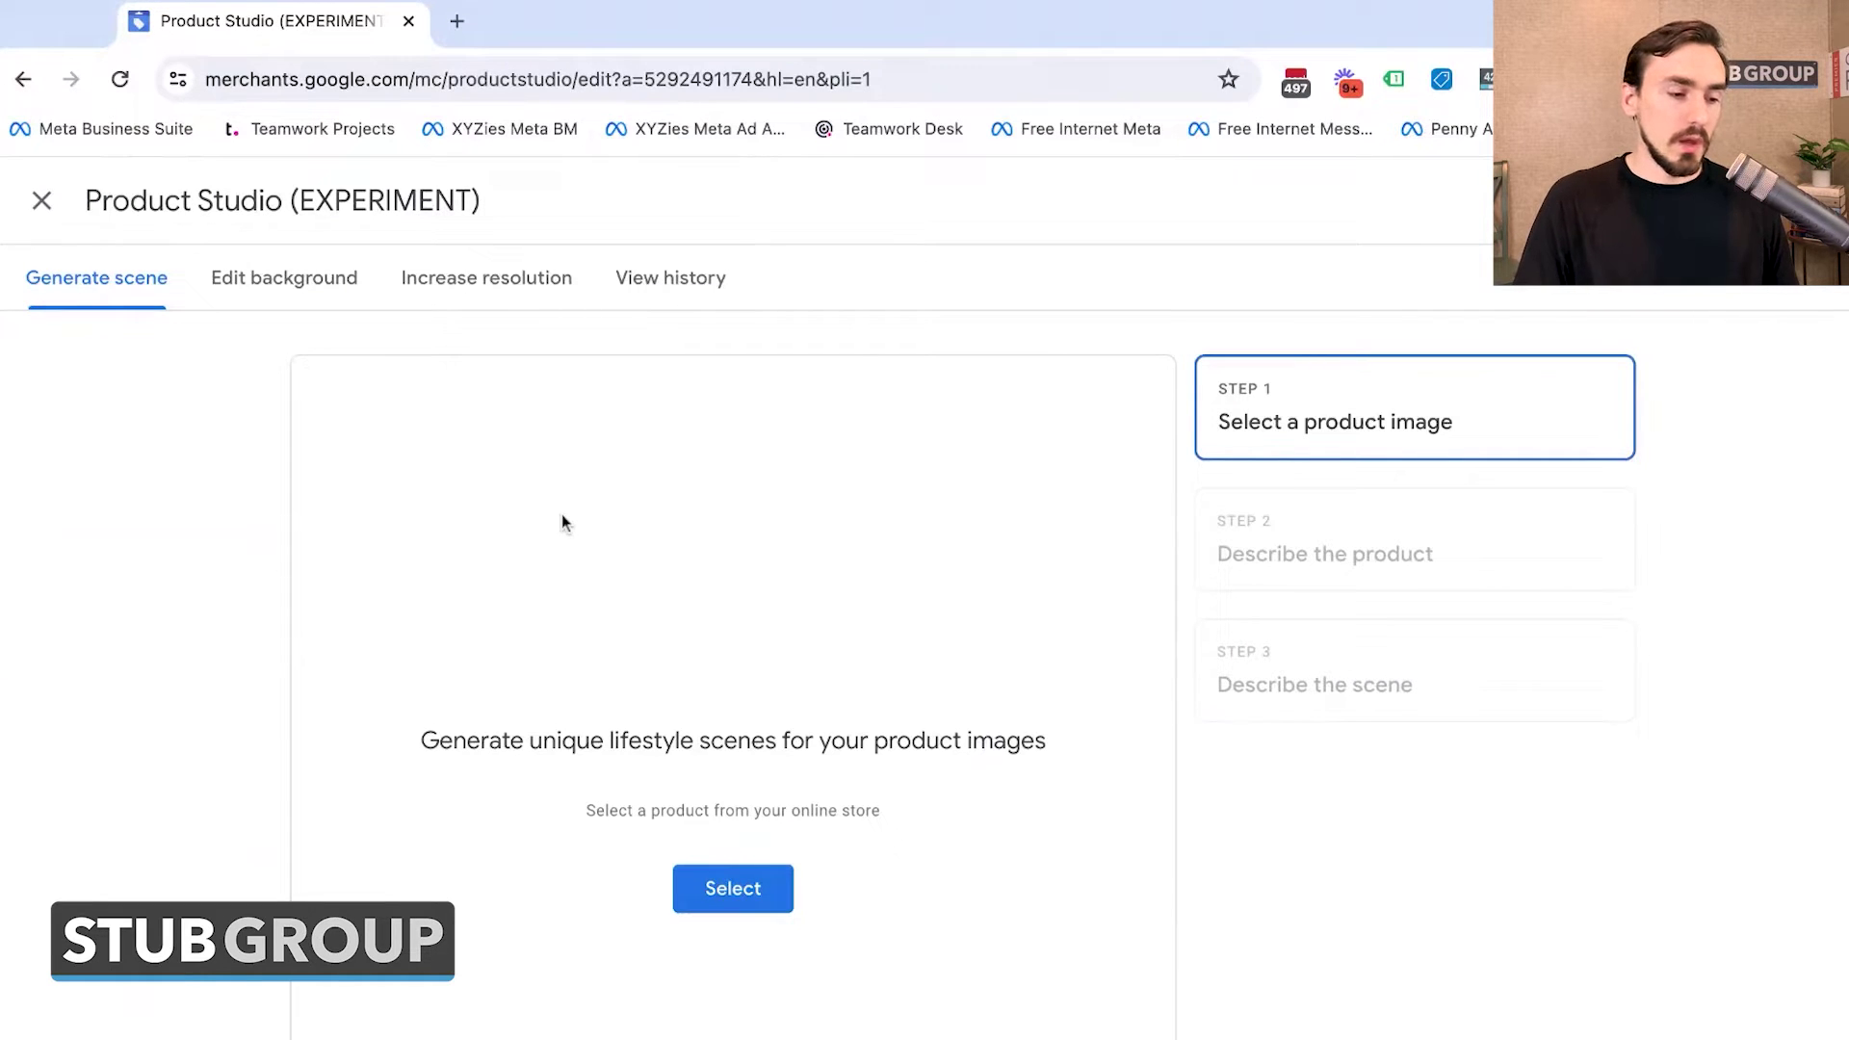
Remove the background from the Accelera Badak X-Treme Tire LT 37x11.50 - 17/6 124L product image
click(311, 294)
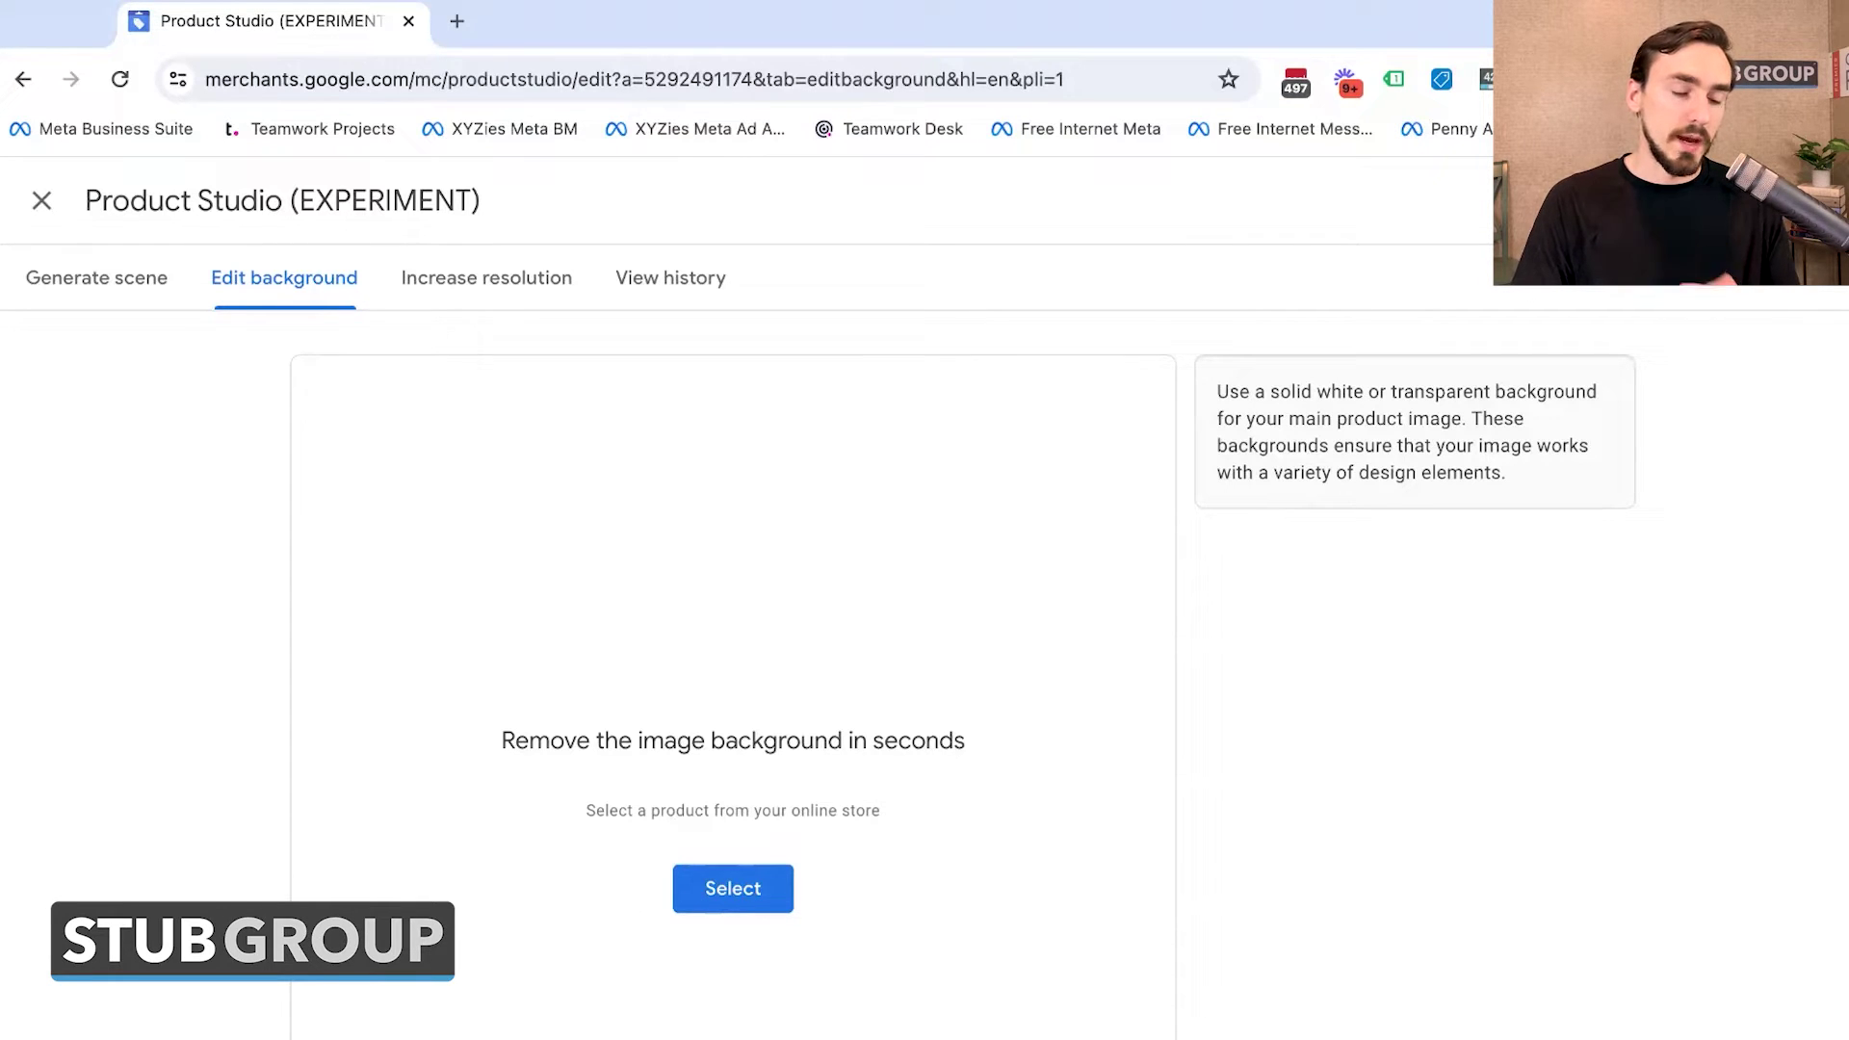
click(714, 892)
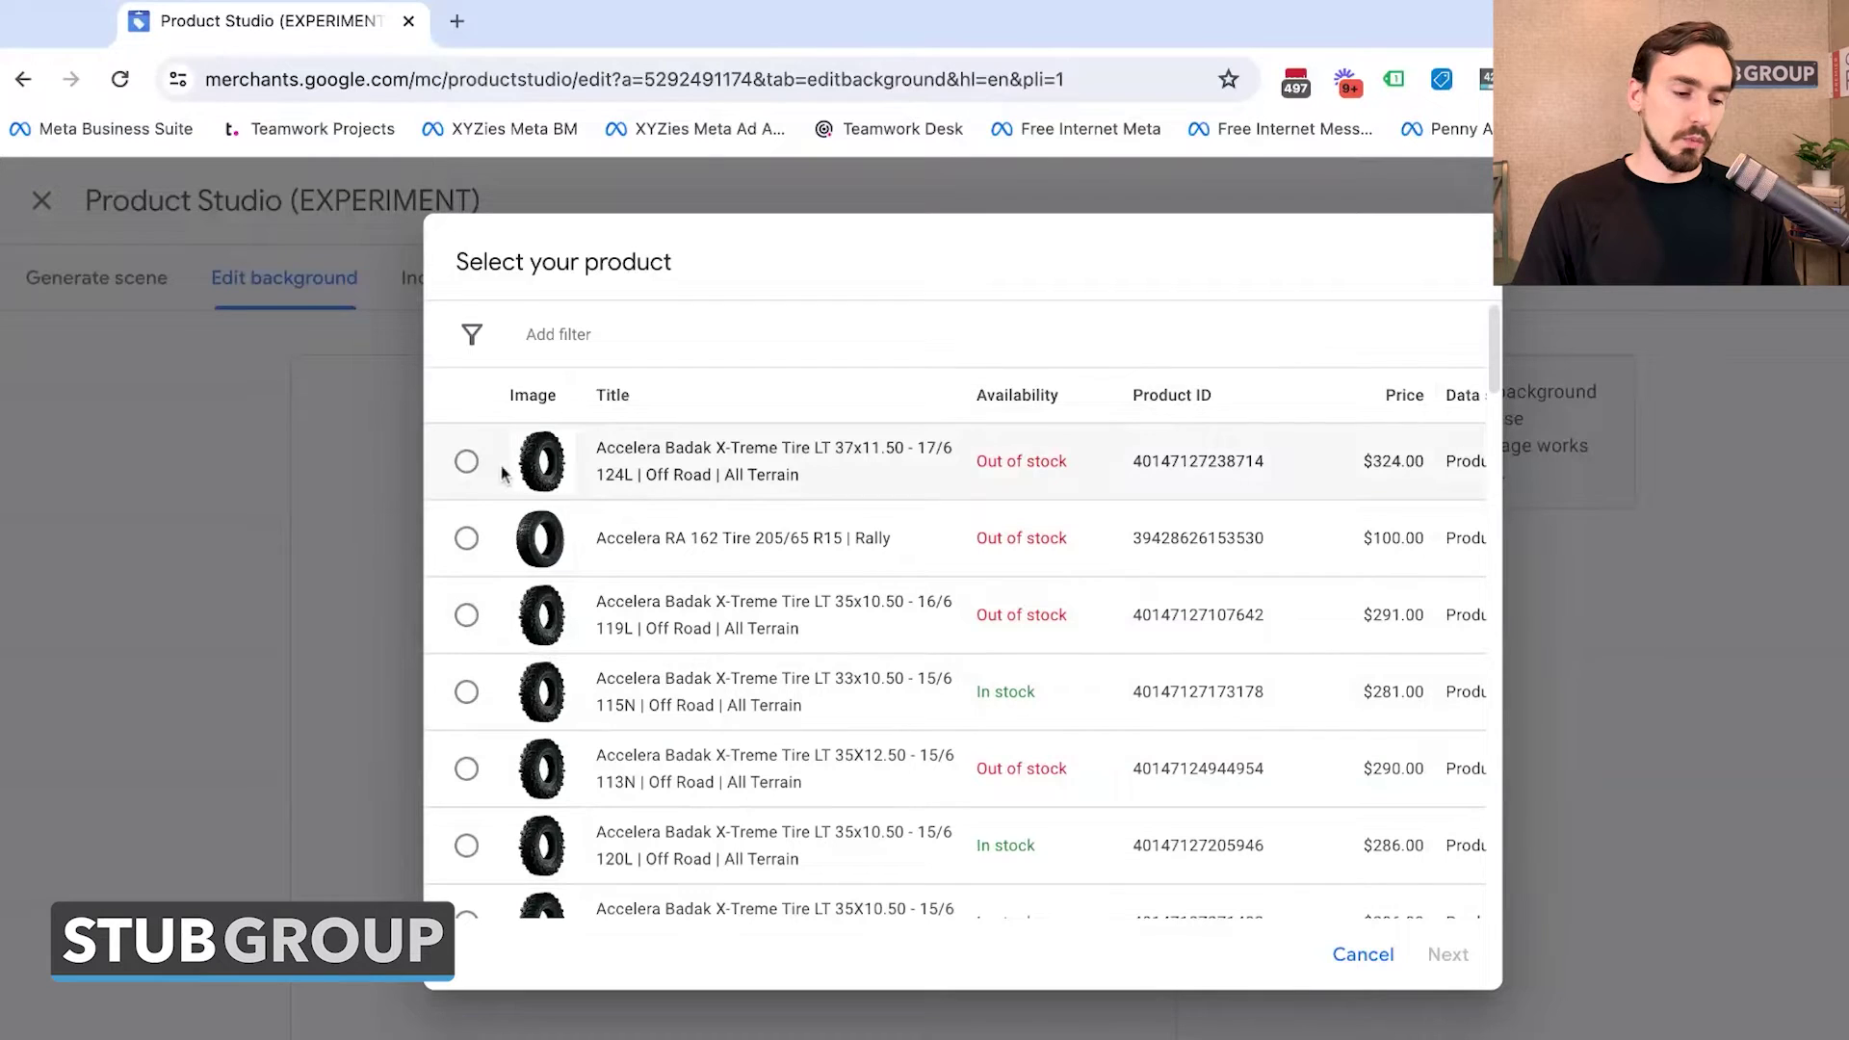
click(467, 462)
click(1448, 954)
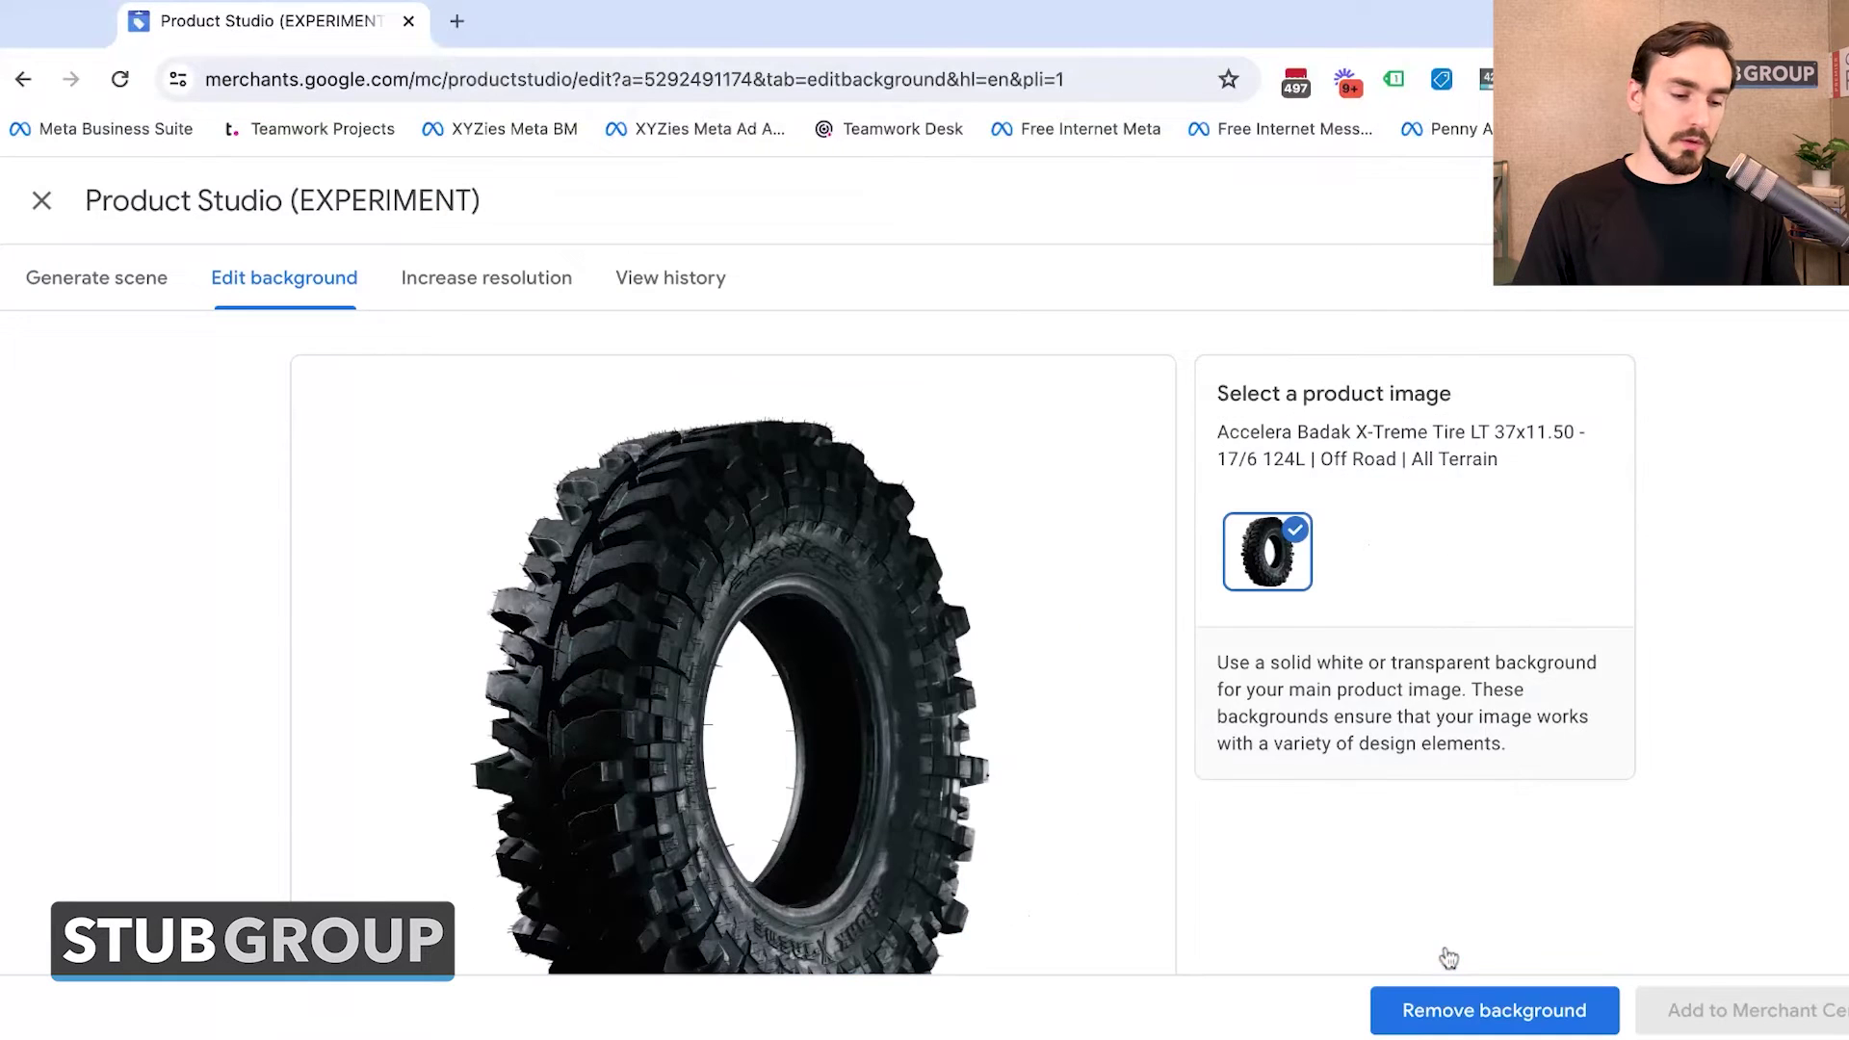
scroll(944, 768, down, 3)
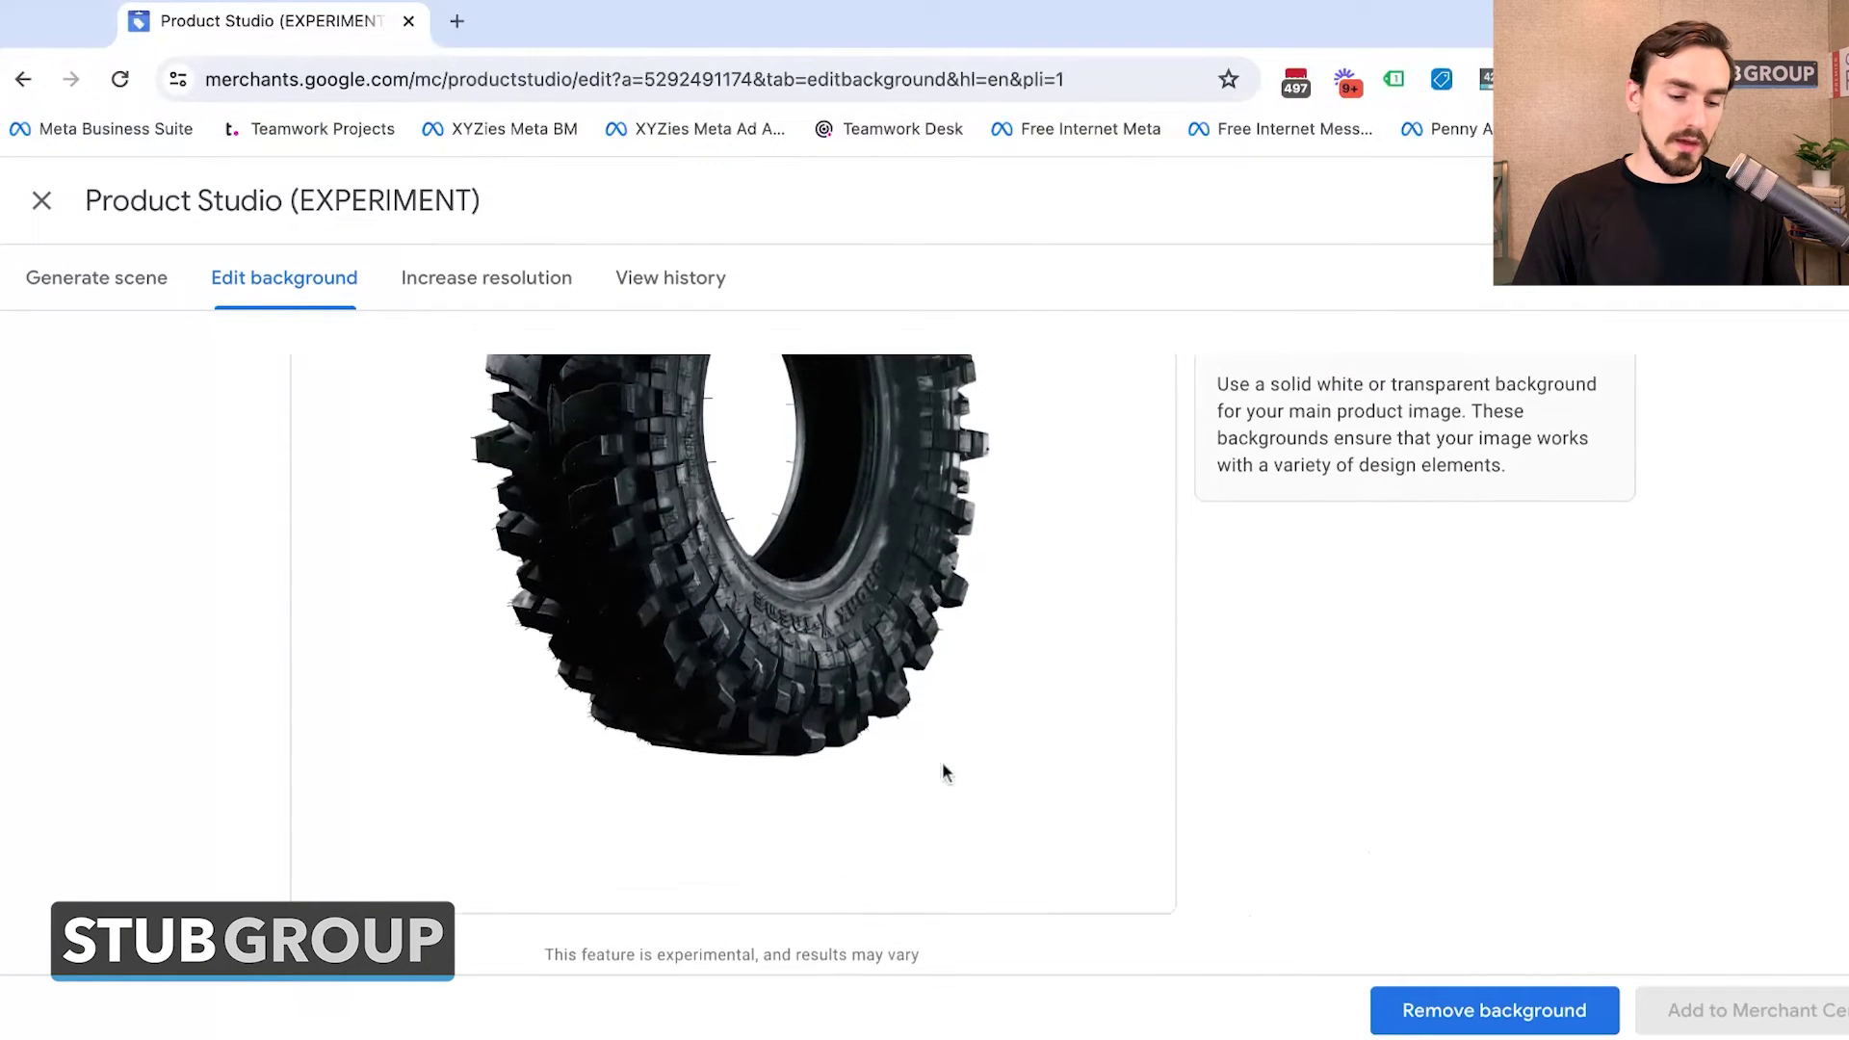
click(1416, 1017)
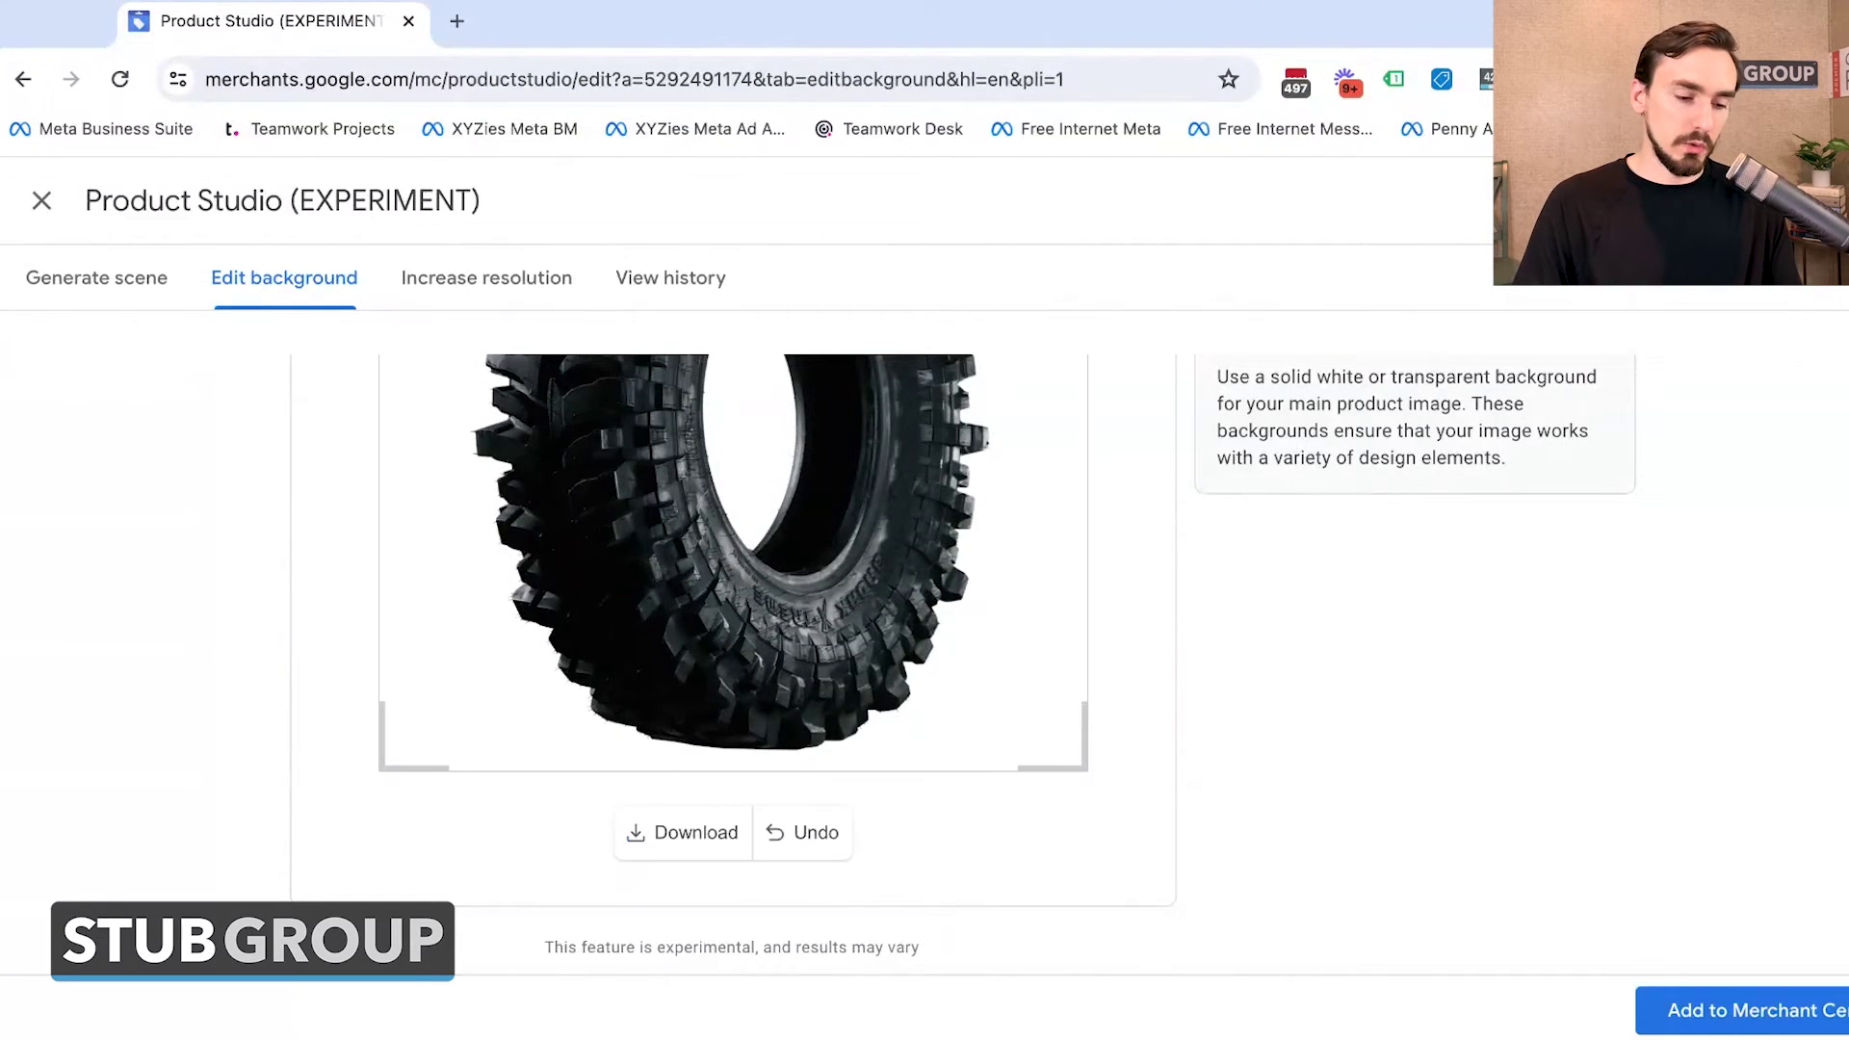
scroll(1086, 772, up, 4)
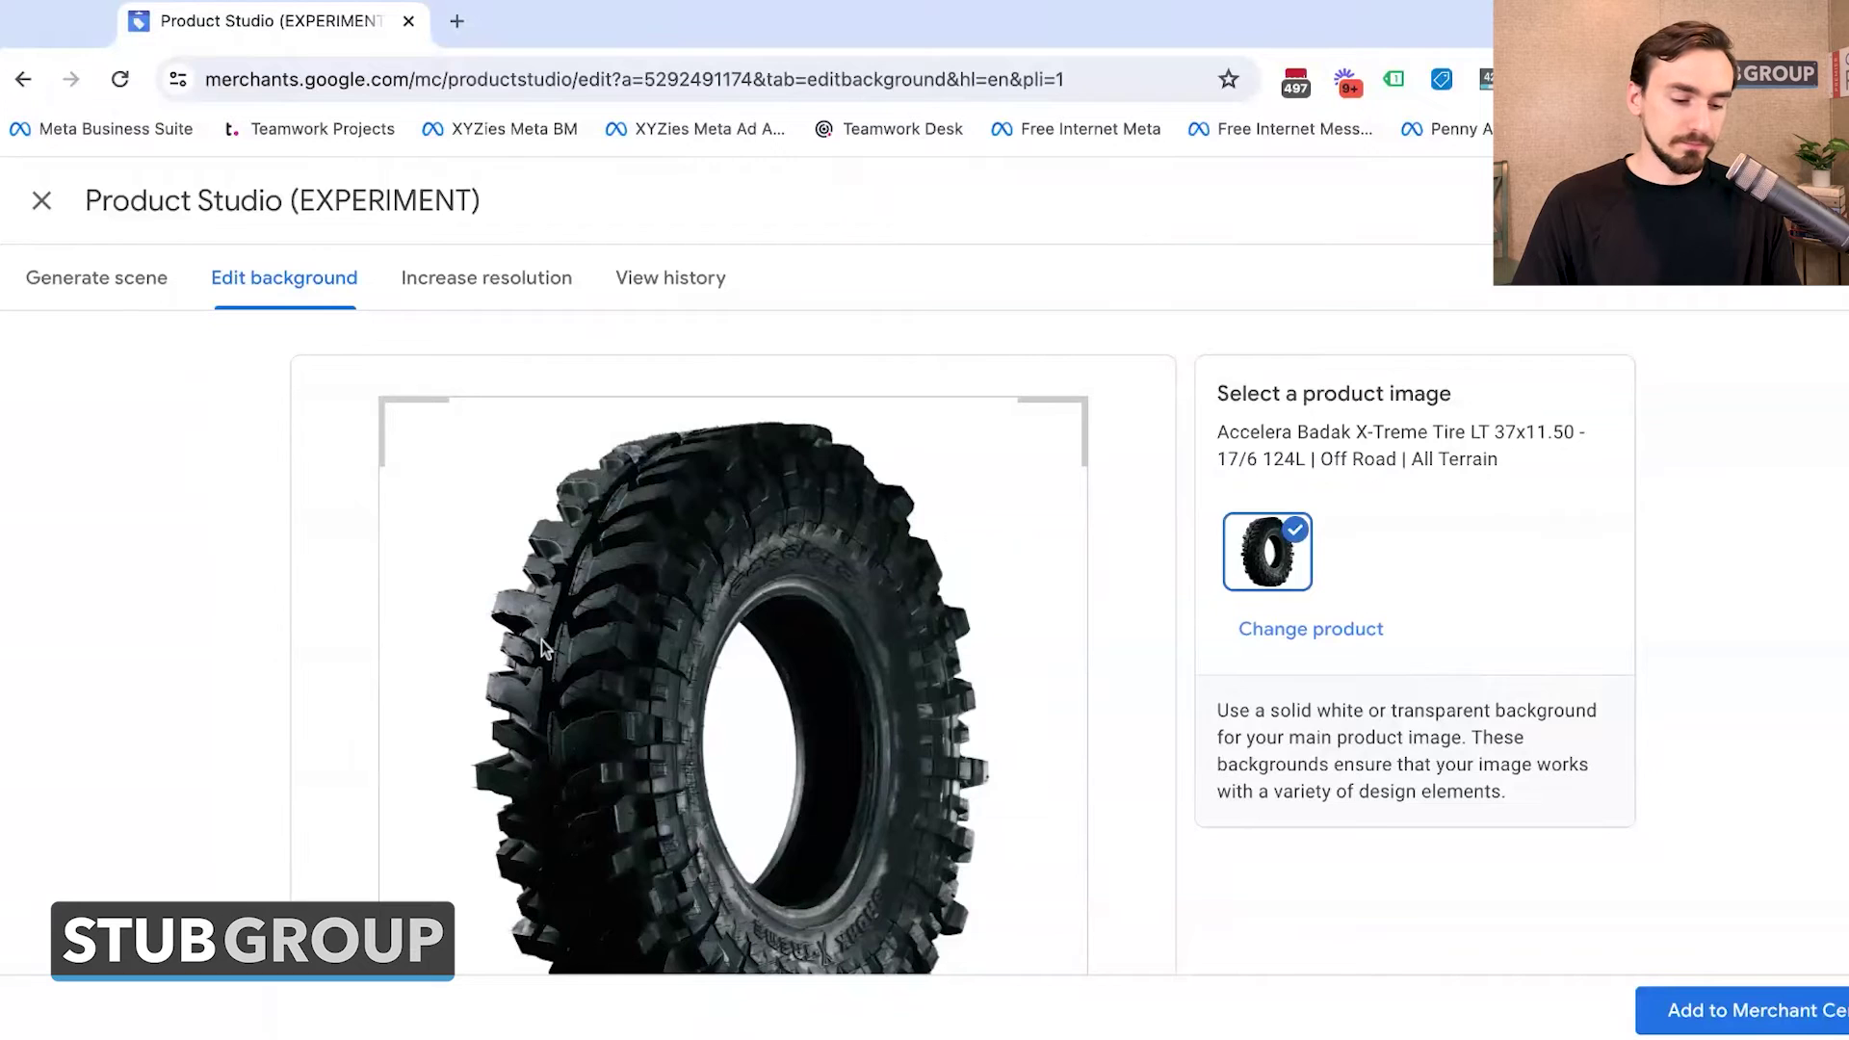
Increase the resolution of the Accelera Badak X-Treme Tire LT 37x11.50 - 17/6 124L product image
click(467, 289)
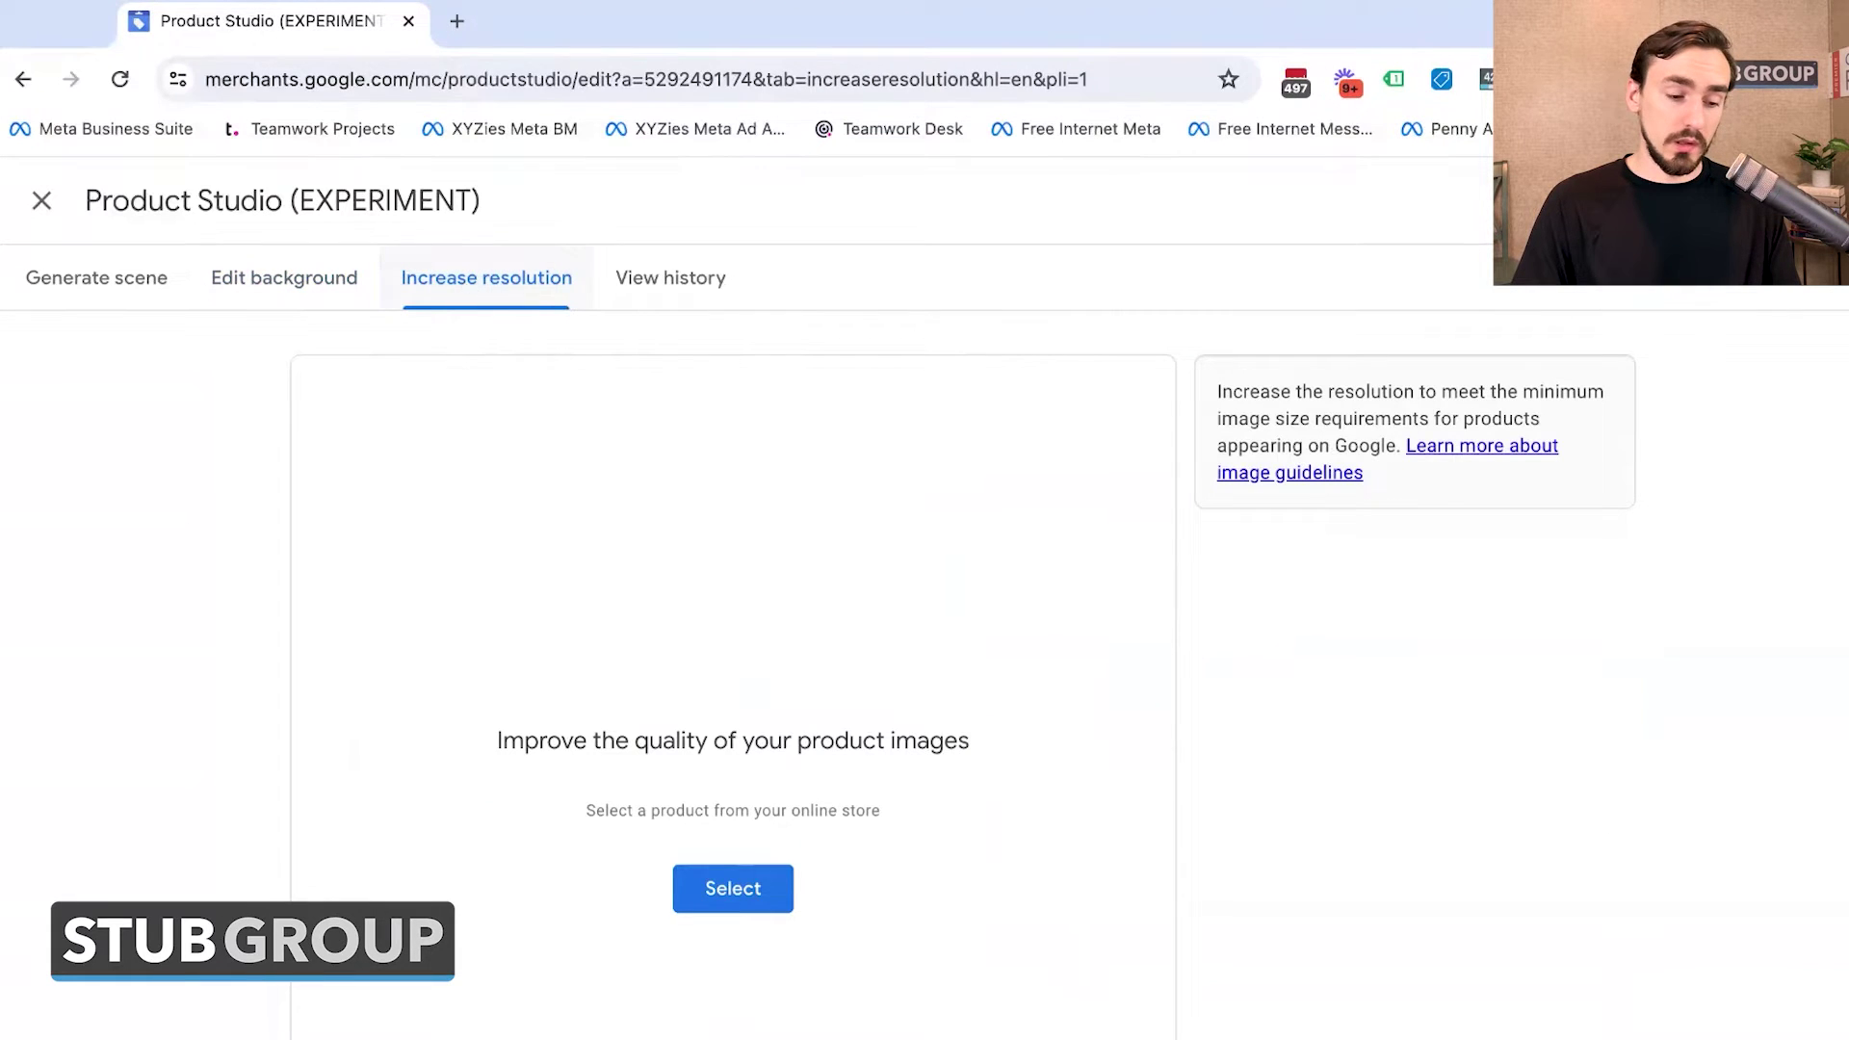
click(739, 887)
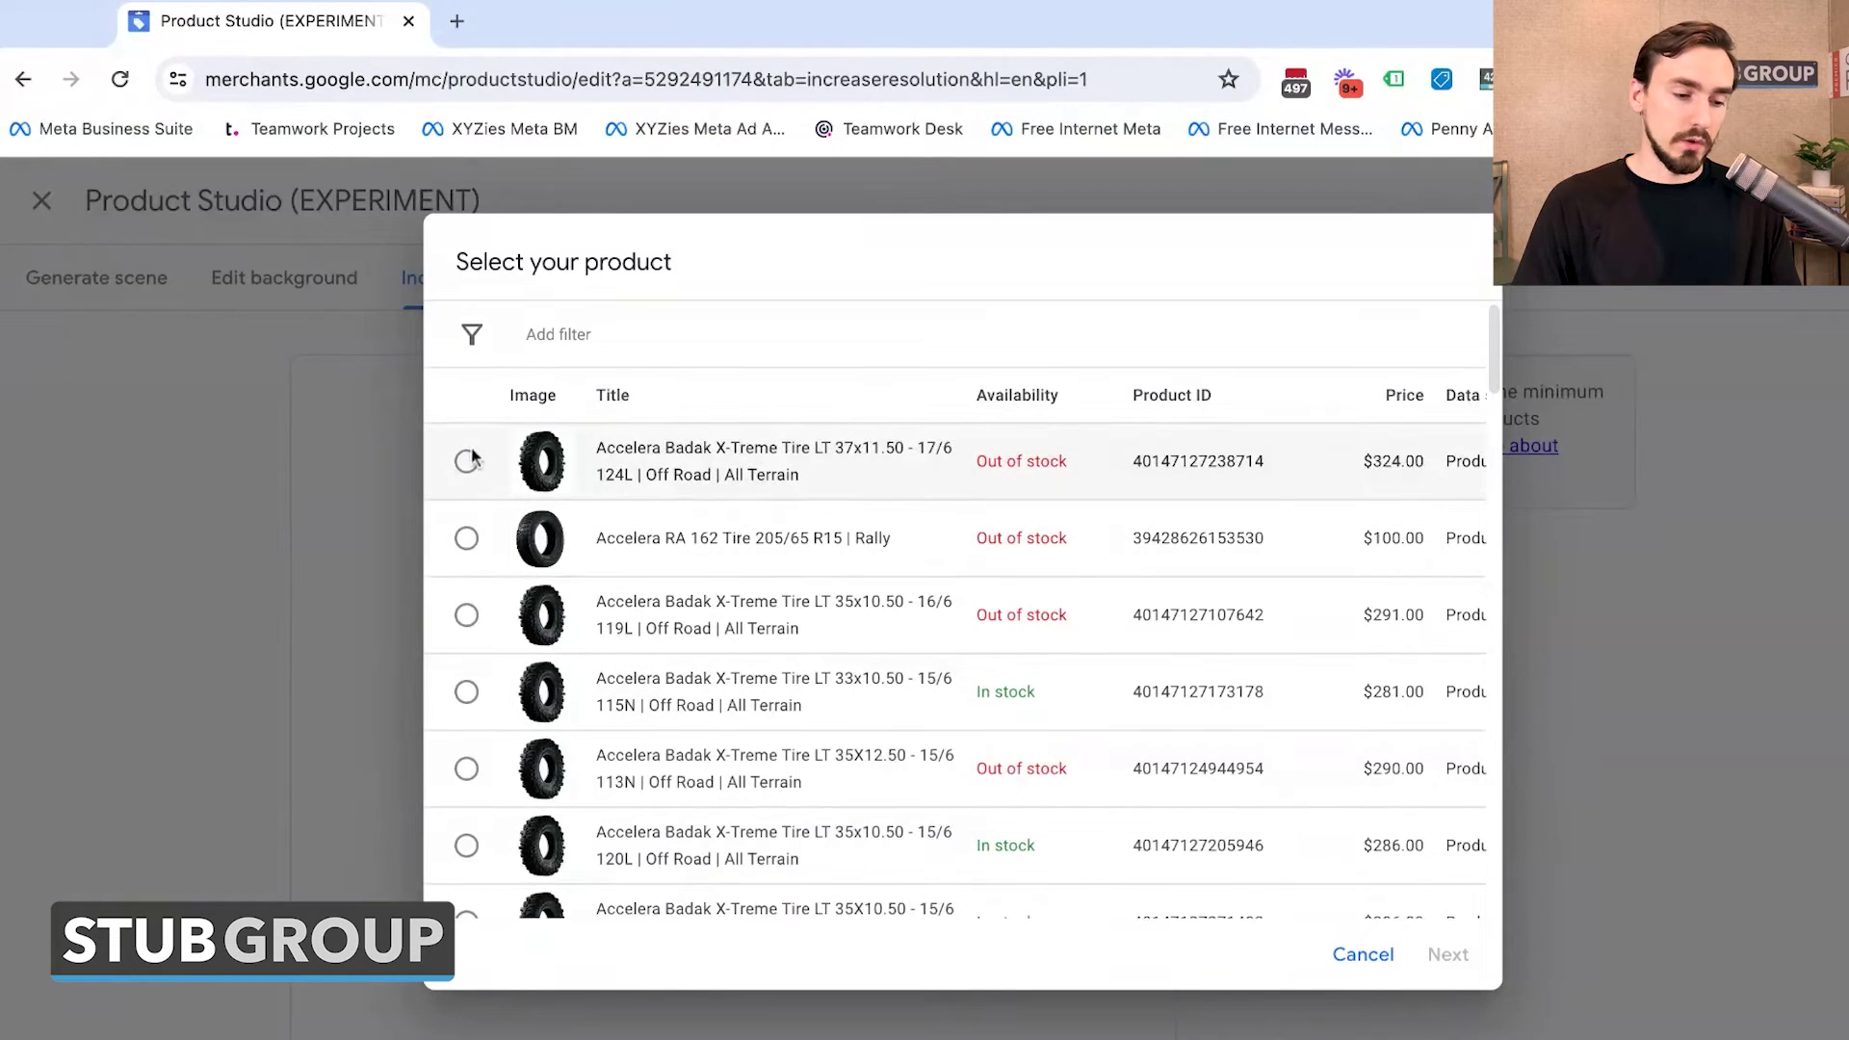
click(466, 461)
click(1448, 954)
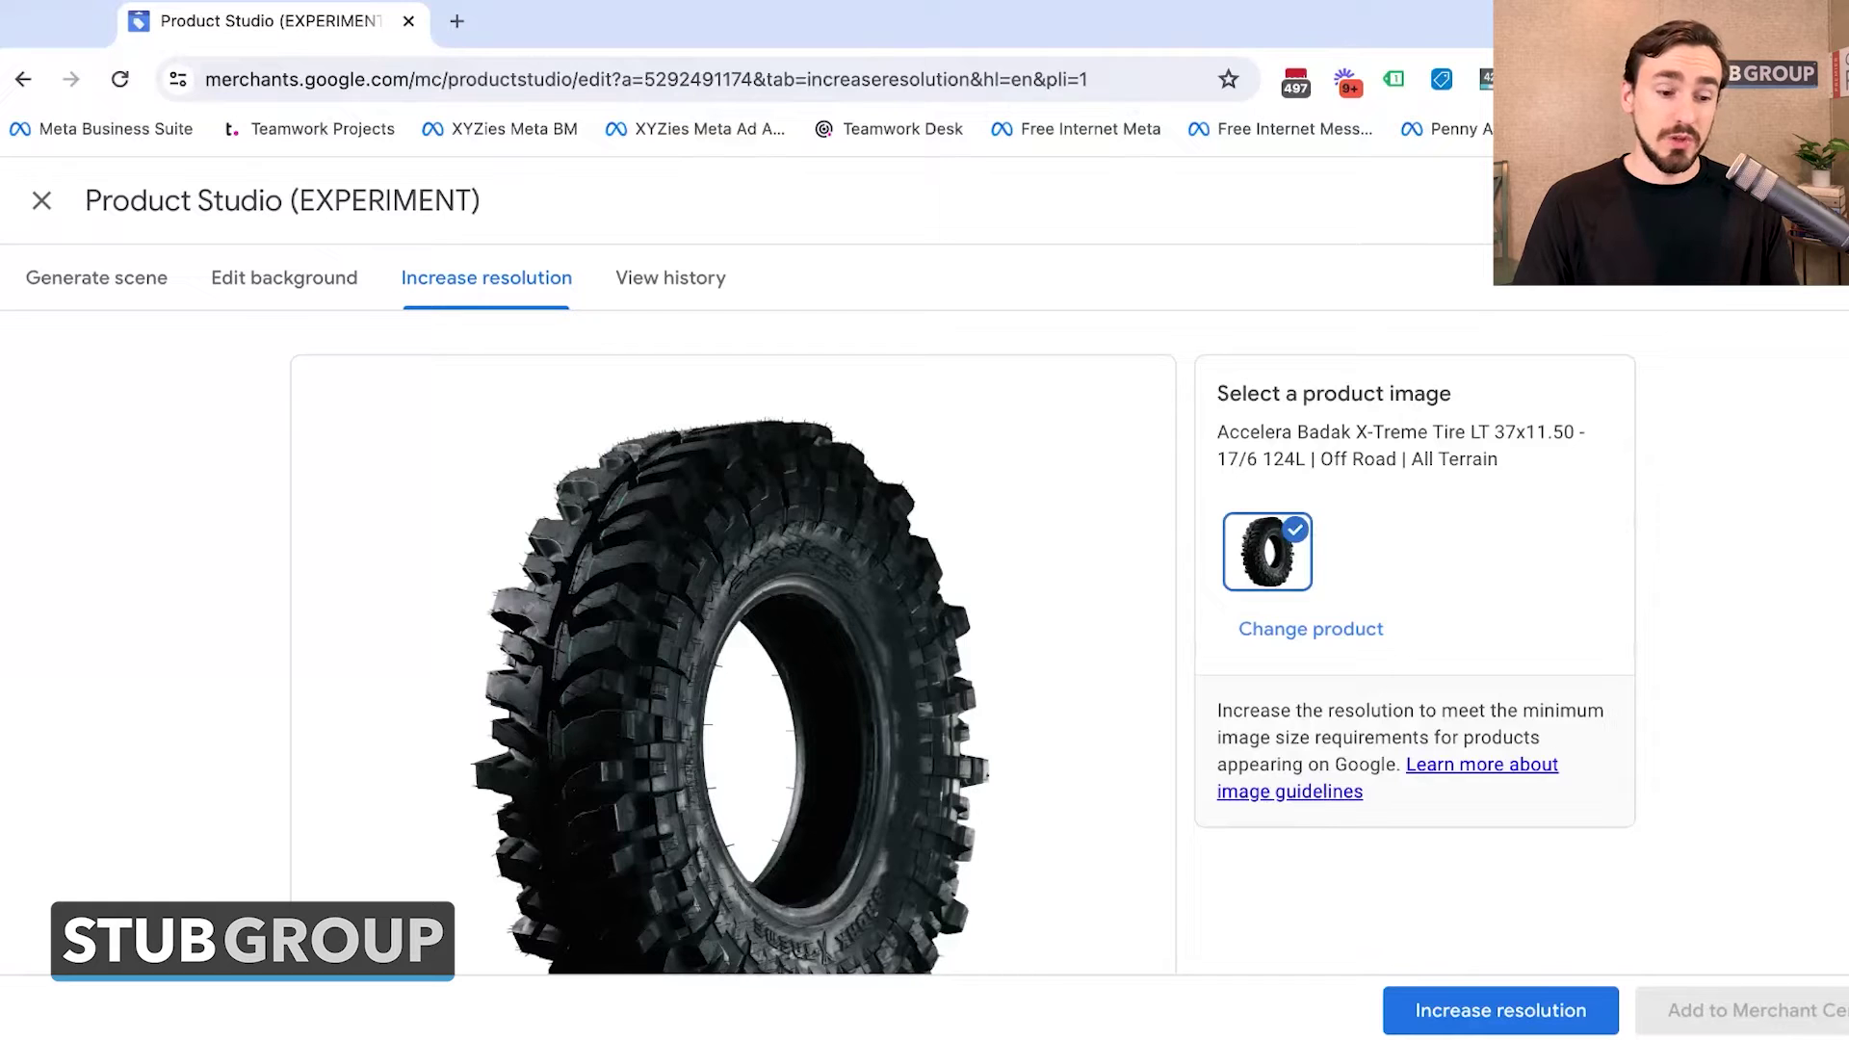
scroll(982, 944, down, 2)
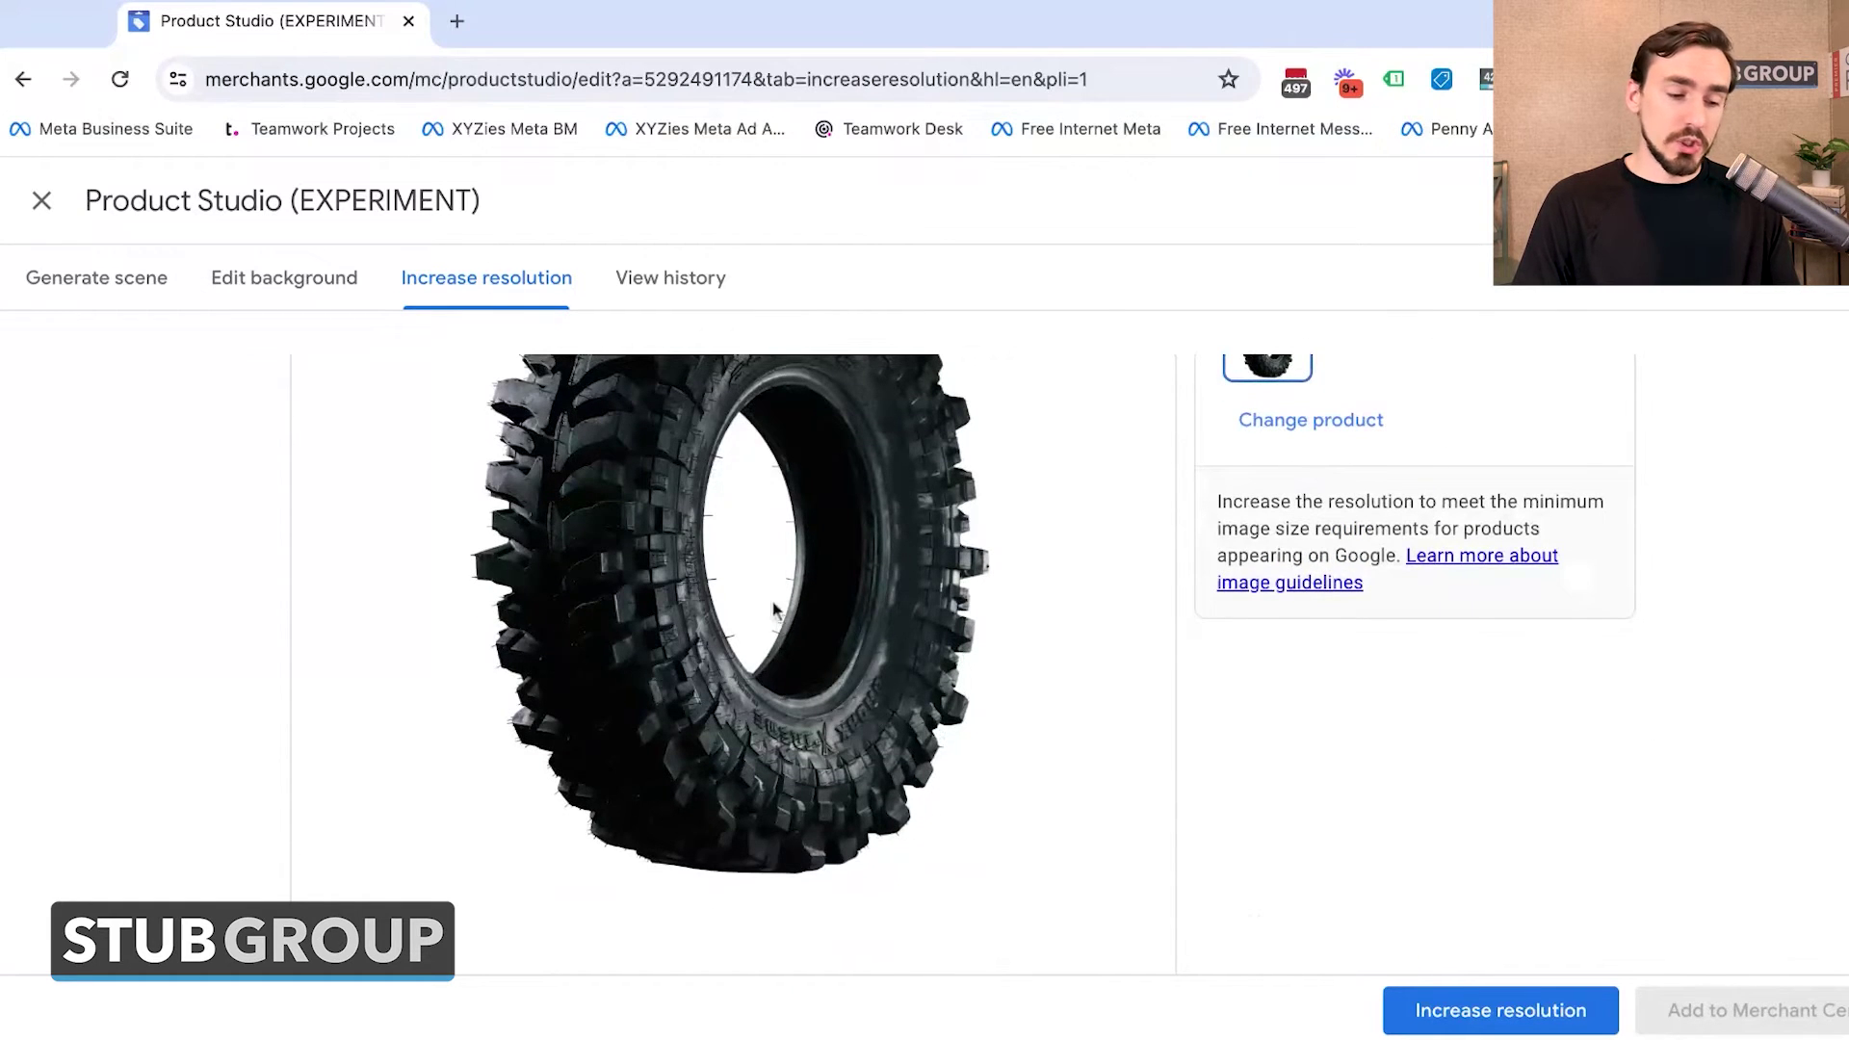
click(1465, 1011)
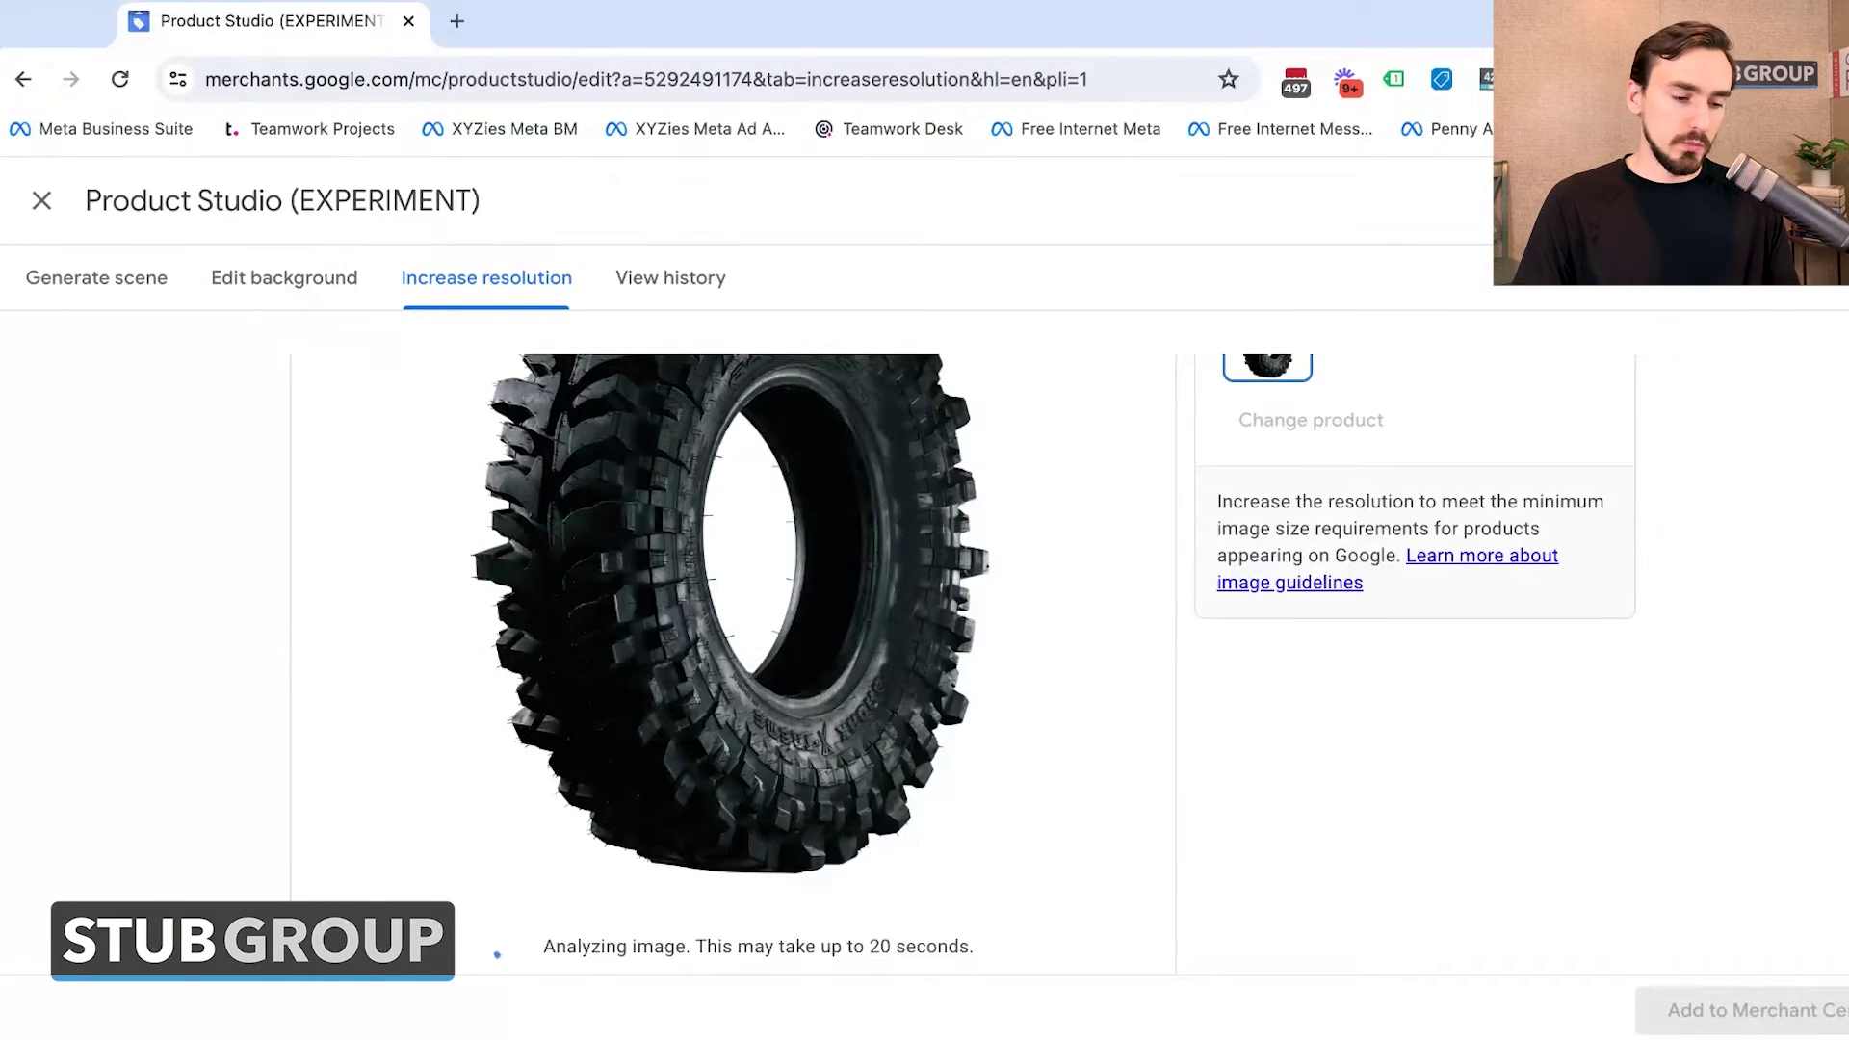
Compare the before and after versions of the tire image in the resolution preview
scroll(732, 616, down, 1)
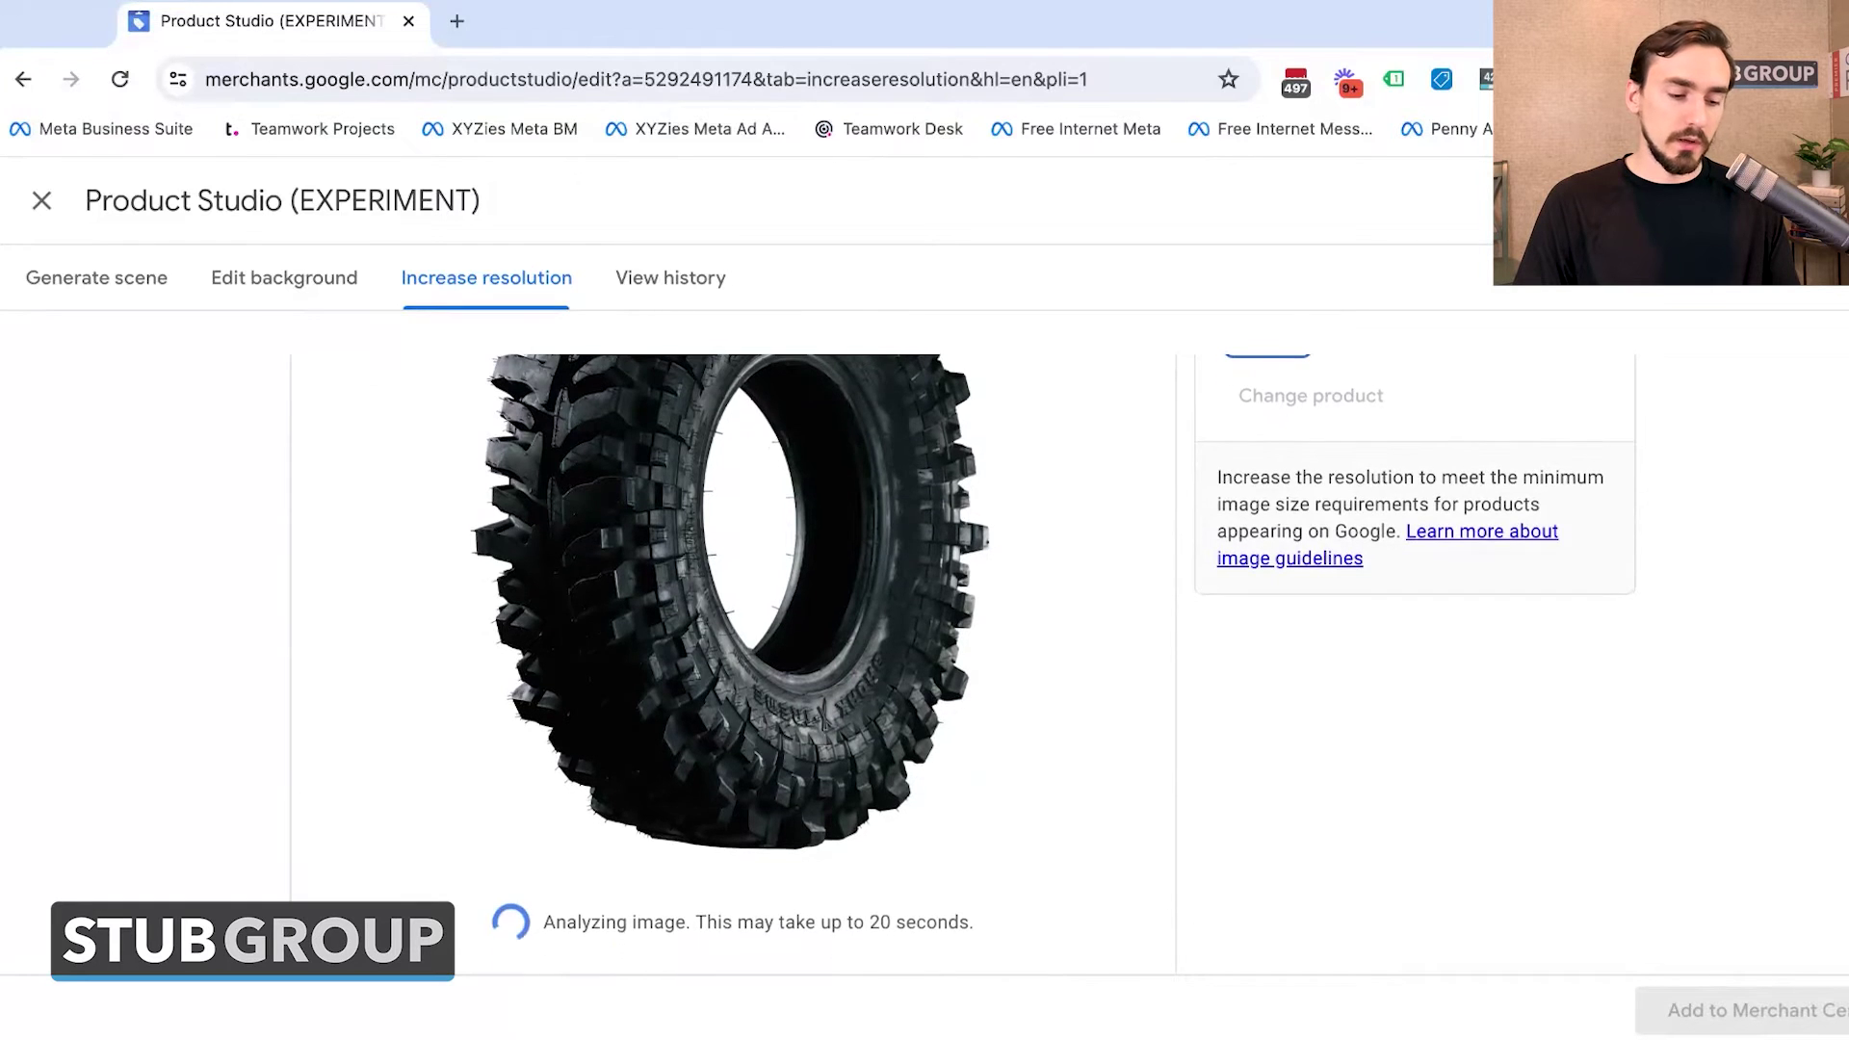
scroll(911, 896, down, 1)
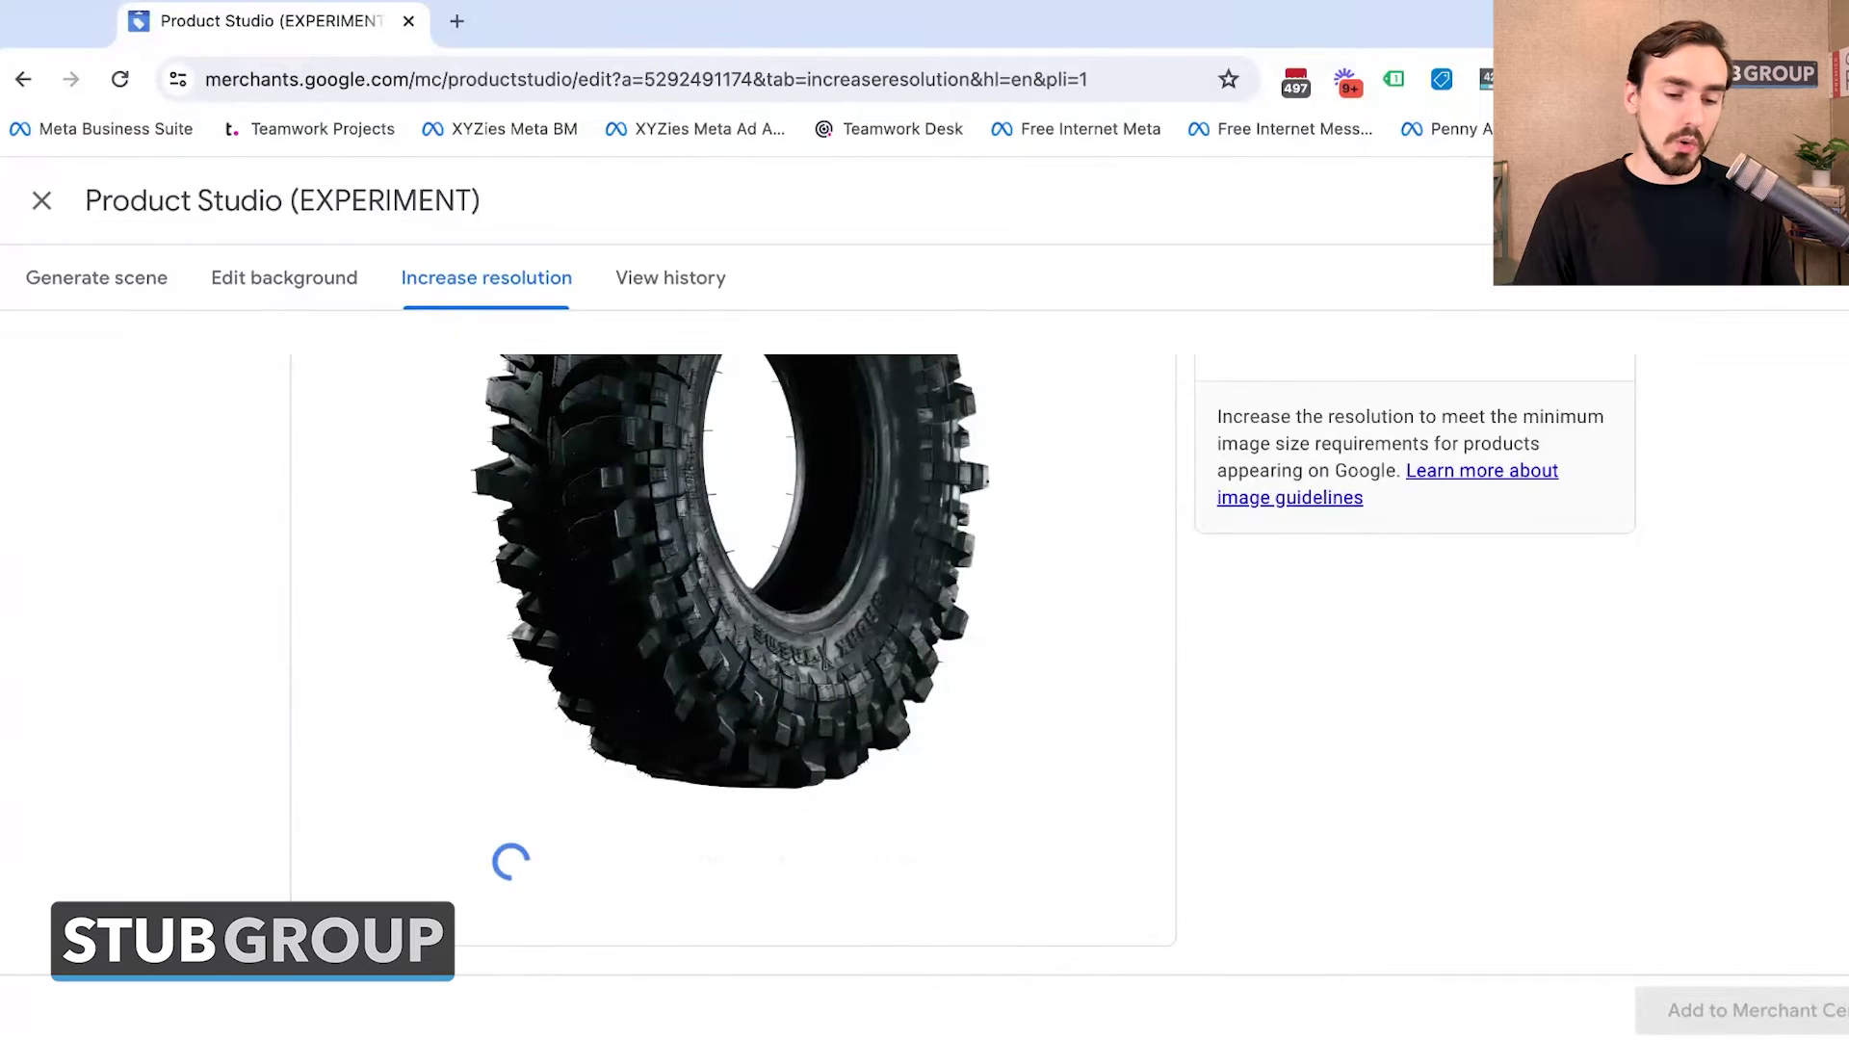
scroll(732, 616, up, 3)
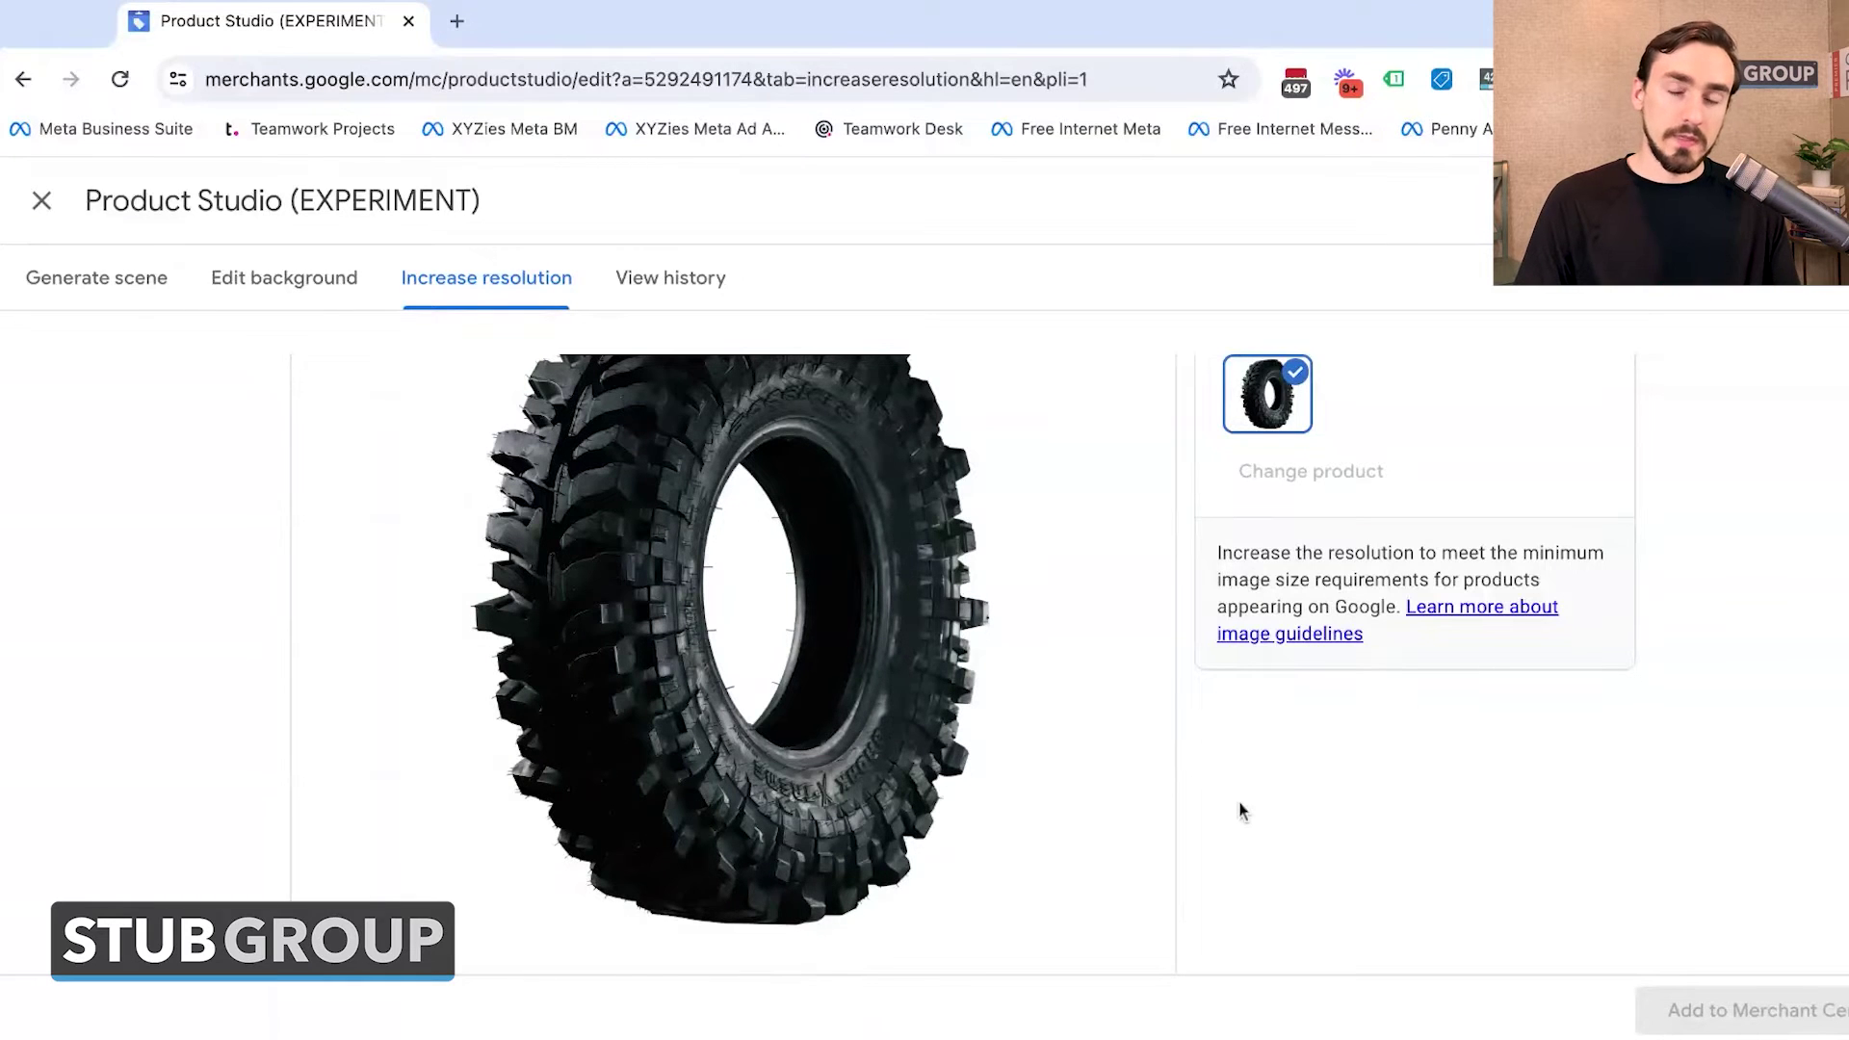
scroll(1240, 812, down, 3)
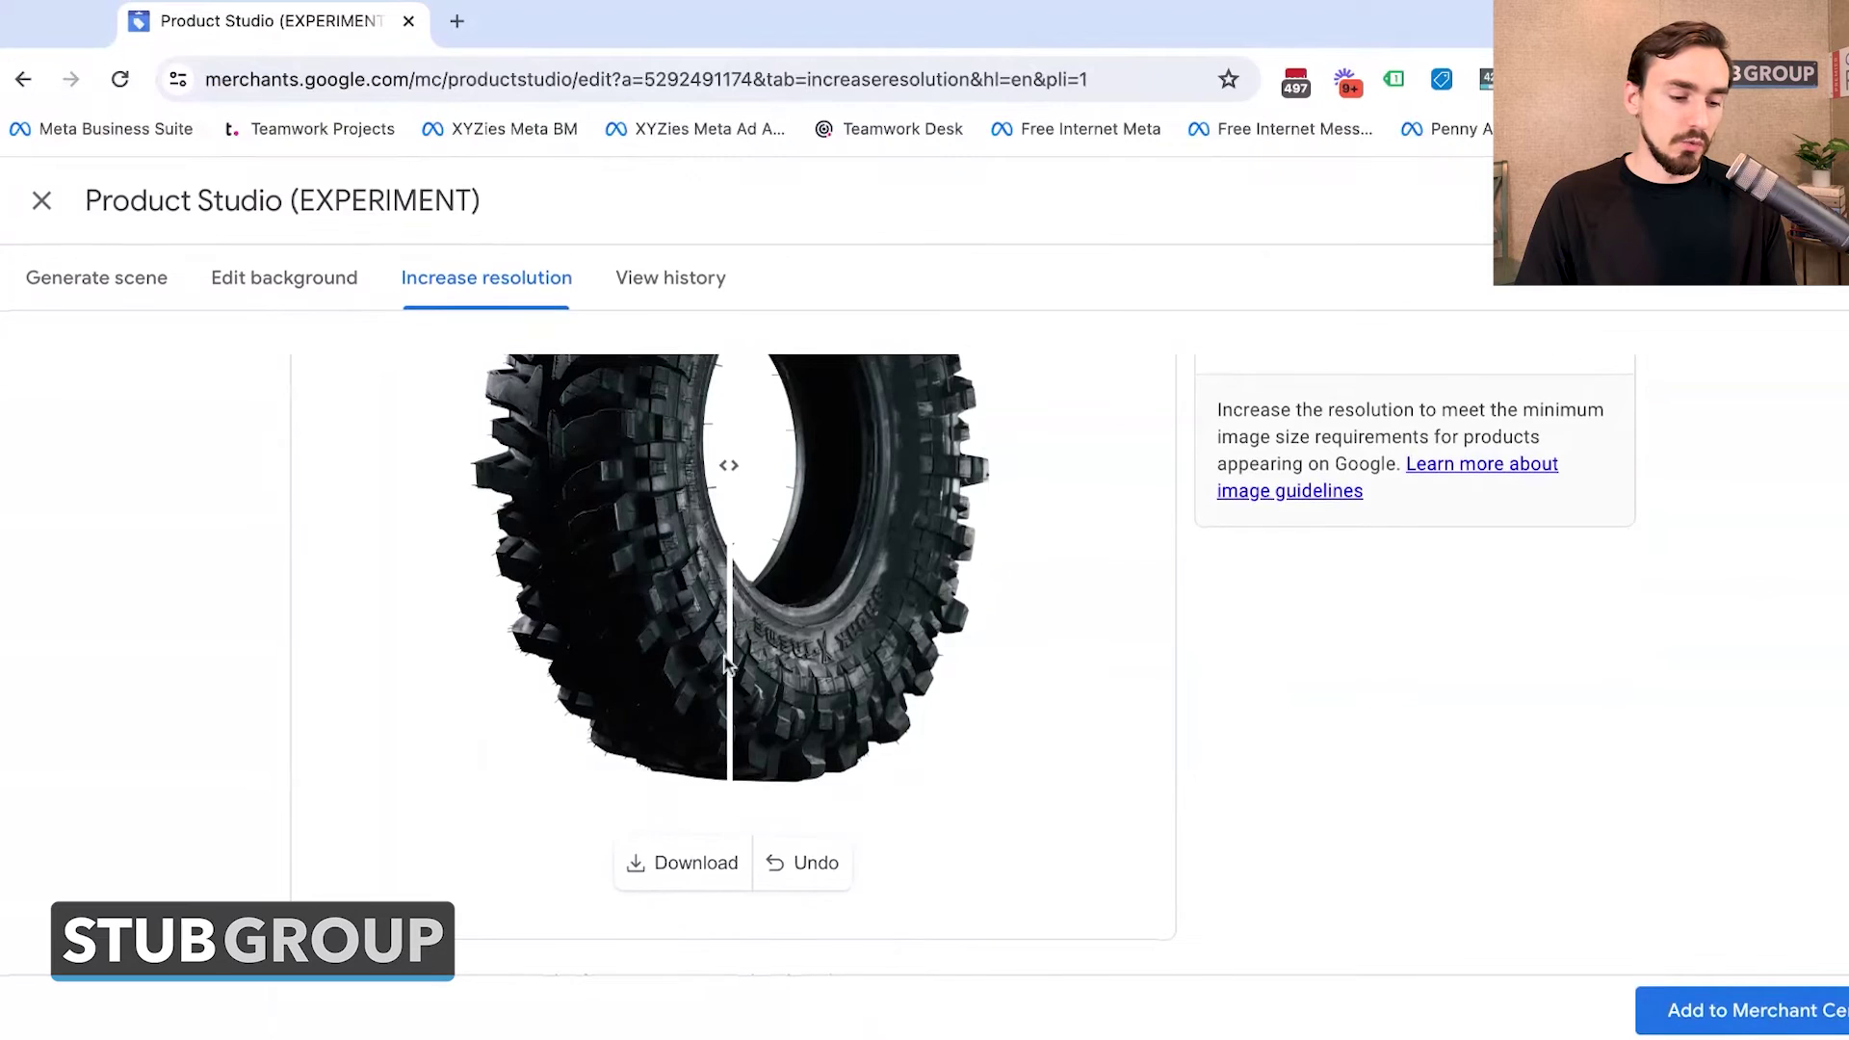
scroll(775, 684, up, 3)
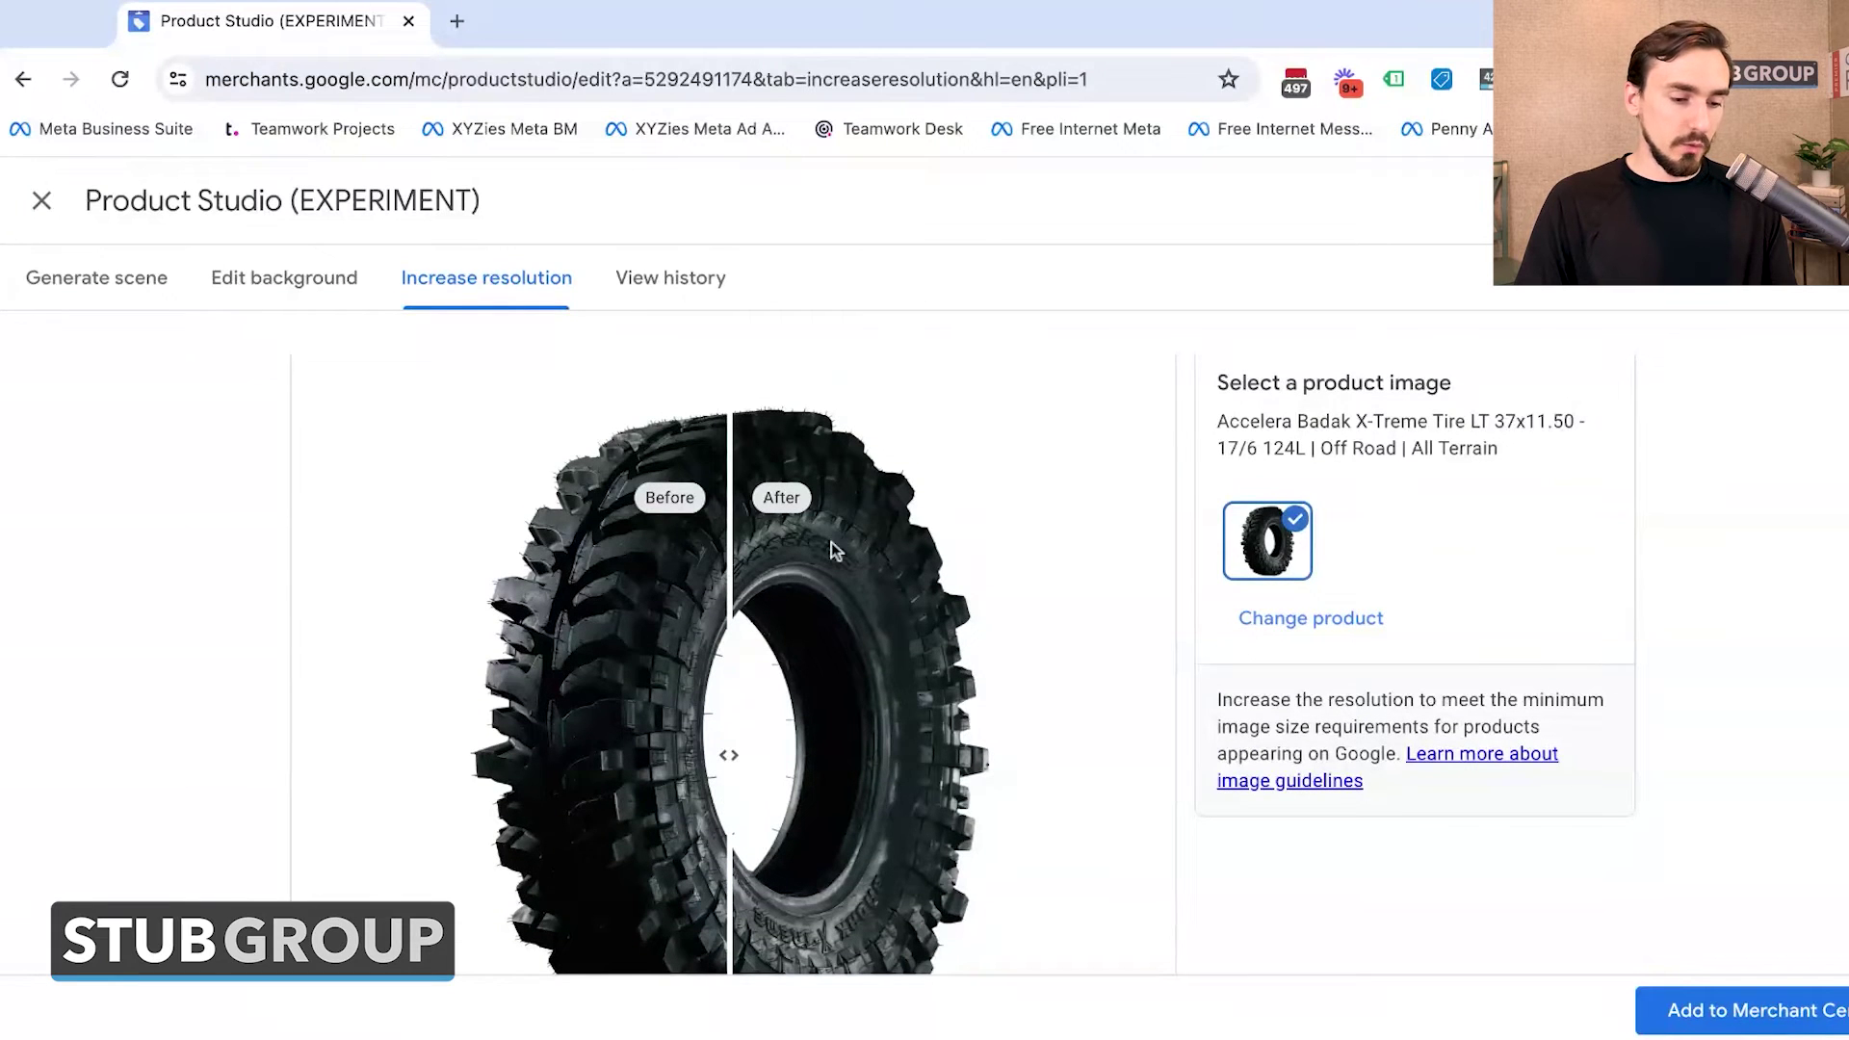
scroll(683, 658, down, 3)
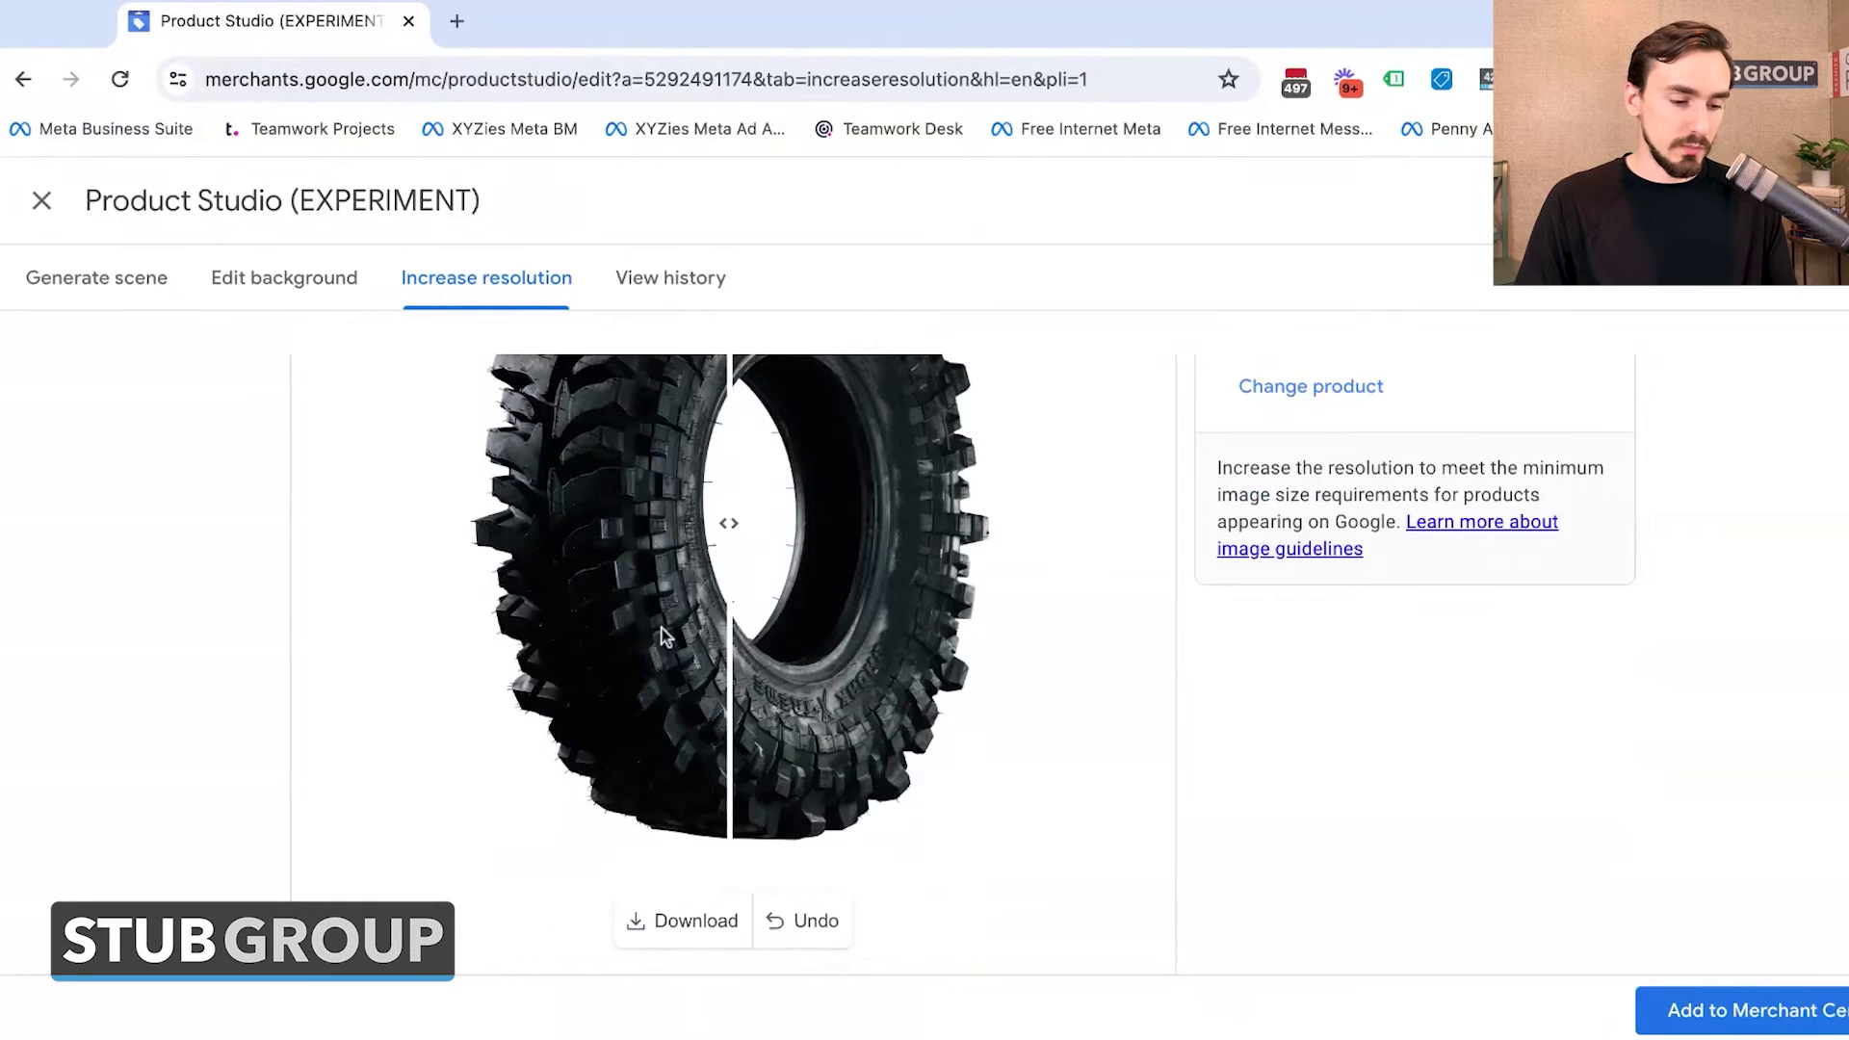
scroll(660, 636, up, 2)
scroll(655, 616, up, 1)
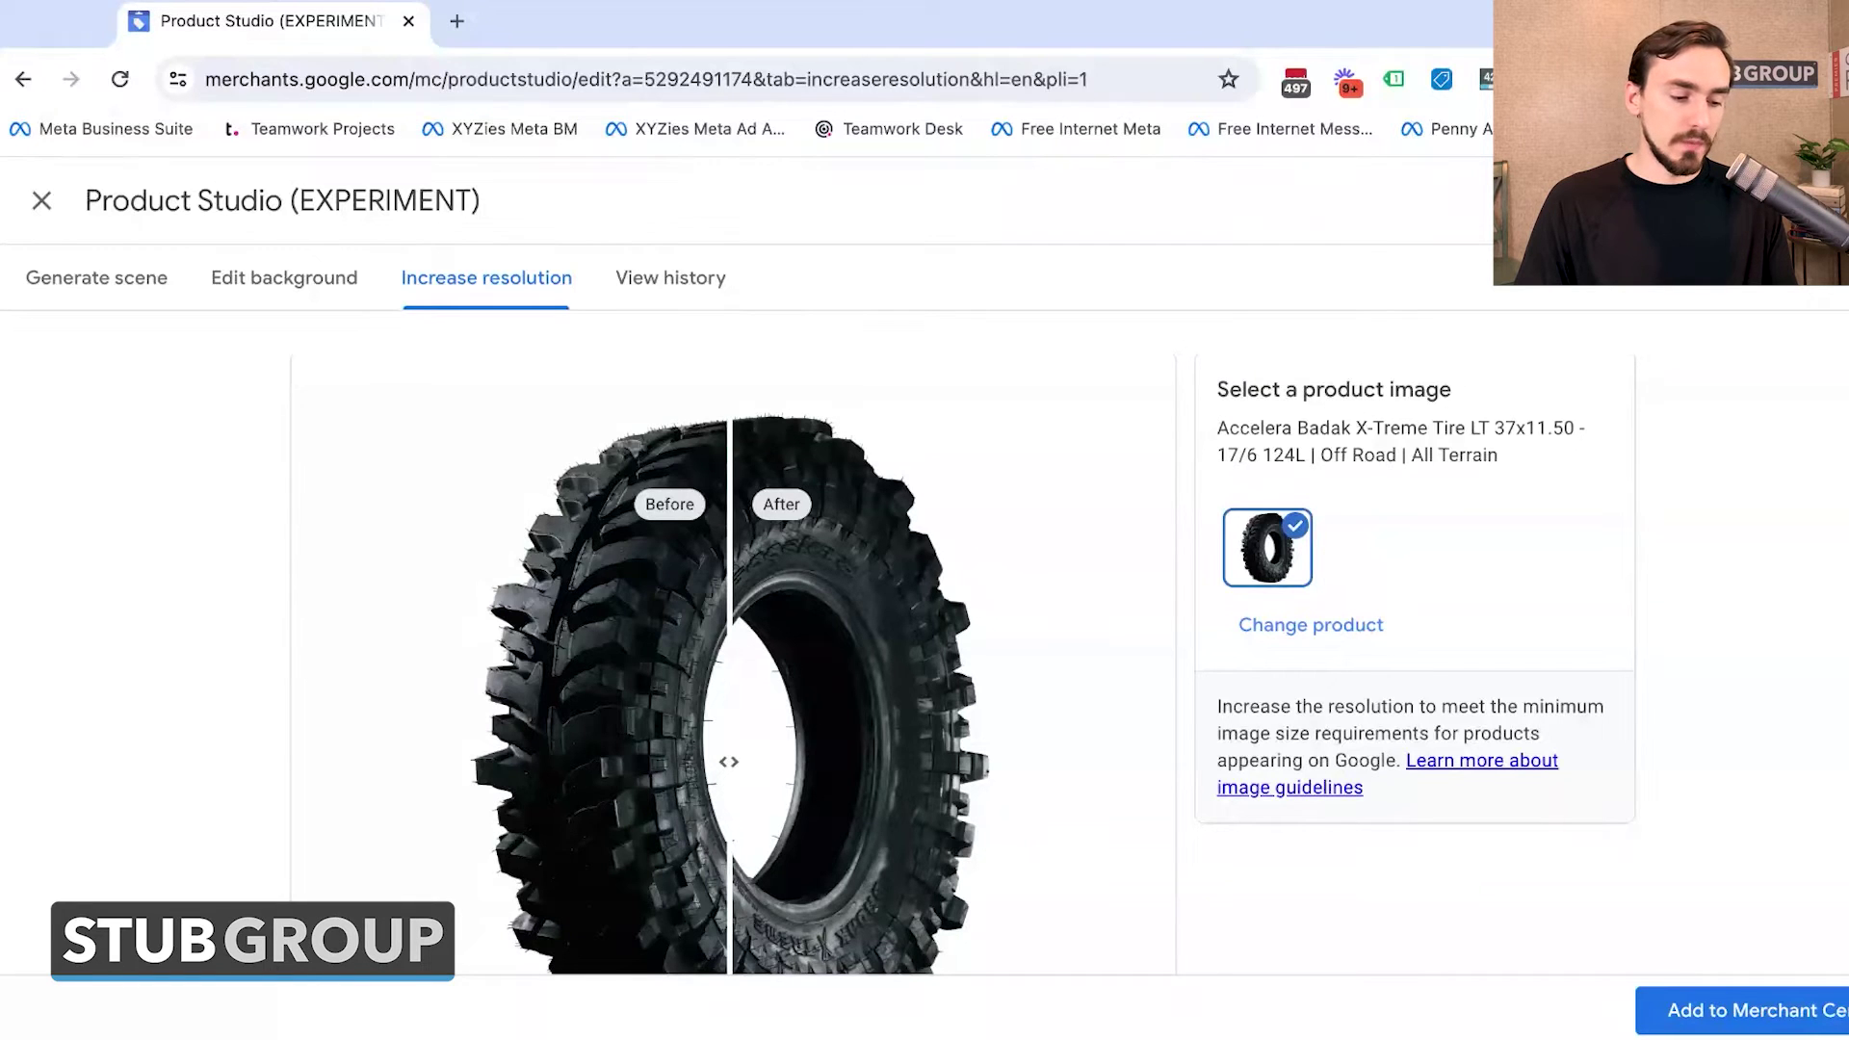
Review the history of recent scene descriptions and the tire images generated from them
click(672, 282)
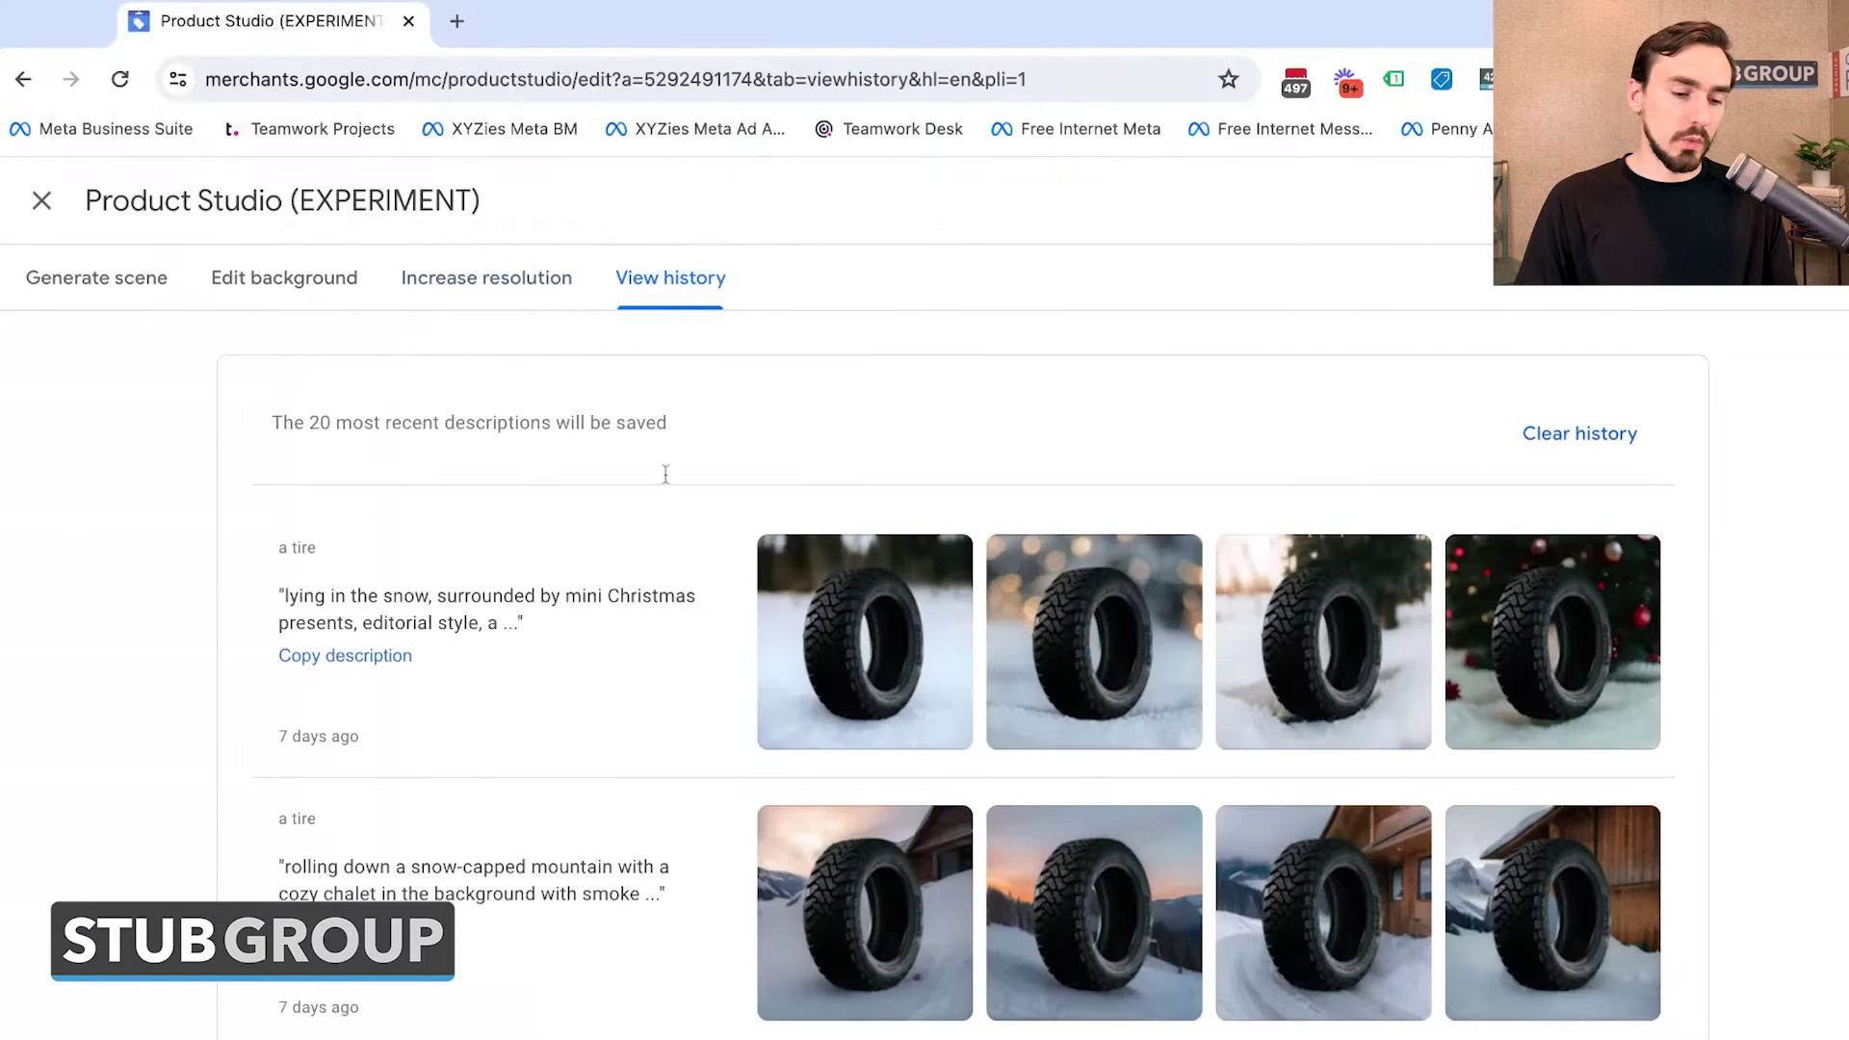
scroll(679, 710, down, 1)
scroll(679, 709, up, 1)
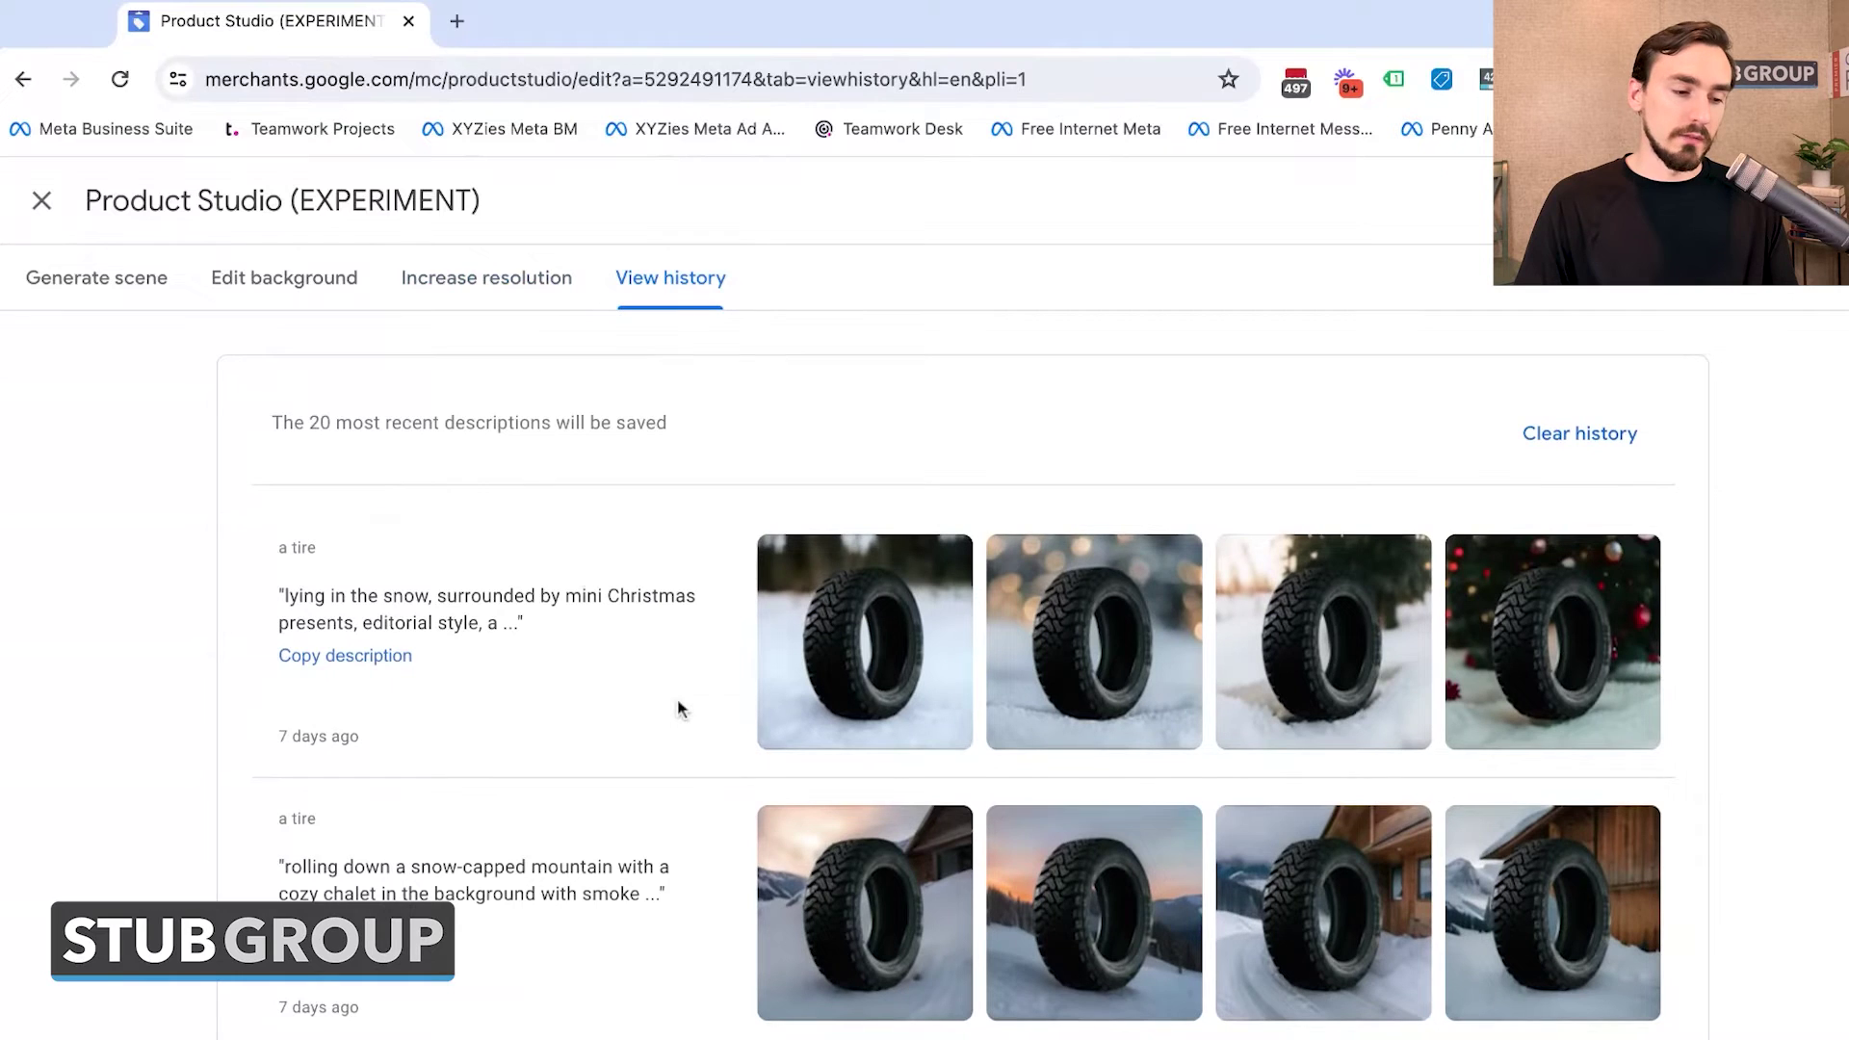
scroll(592, 612, down, 2)
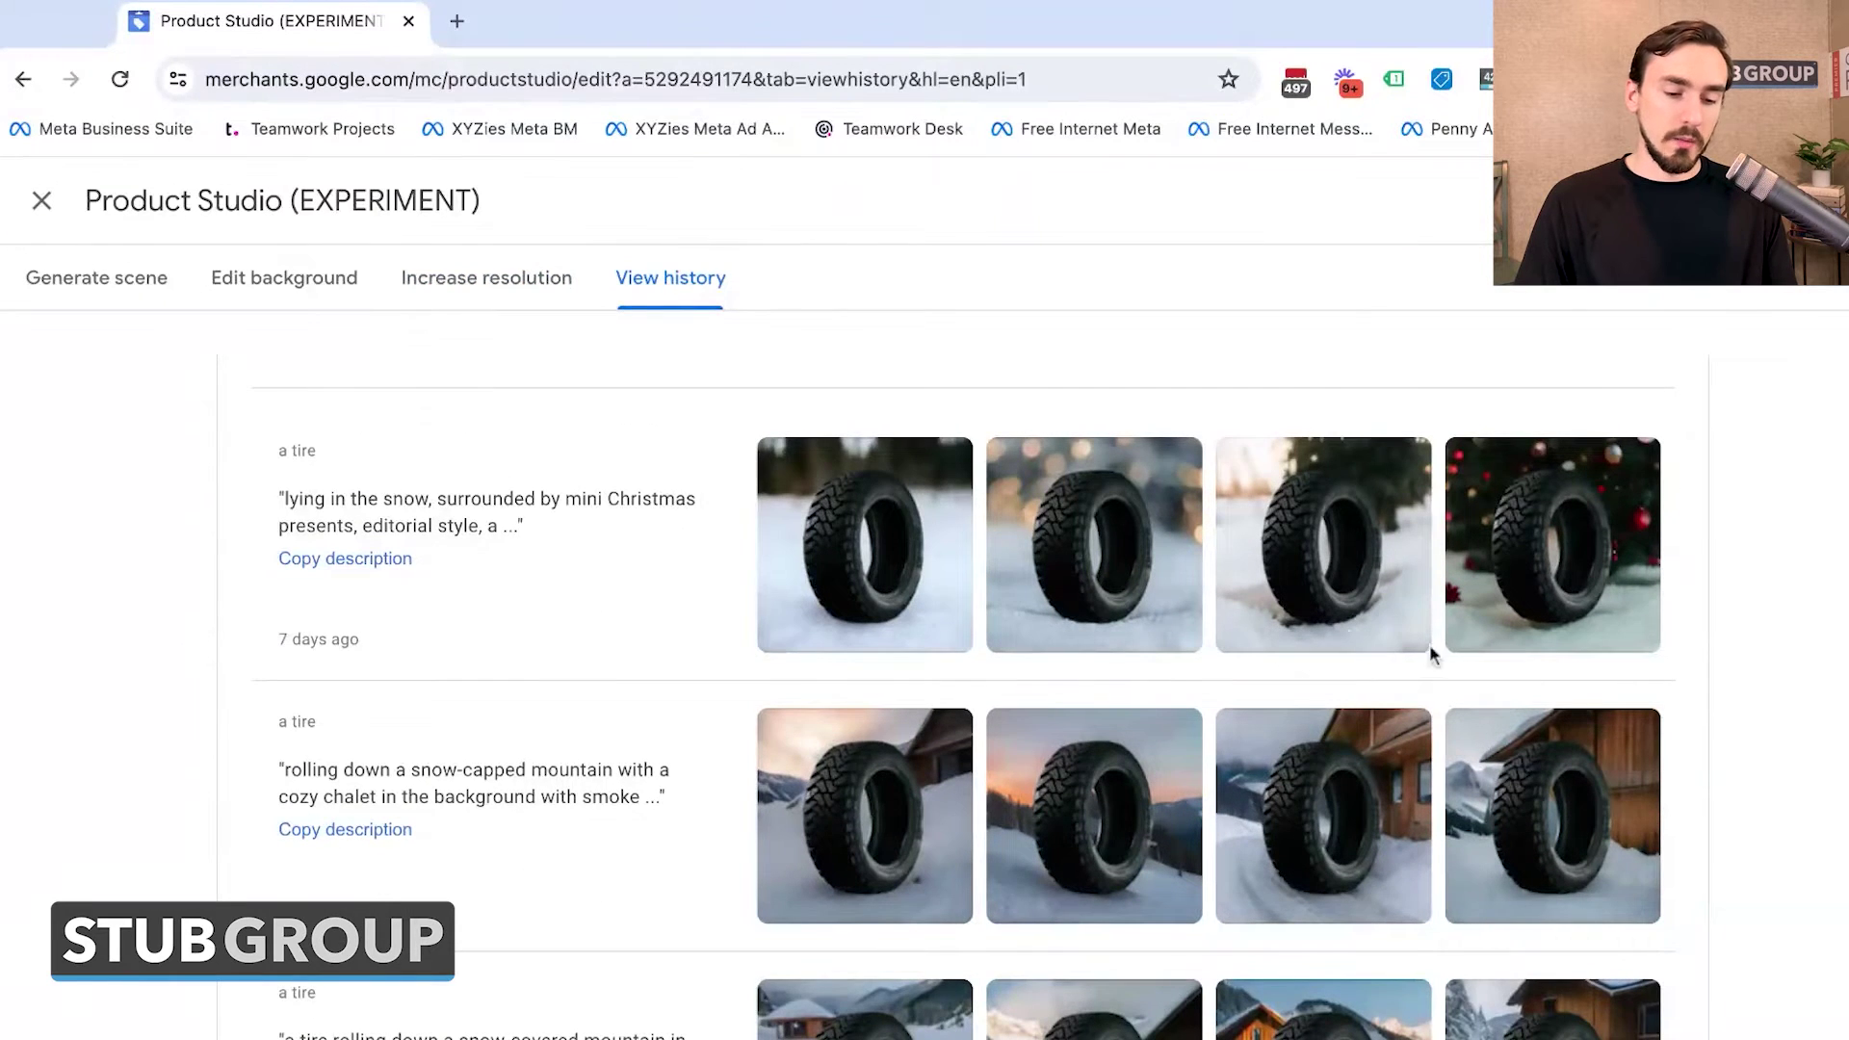
scroll(528, 627, up, 2)
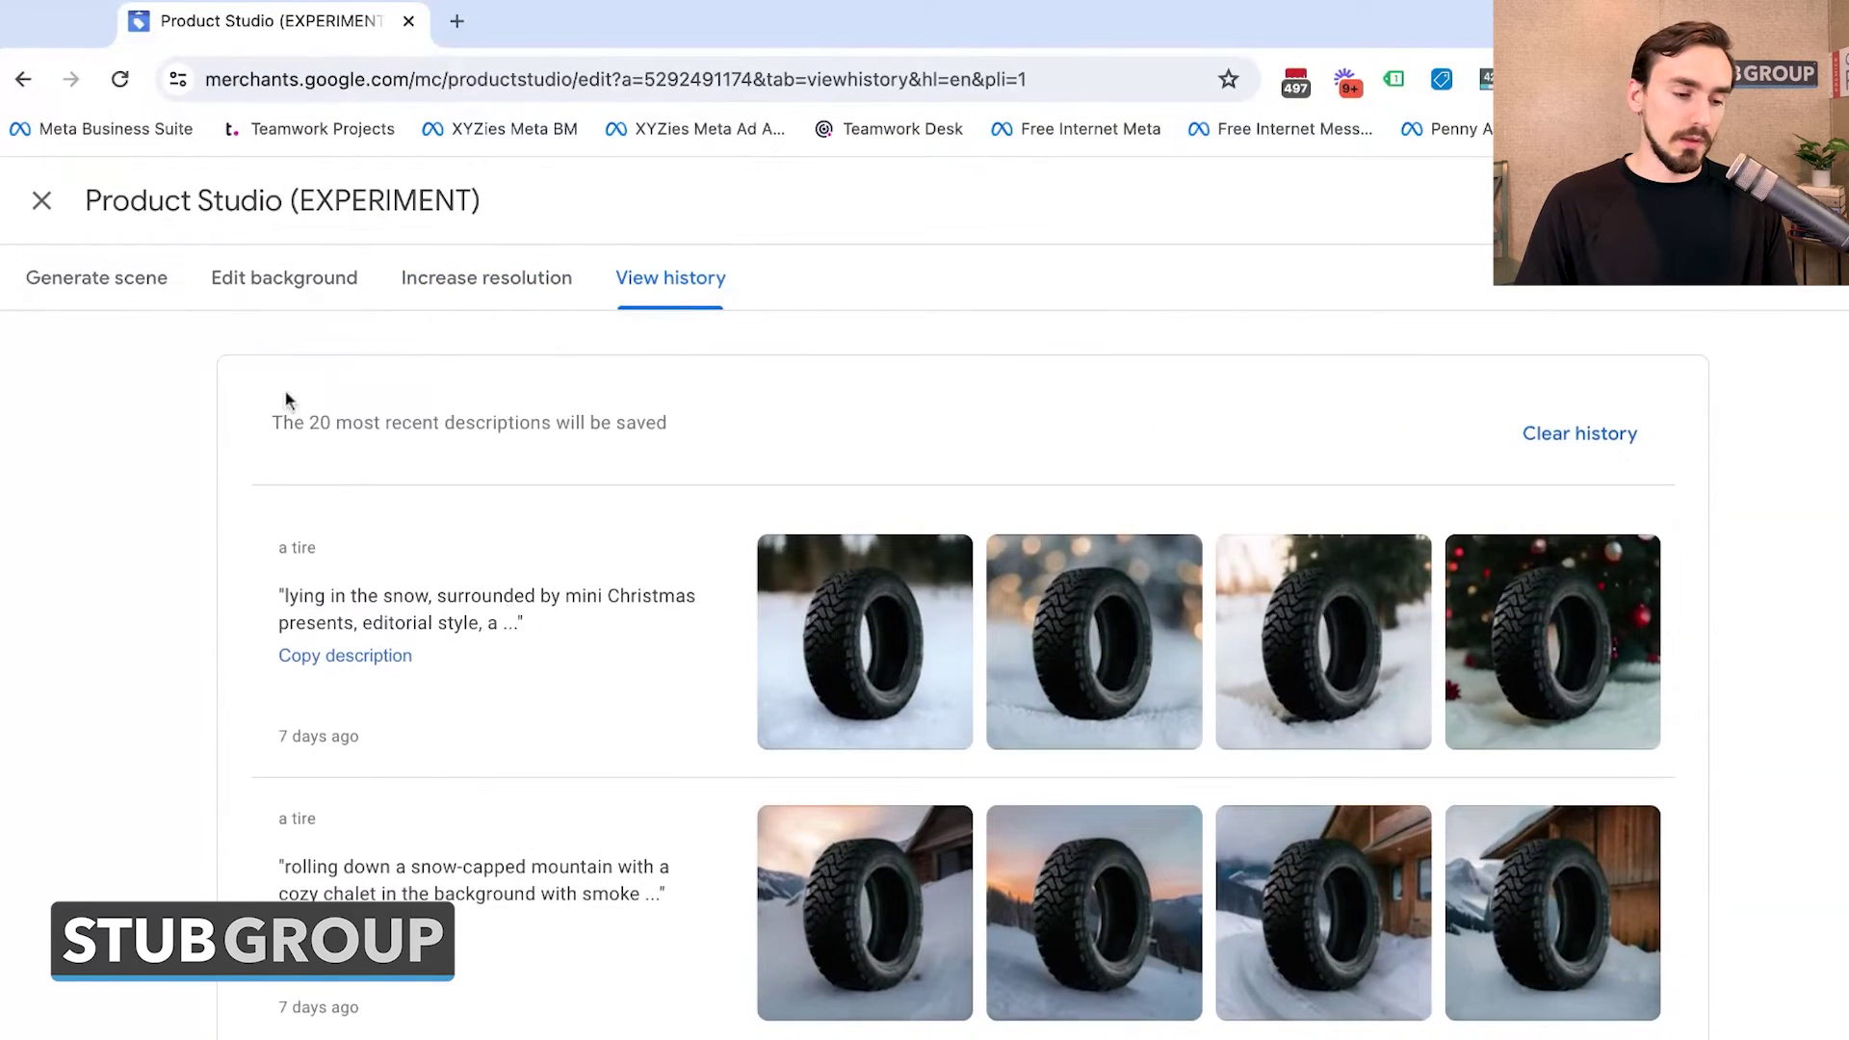
Set up scene generation for the off-road tire image and describe the product as "a tire"
click(94, 278)
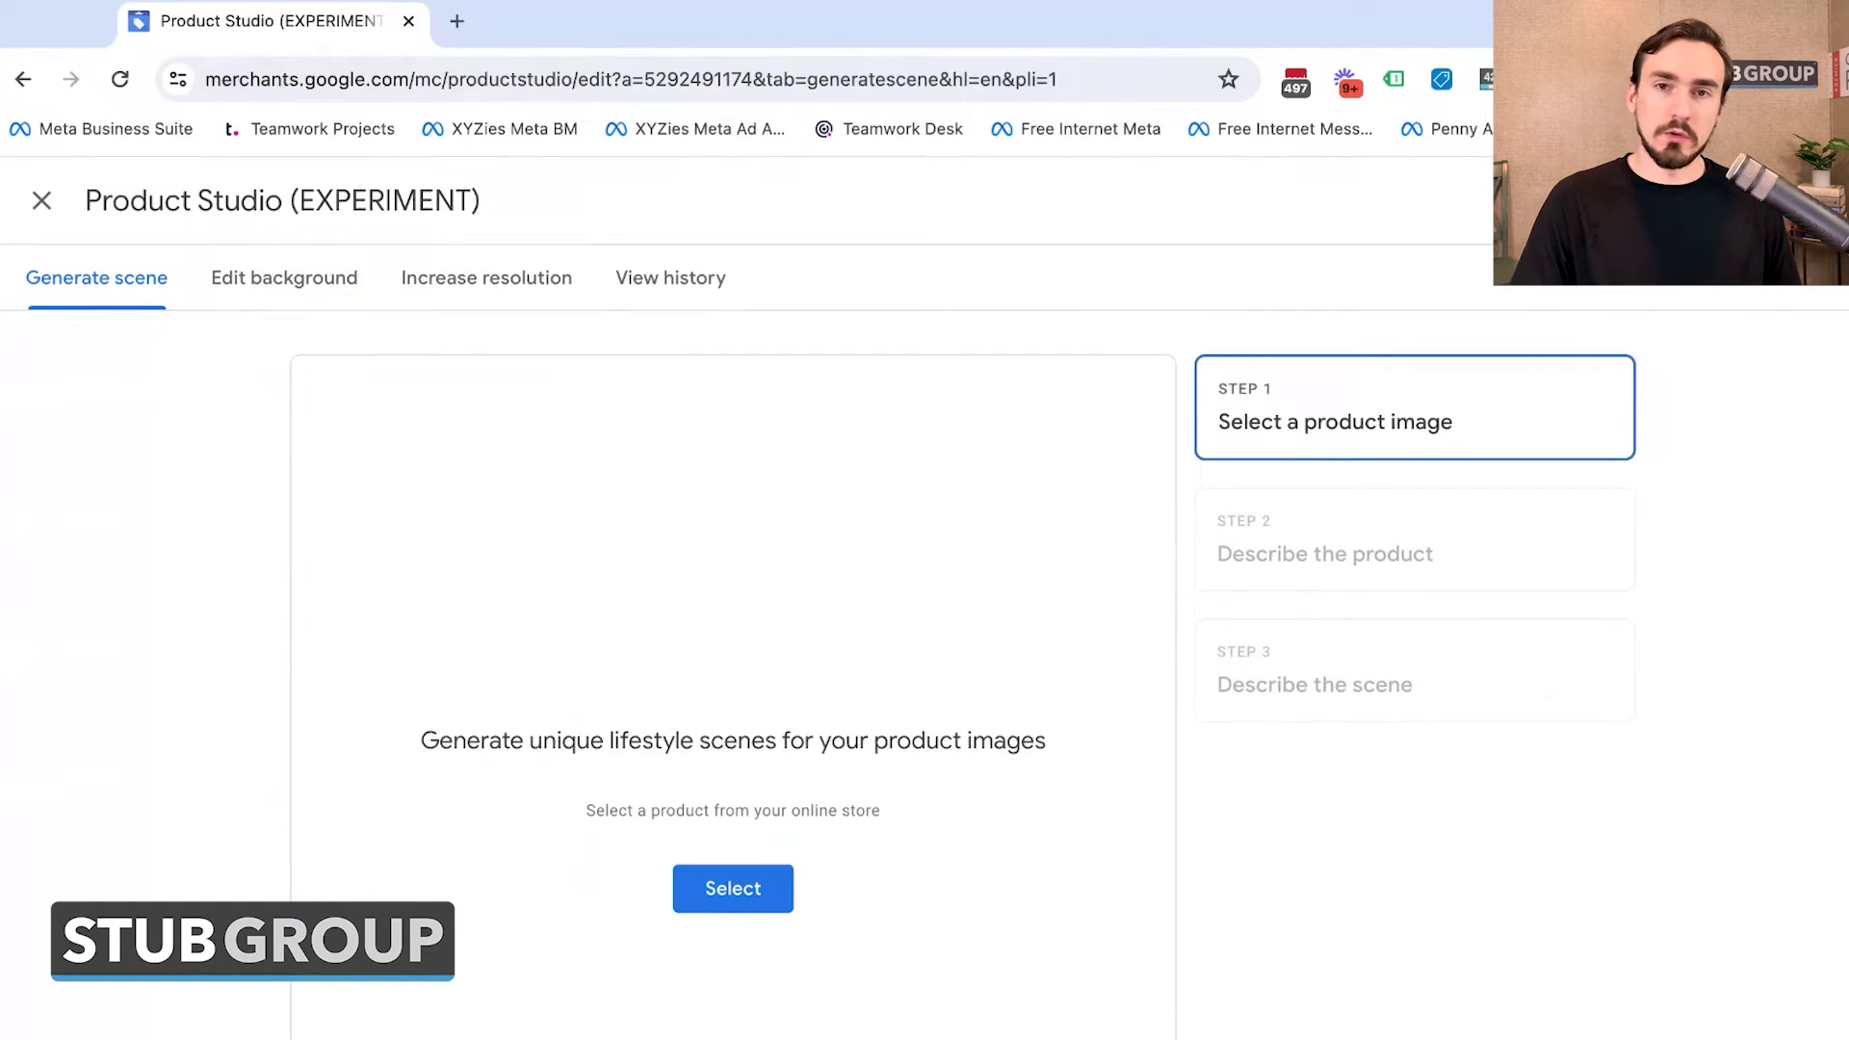
scroll(925, 674, down, 3)
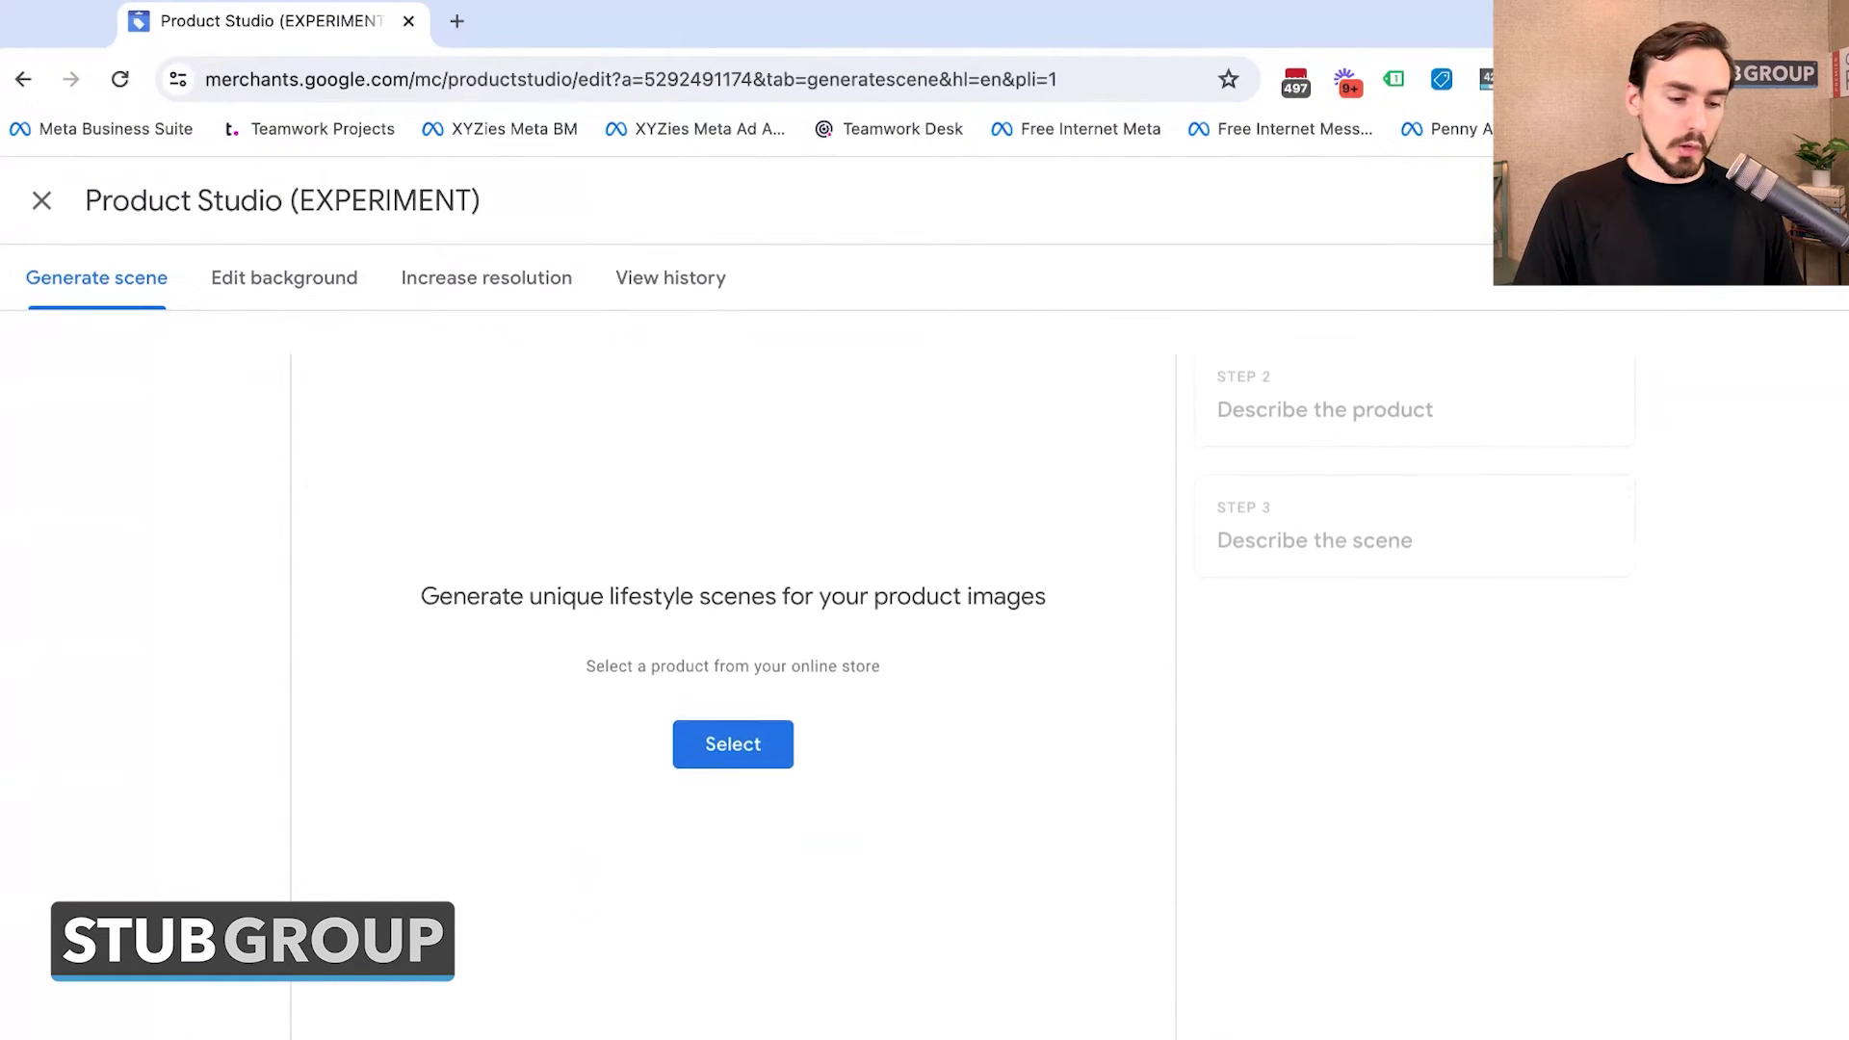
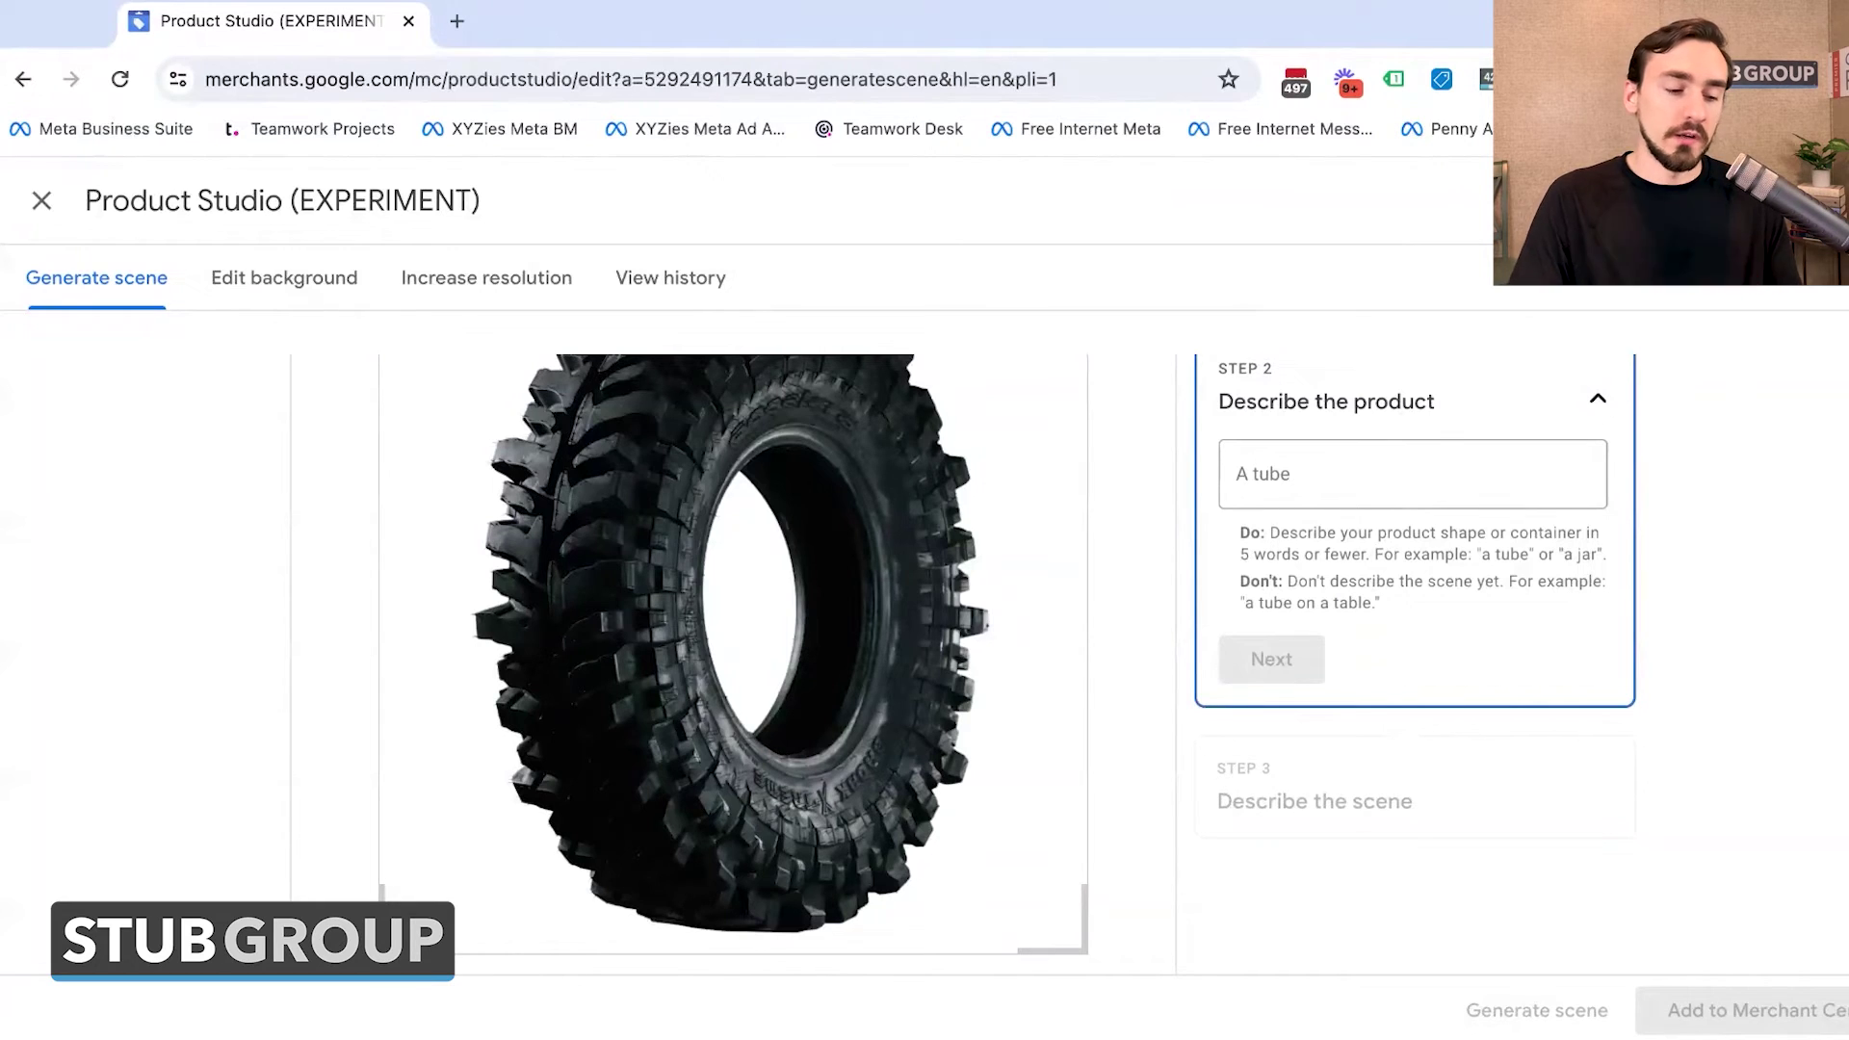
click(1344, 469)
text(a tire)
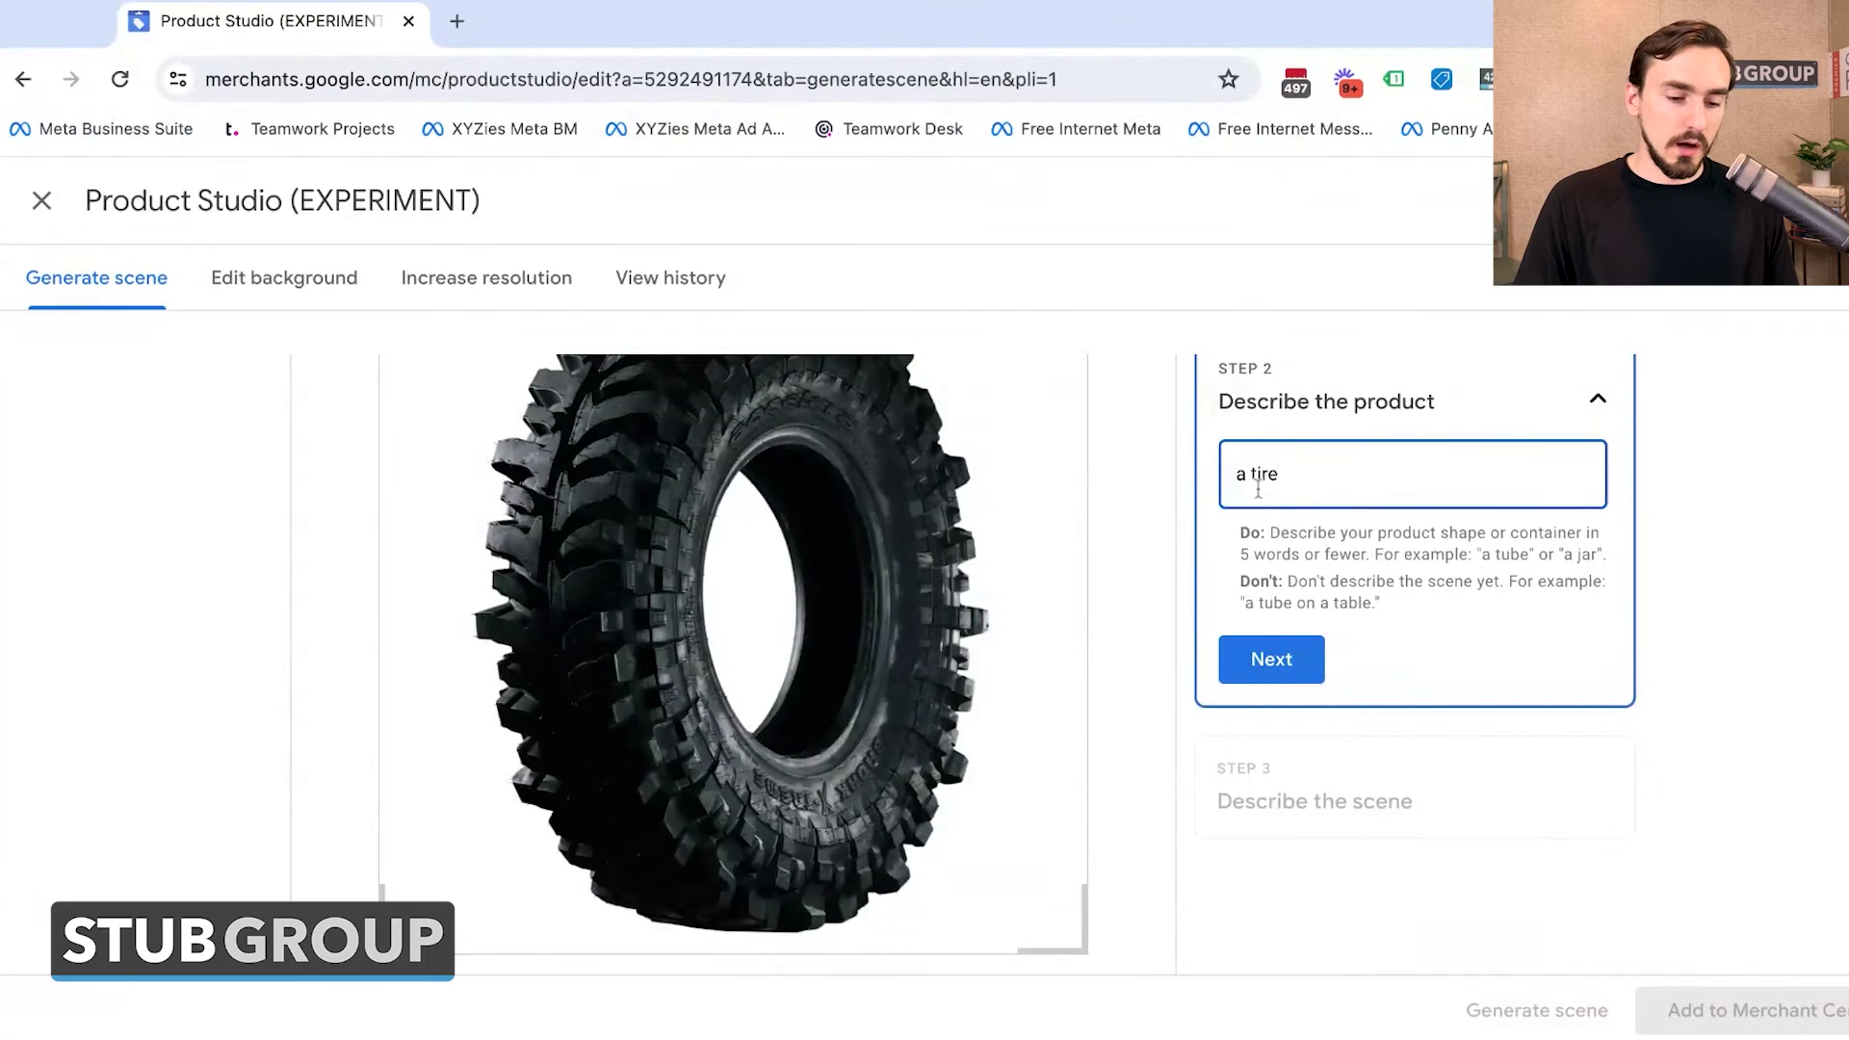
click(1291, 665)
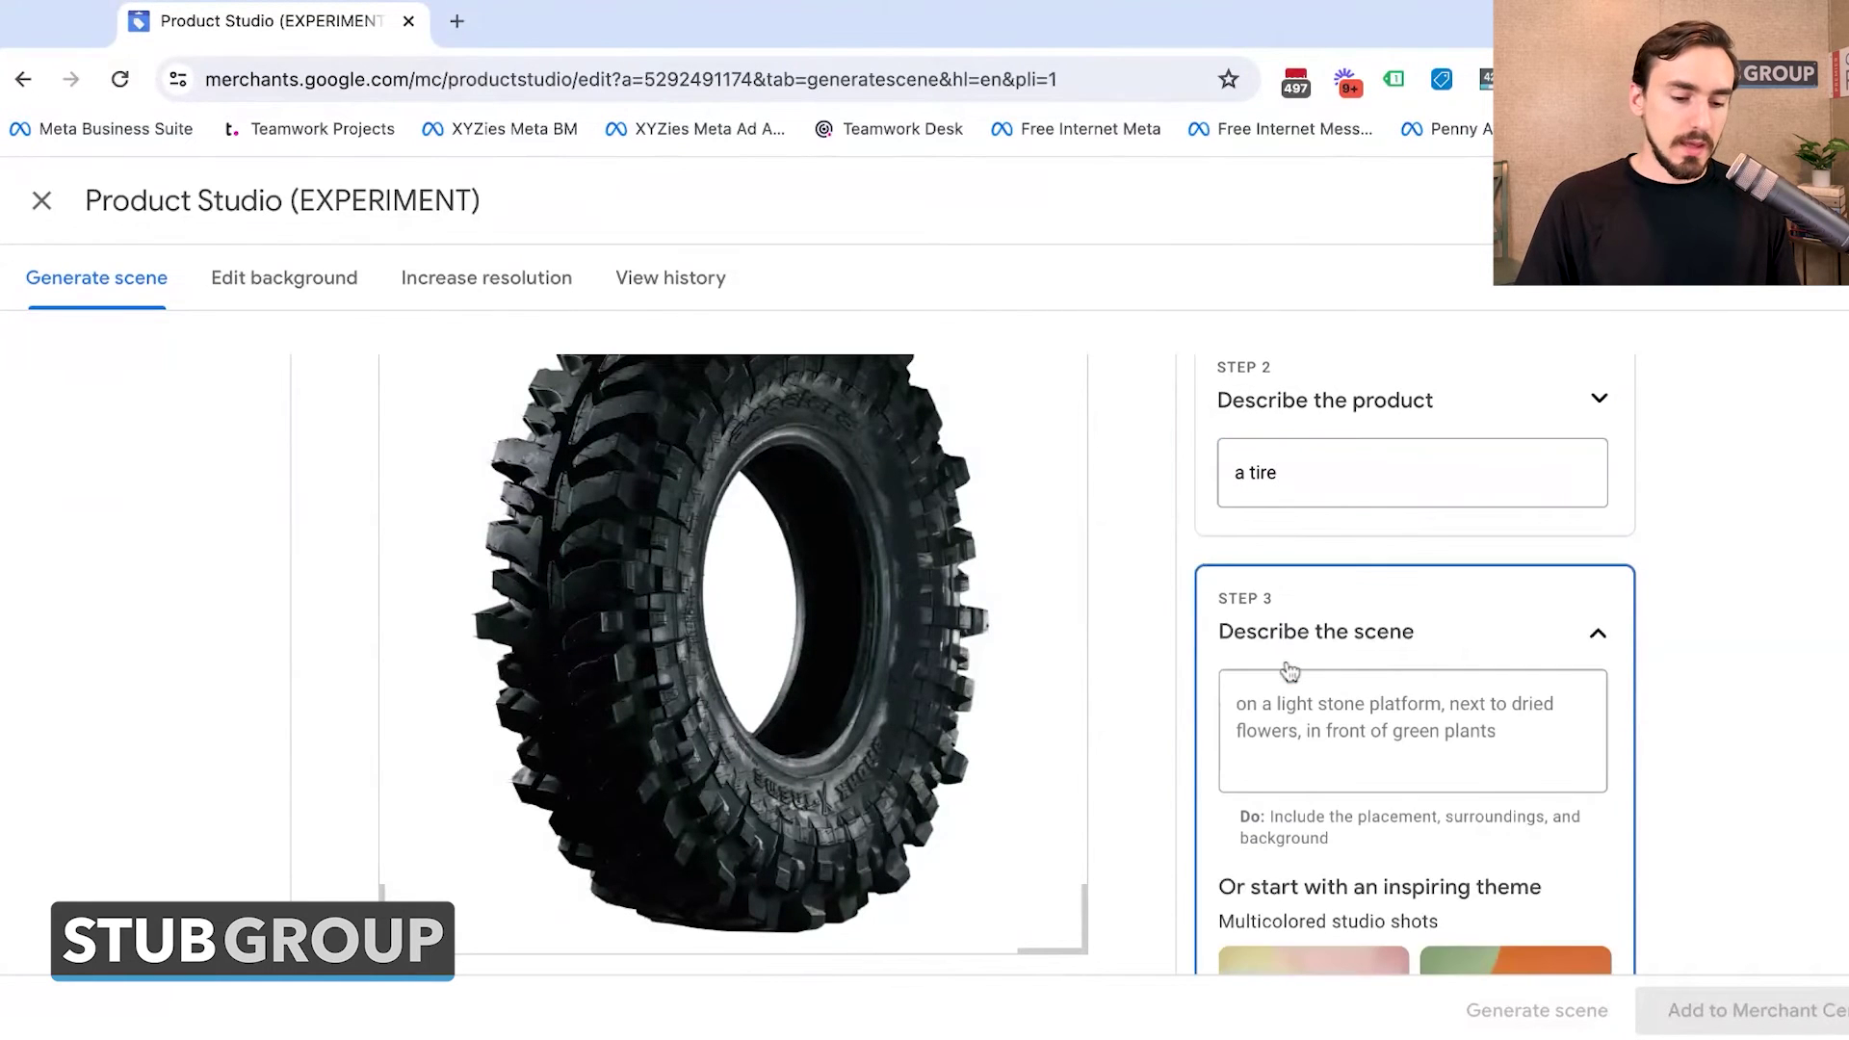
Generate scenes for the tire from the holiday theme "In the snow with a red background"
scroll(1289, 666, down, 1)
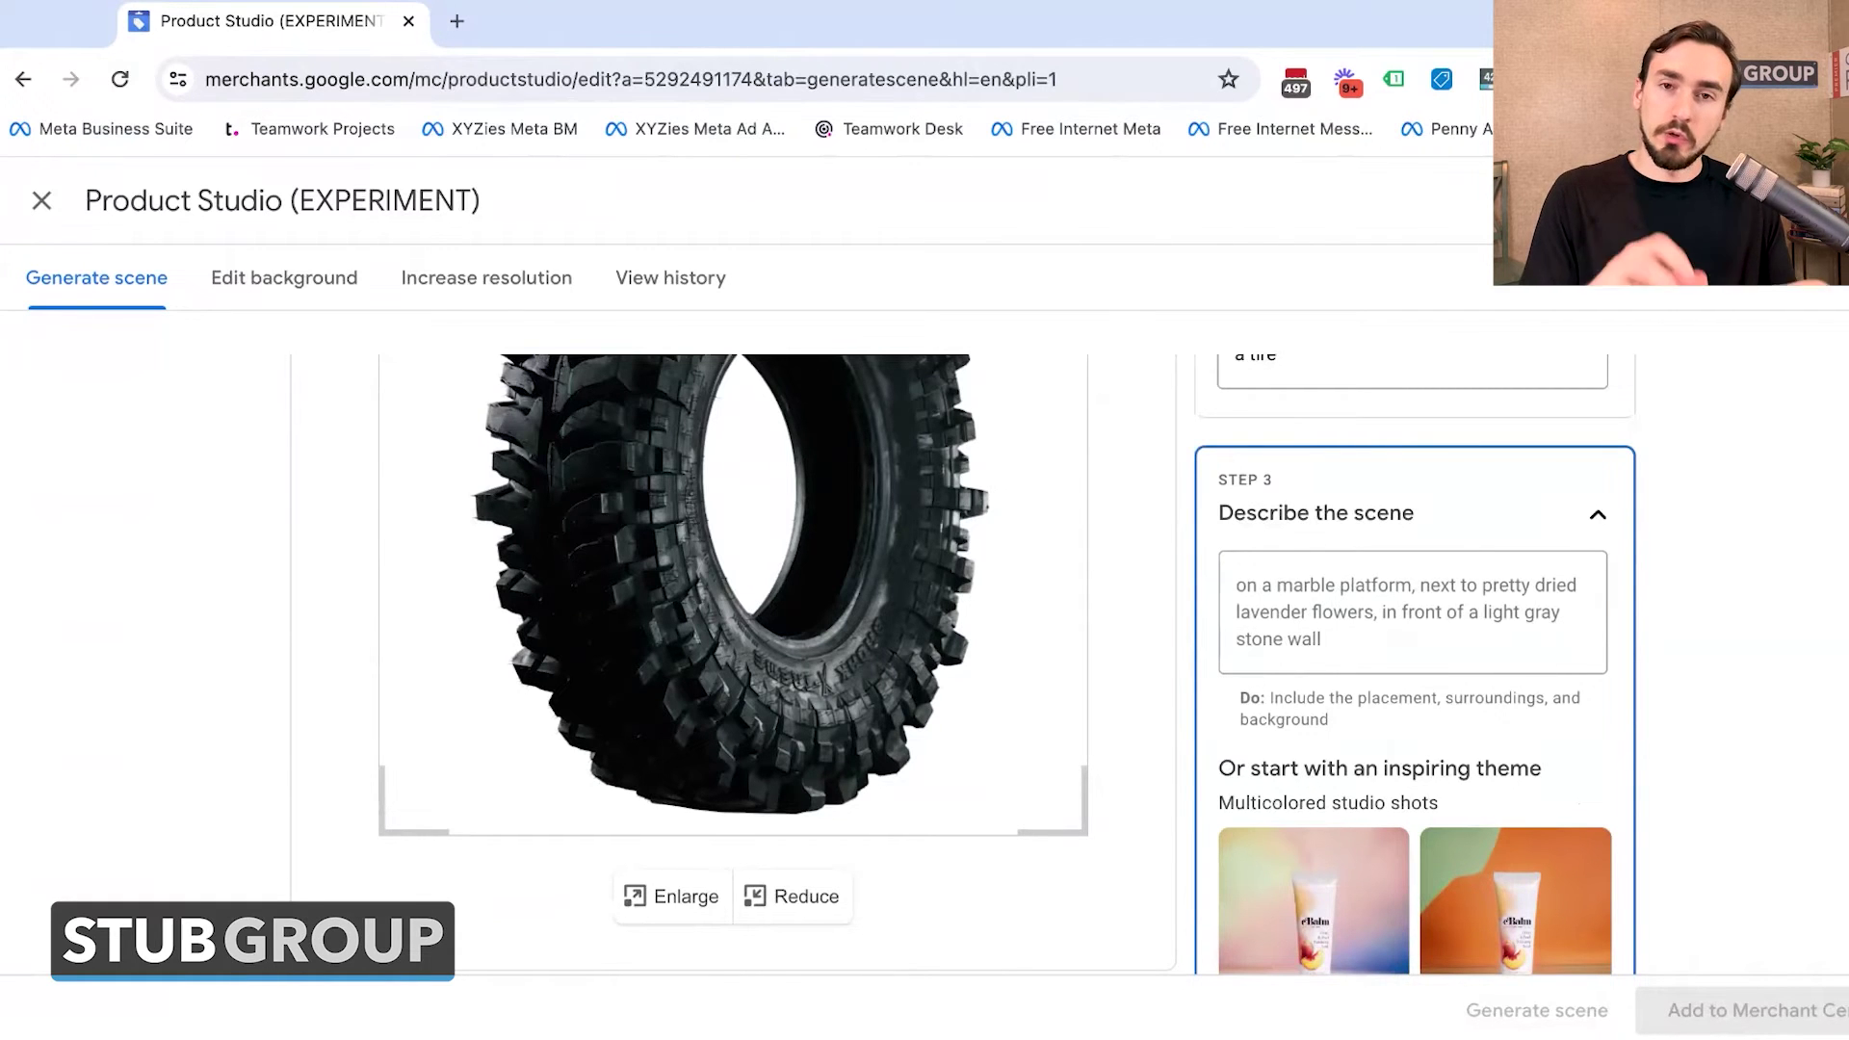
scroll(1242, 598, down, 3)
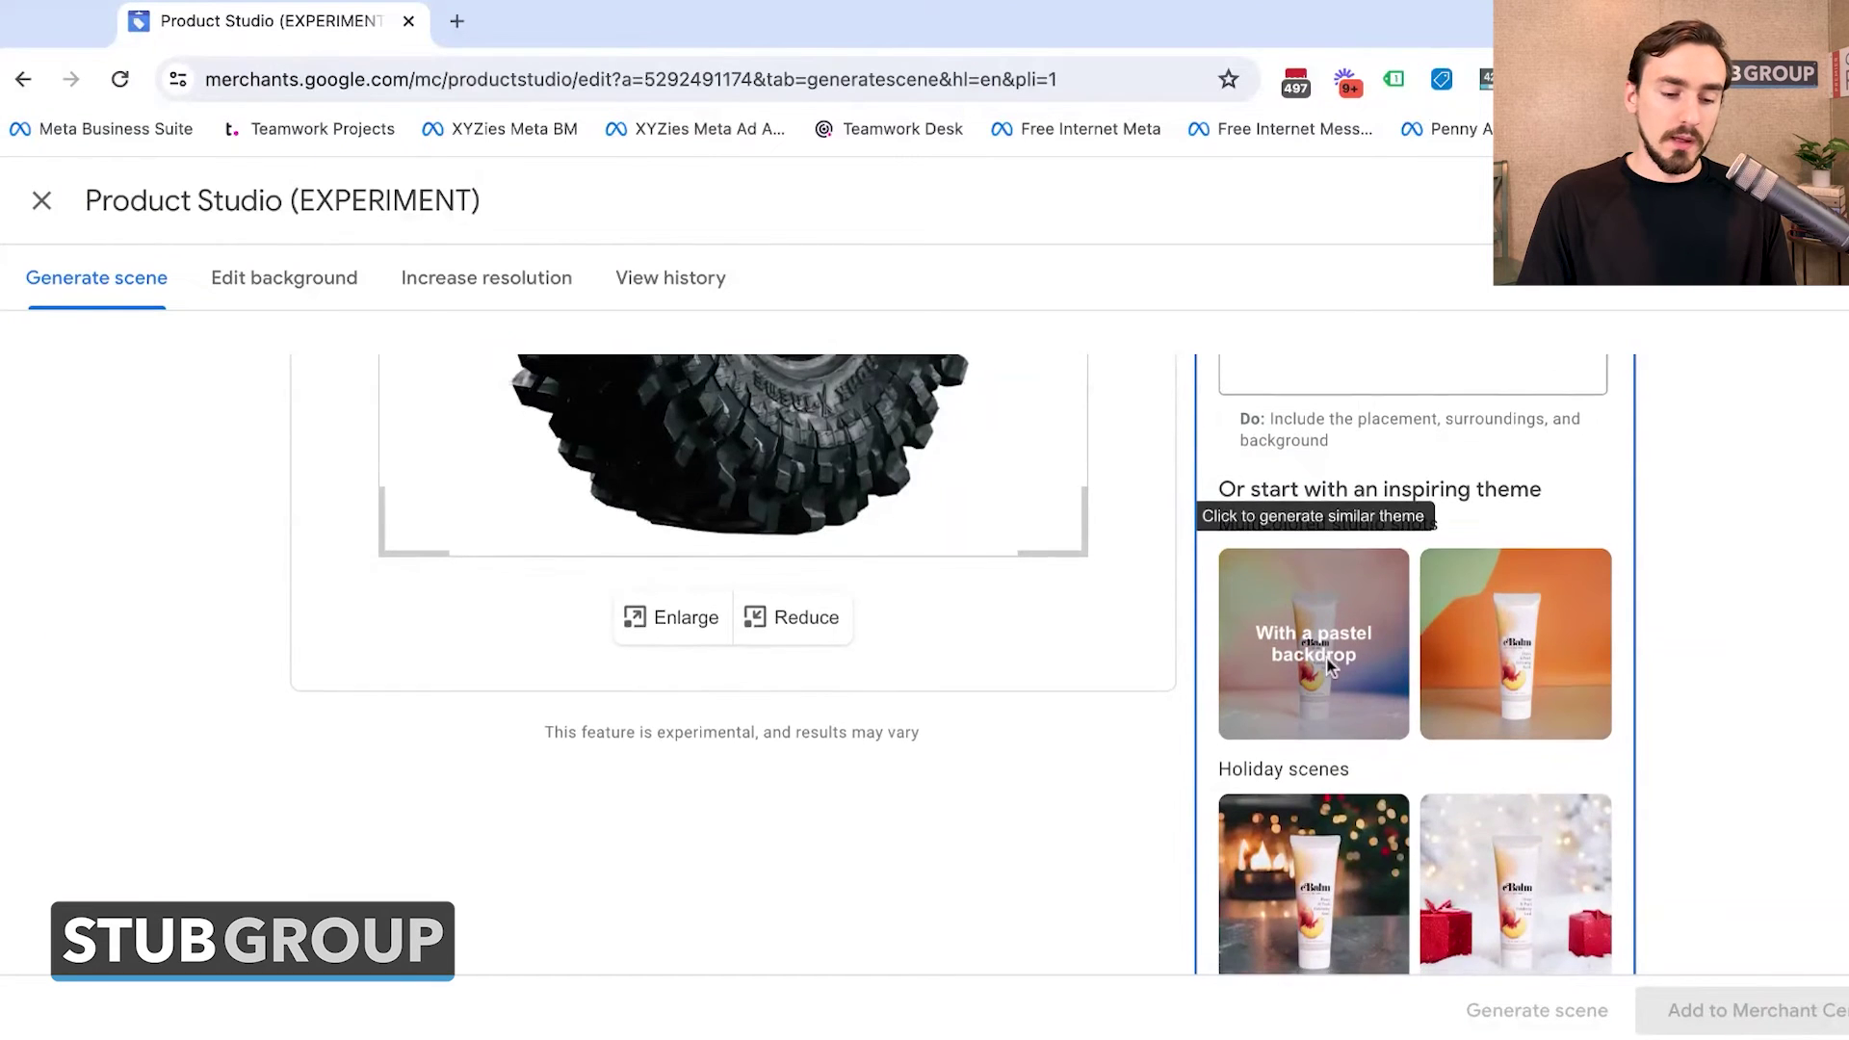
scroll(1326, 656, down, 2)
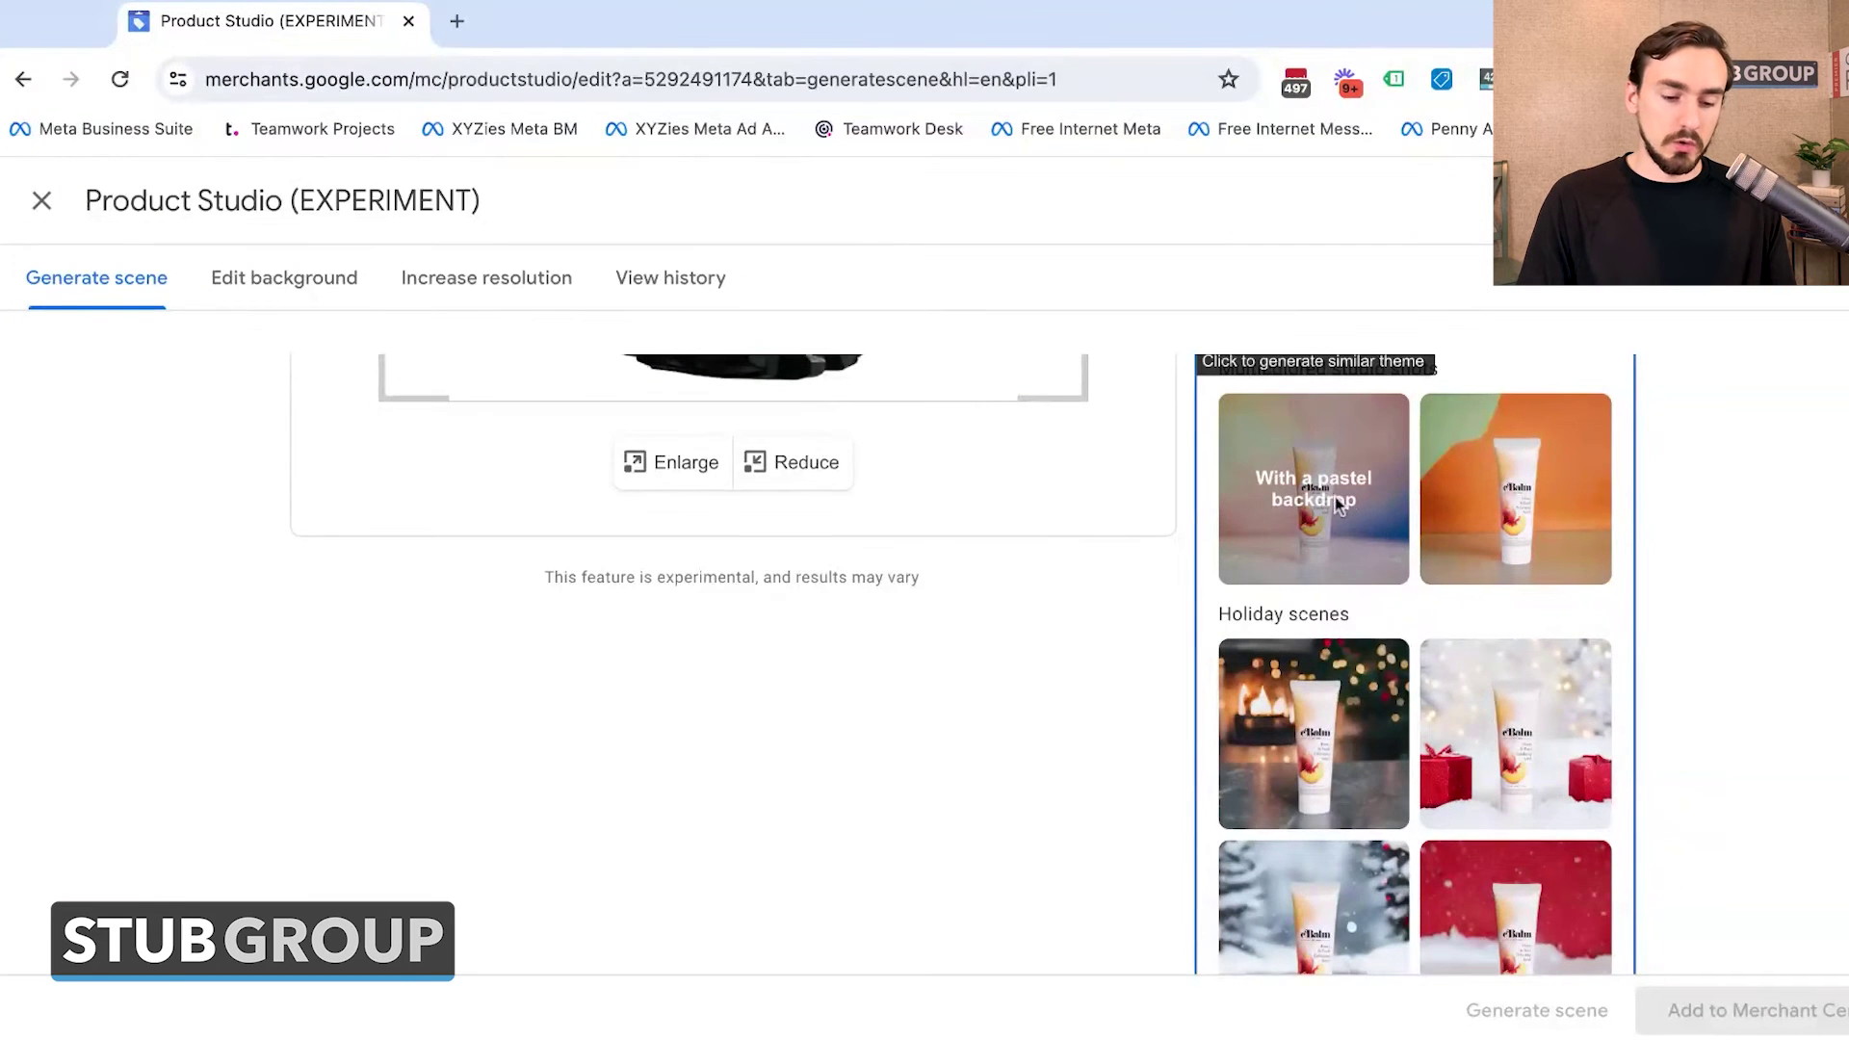
scroll(892, 463, up, 5)
scroll(1581, 653, down, 3)
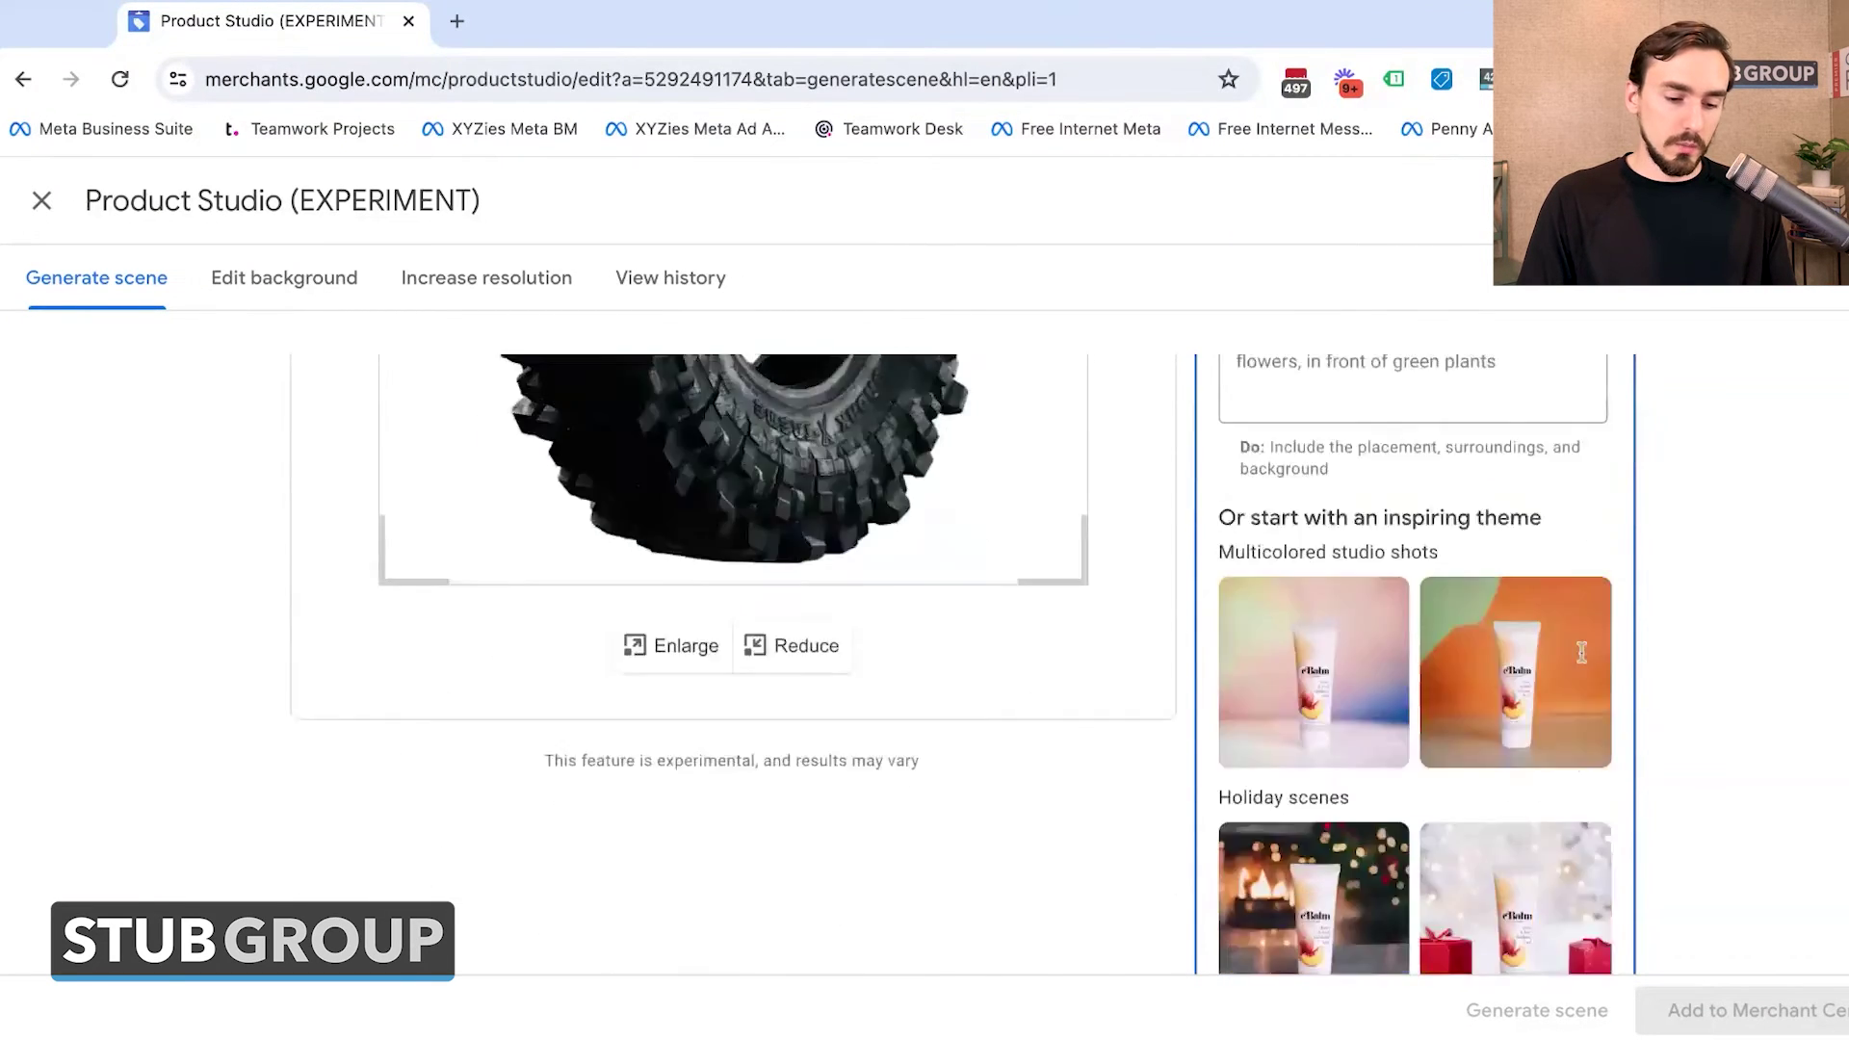
scroll(1581, 653, down, 4)
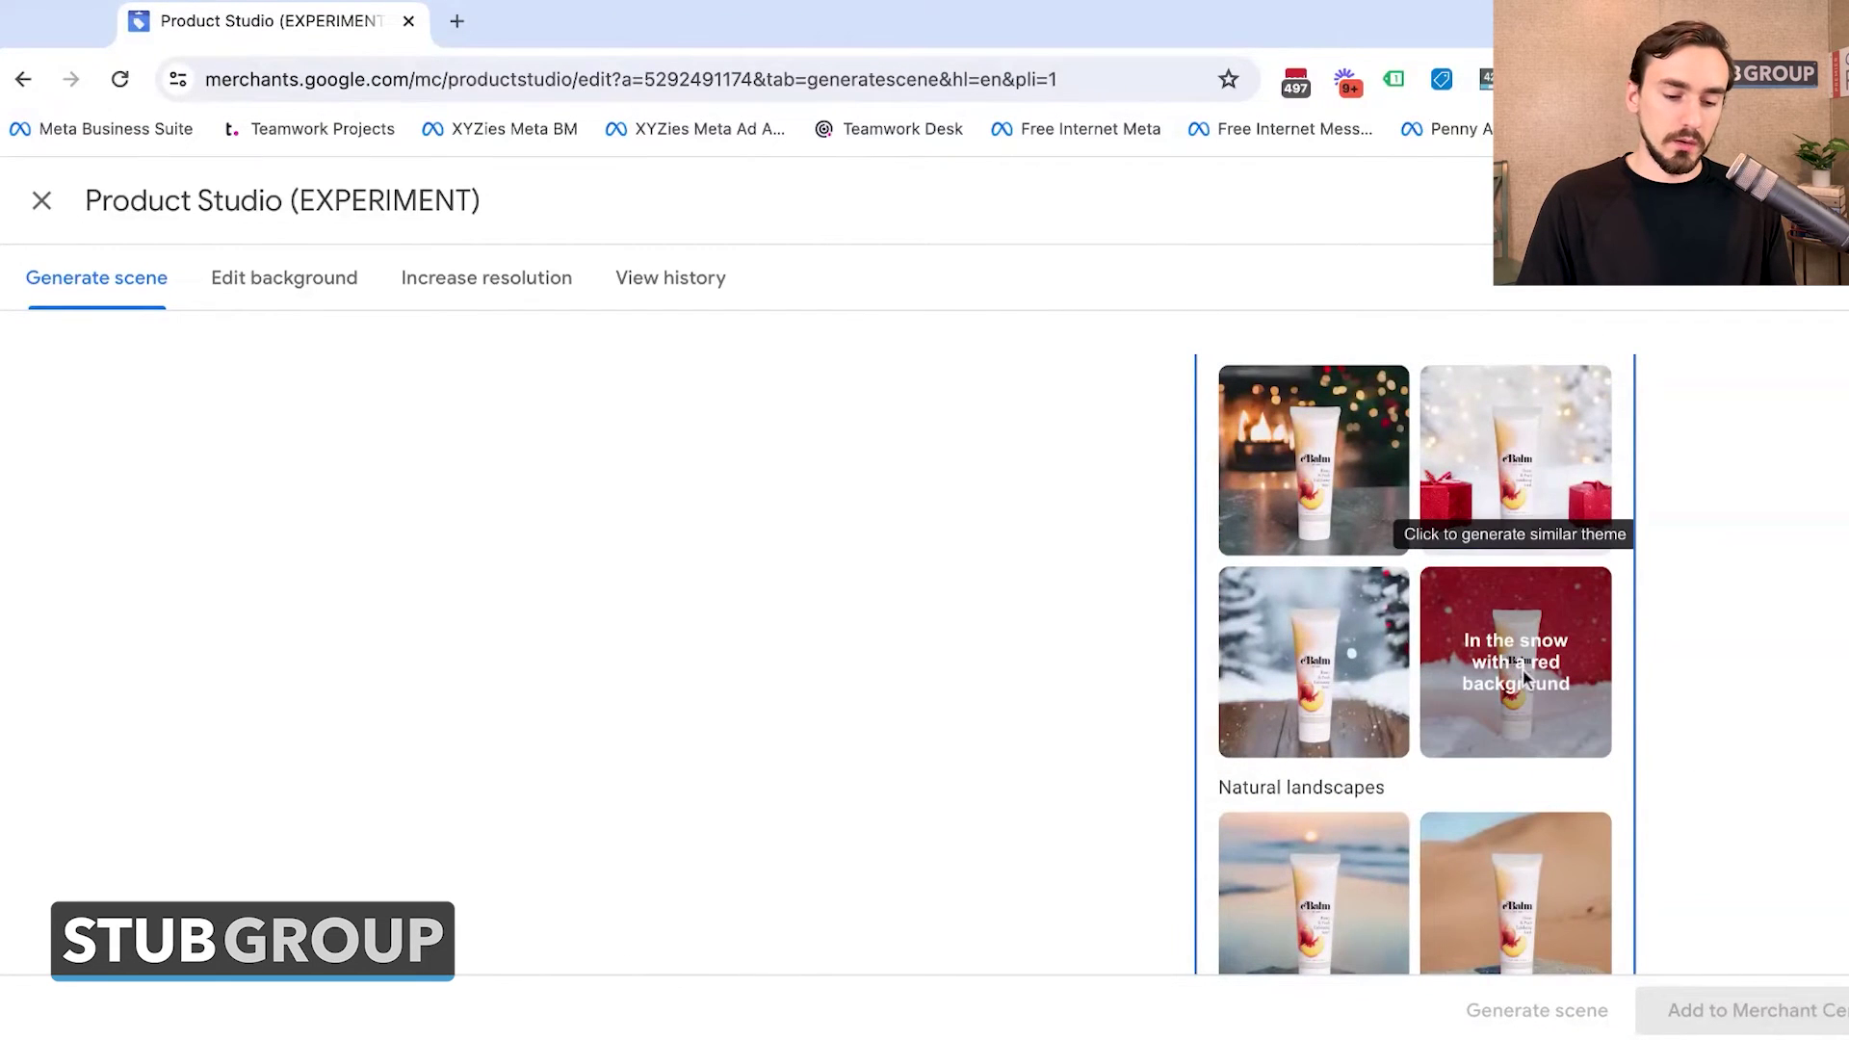
scroll(1523, 674, up, 4)
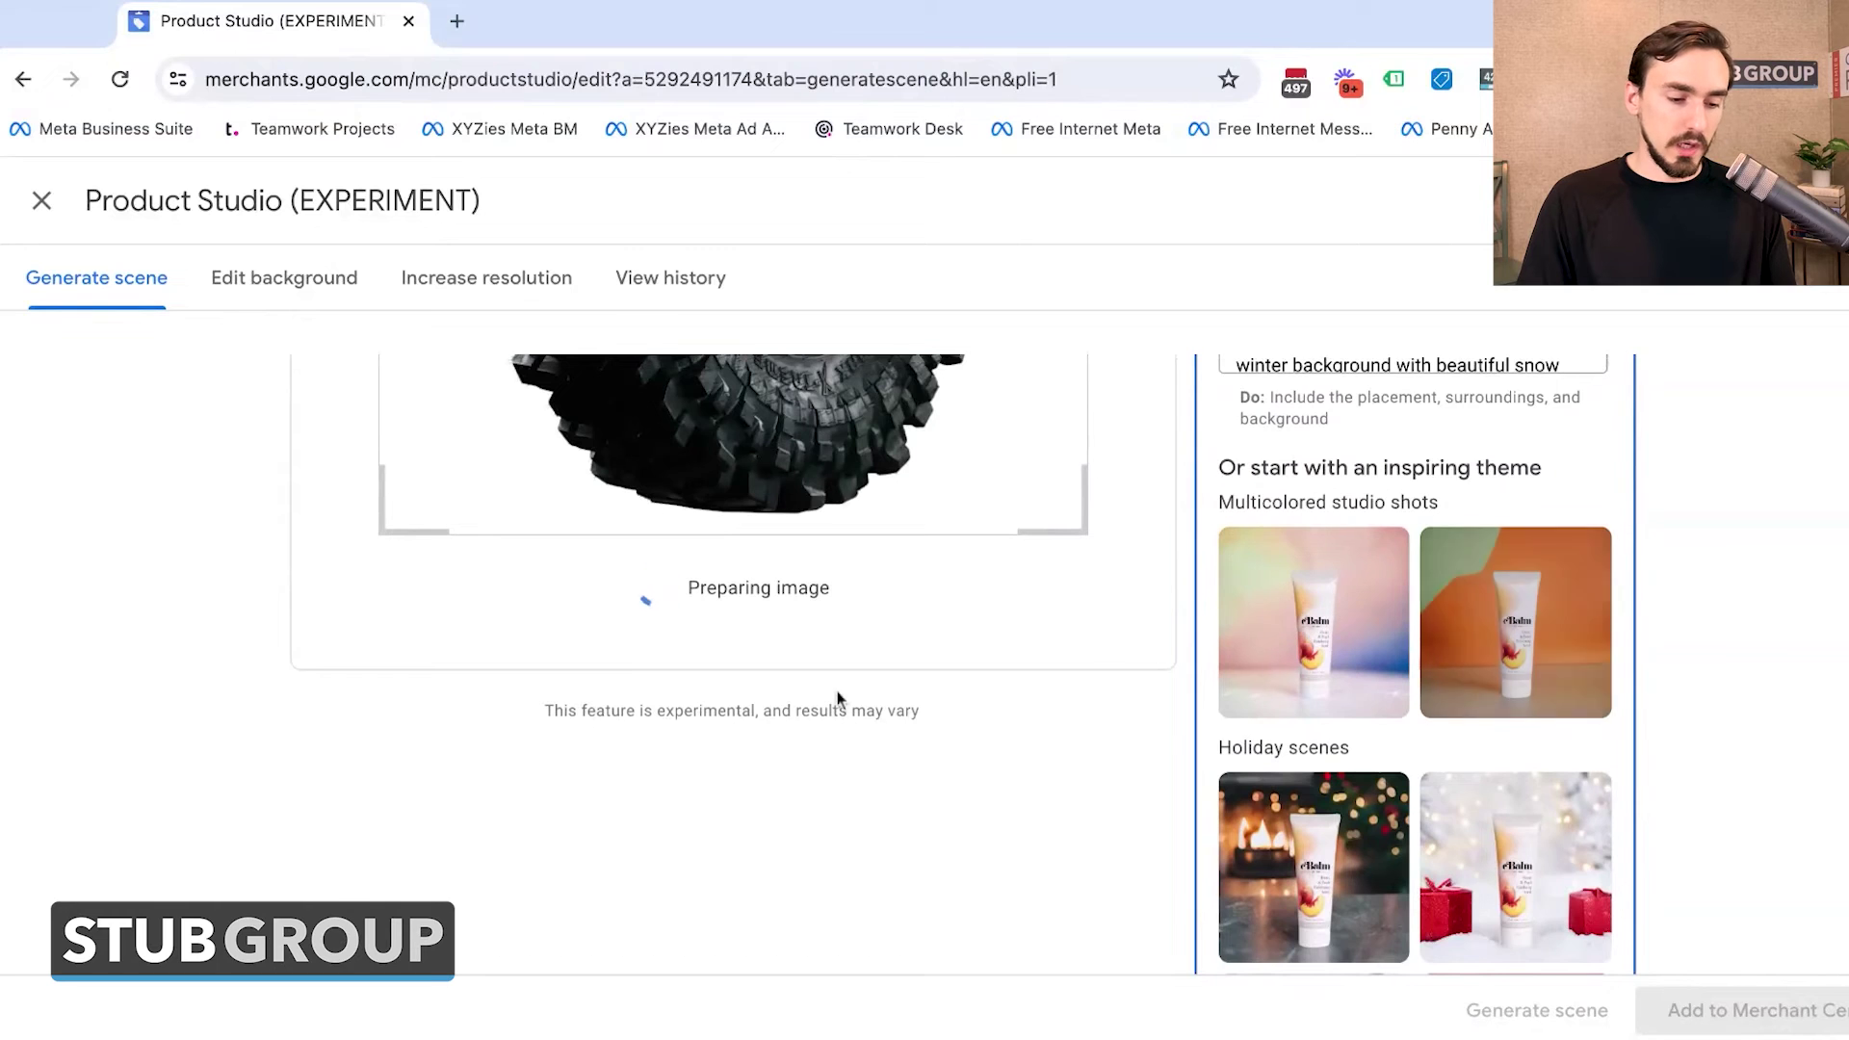
scroll(801, 605, up, 2)
scroll(987, 741, up, 3)
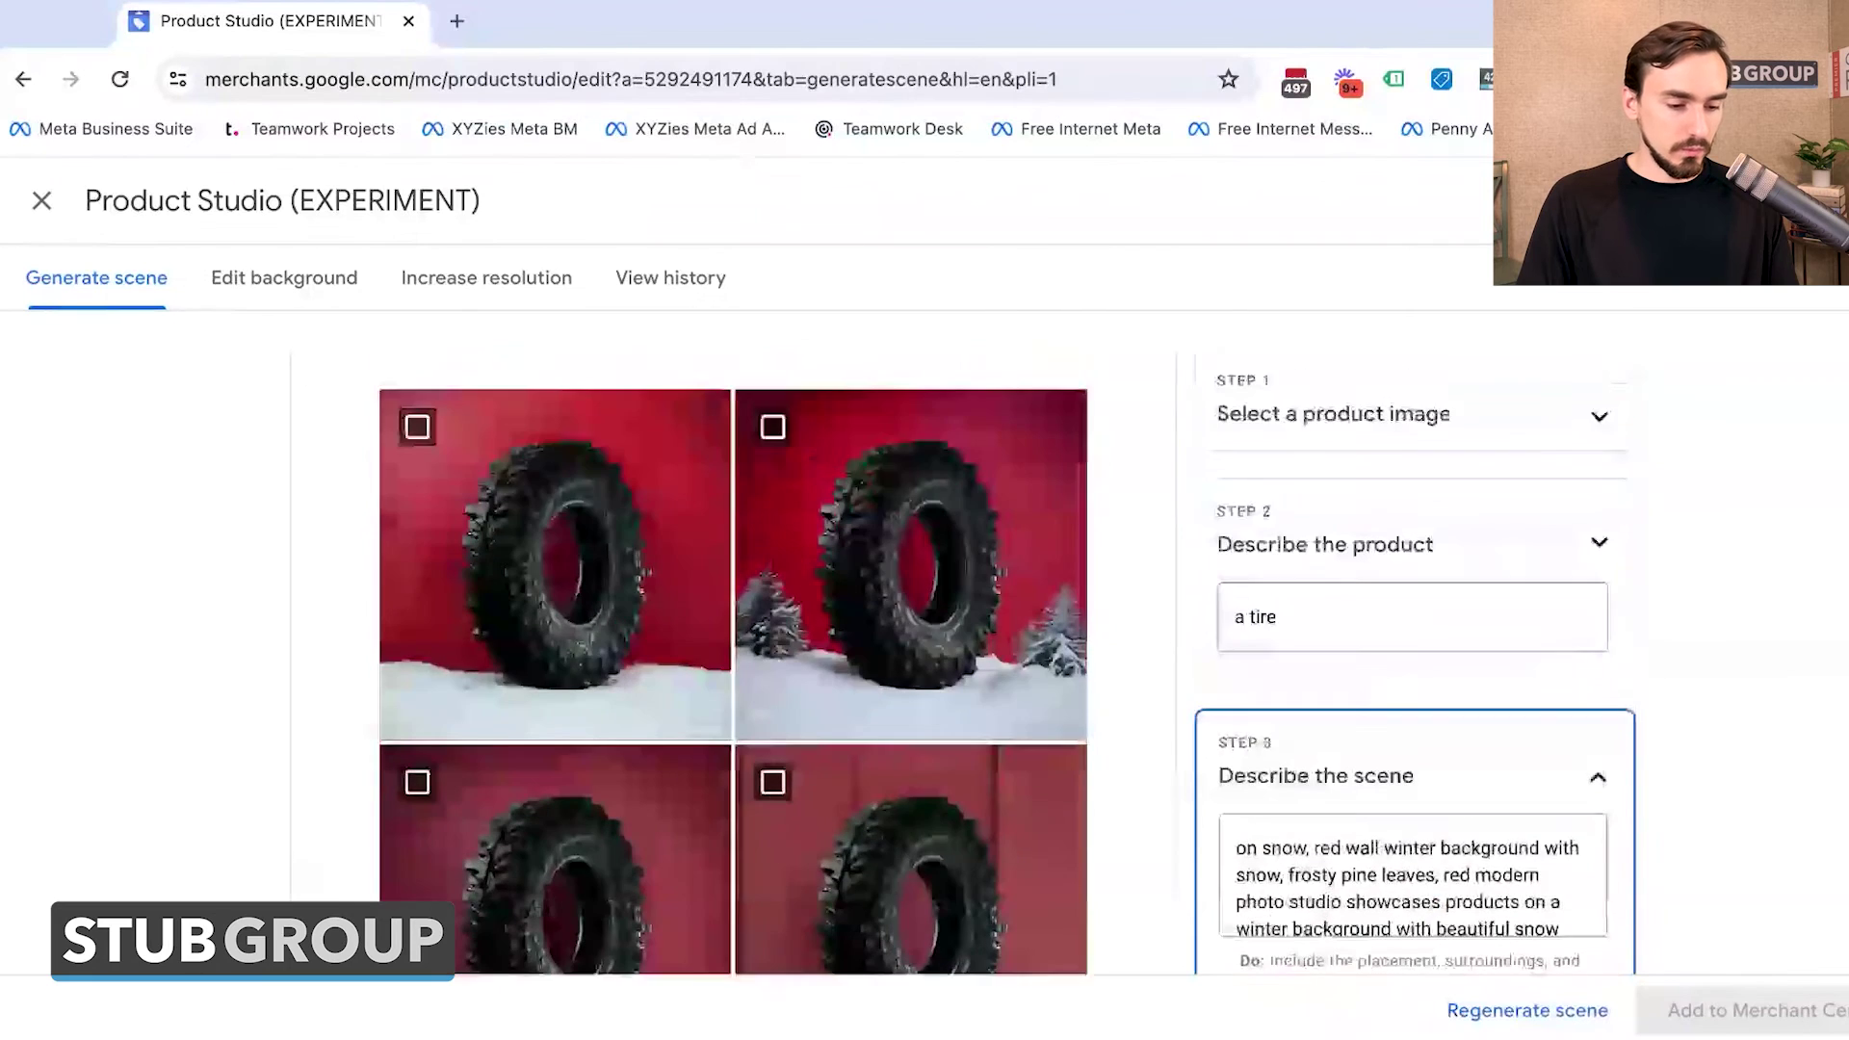
Examine the four generated tire images with the snowy red background
scroll(910, 821, down, 1)
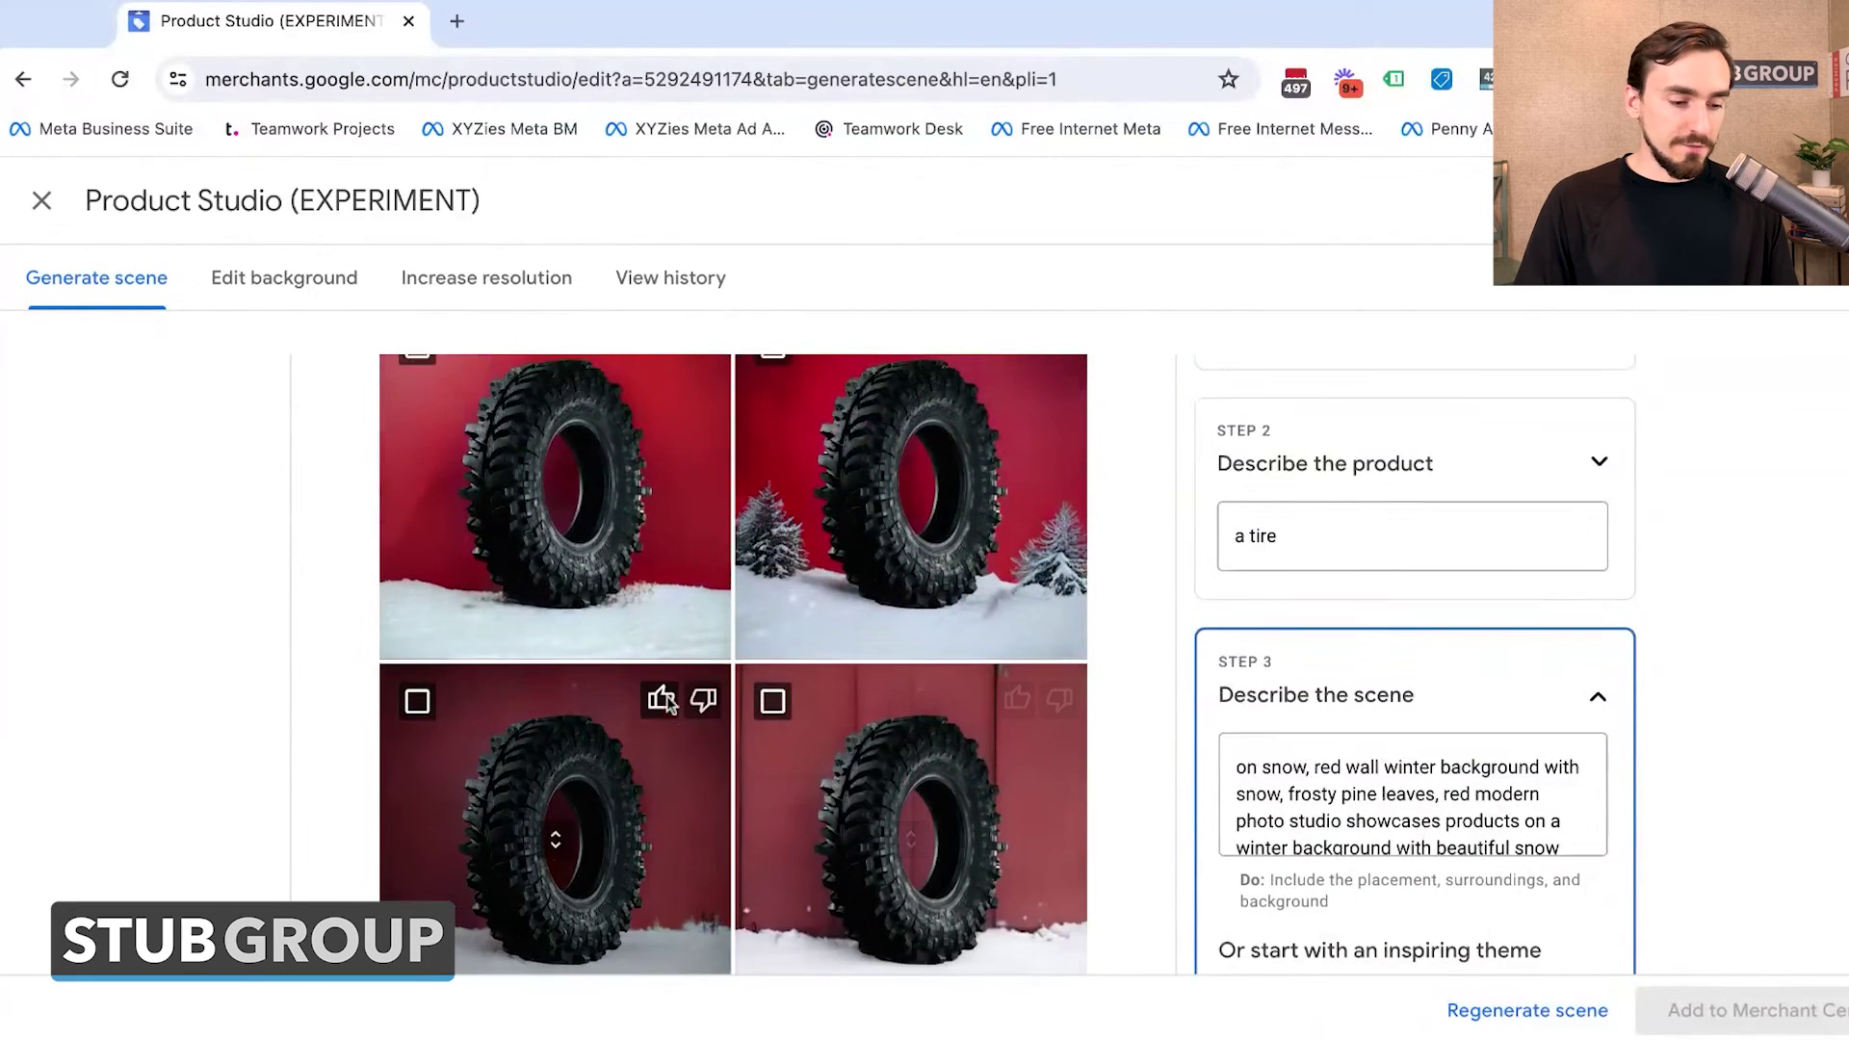
scroll(667, 696, up, 1)
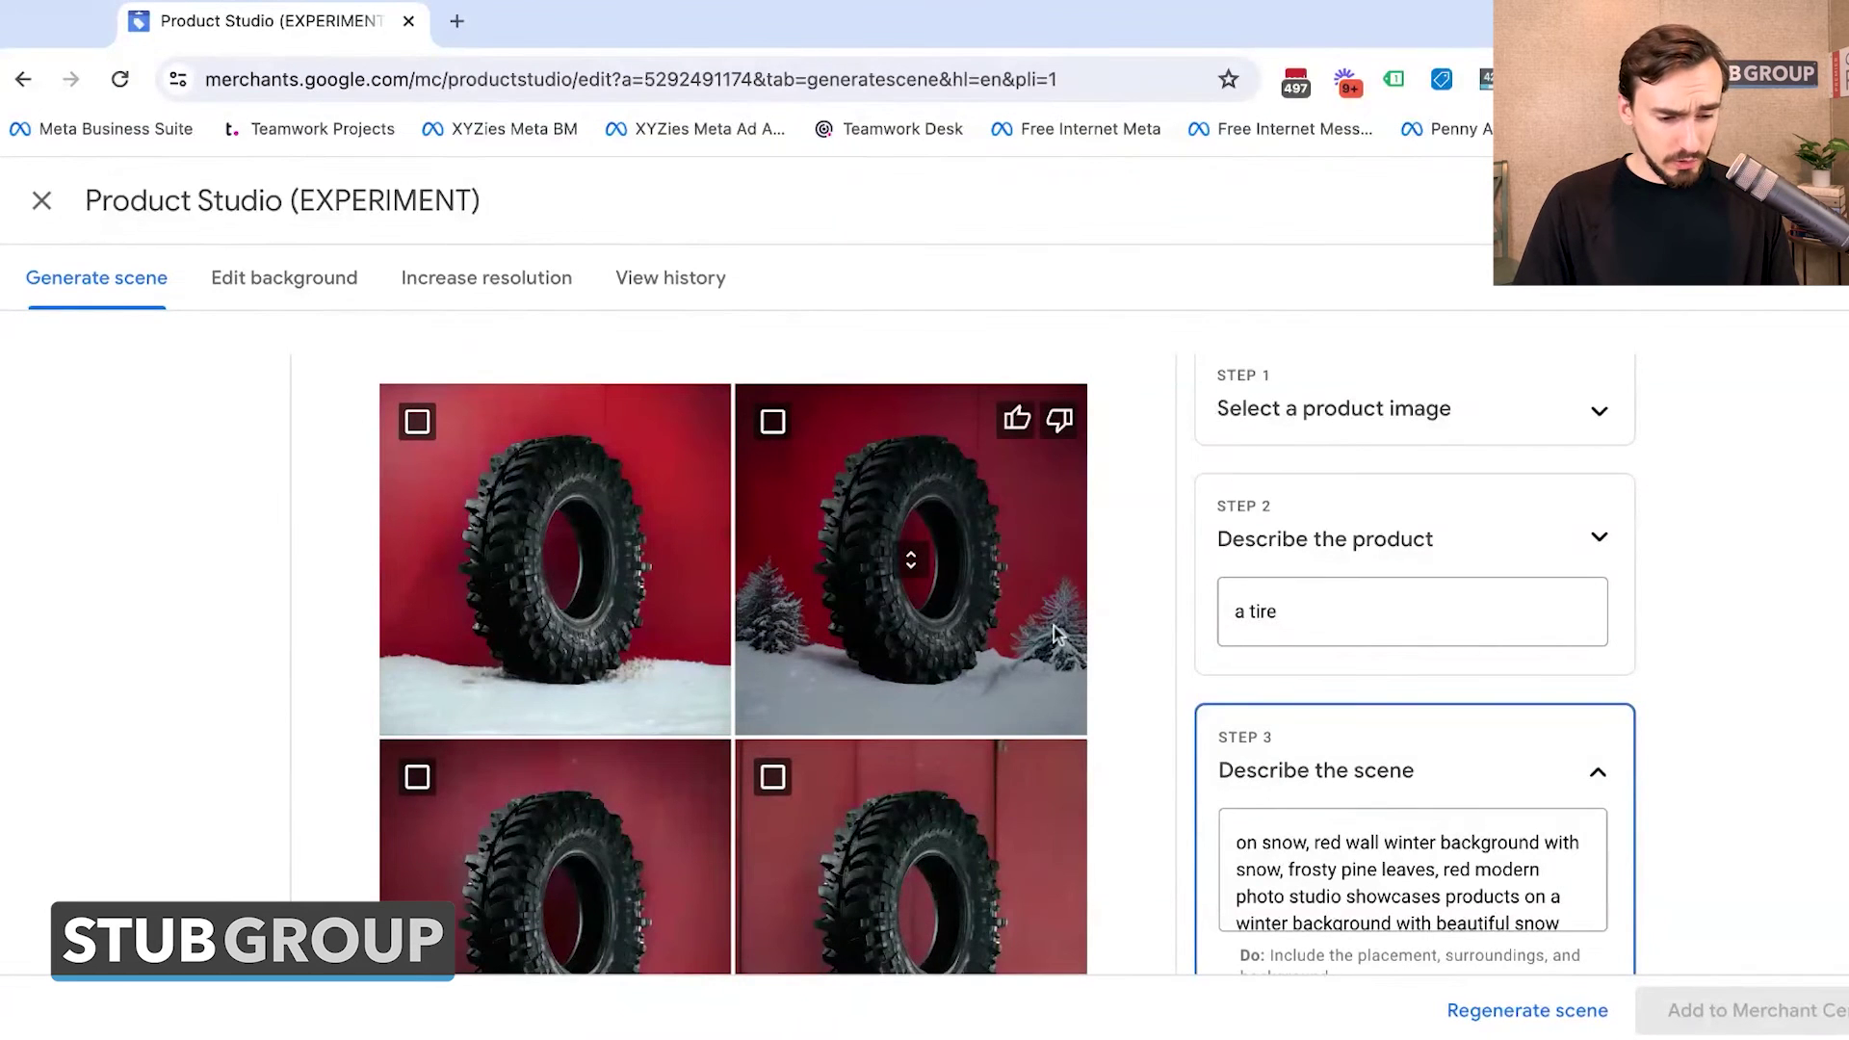
scroll(1054, 626, down, 3)
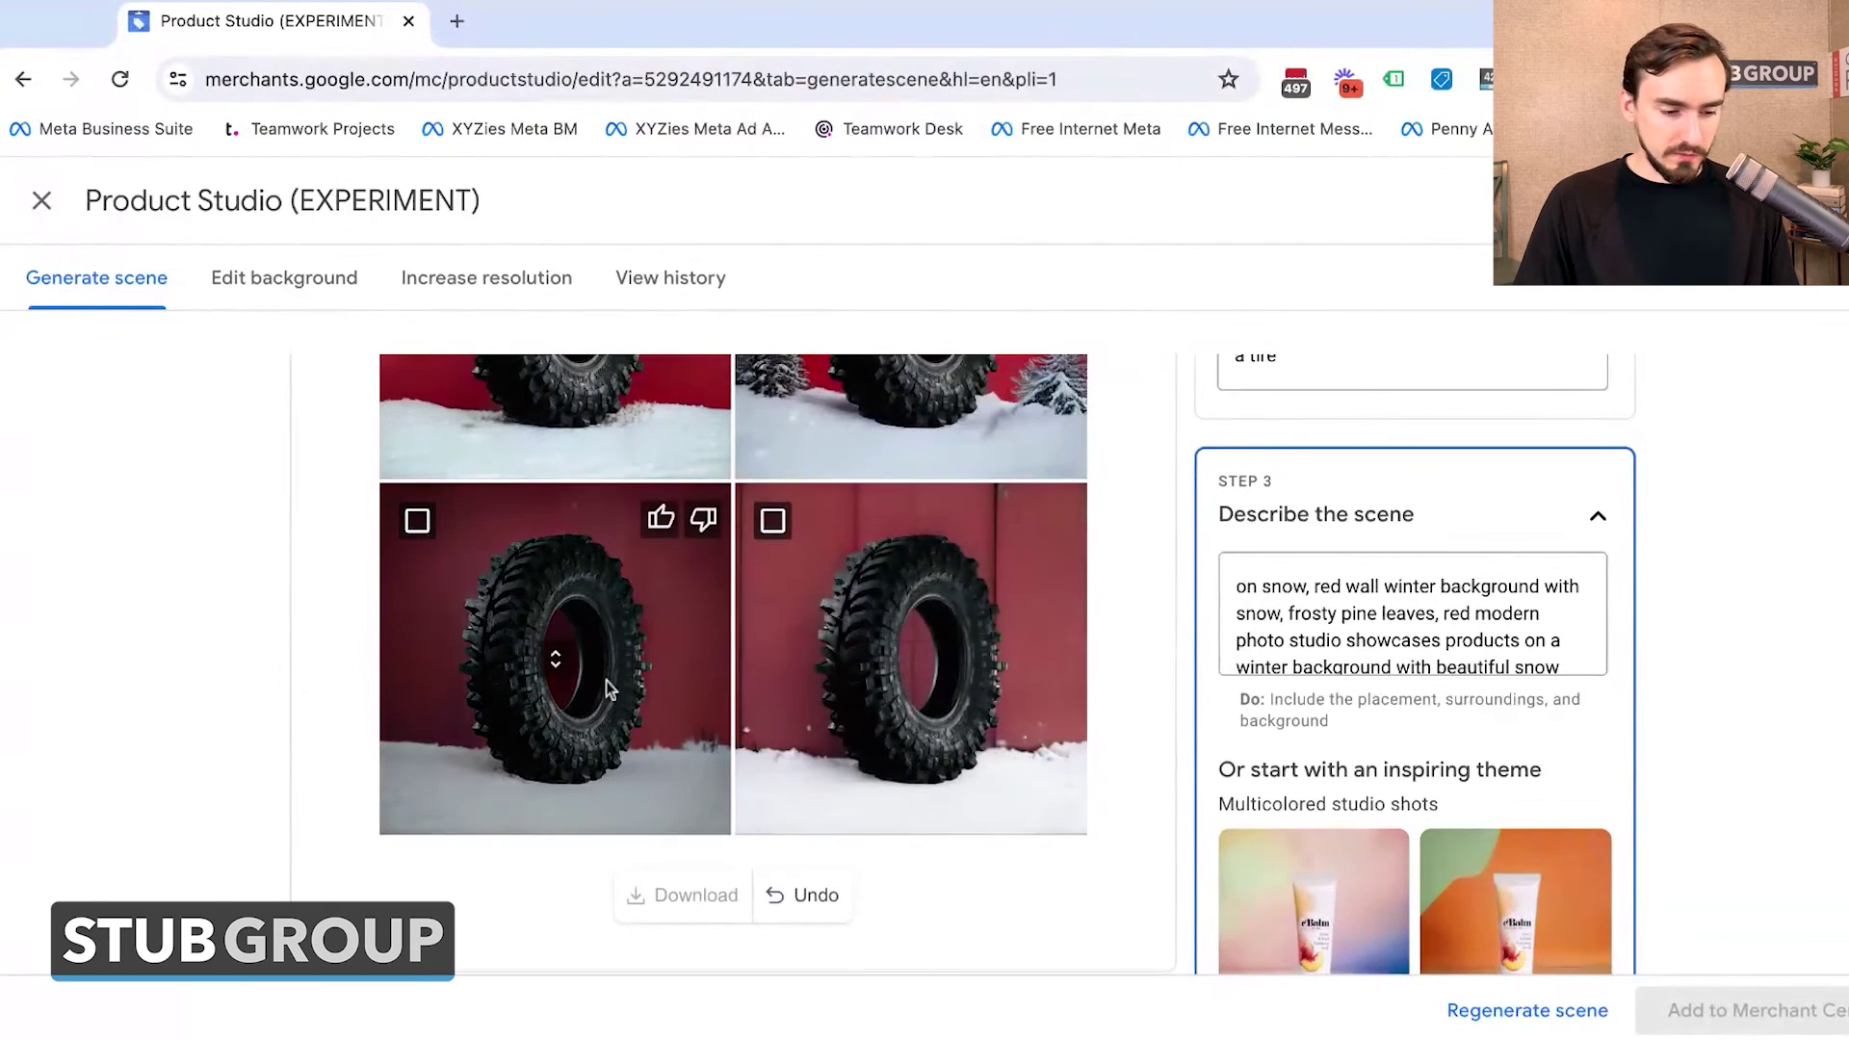
scroll(556, 639, up, 3)
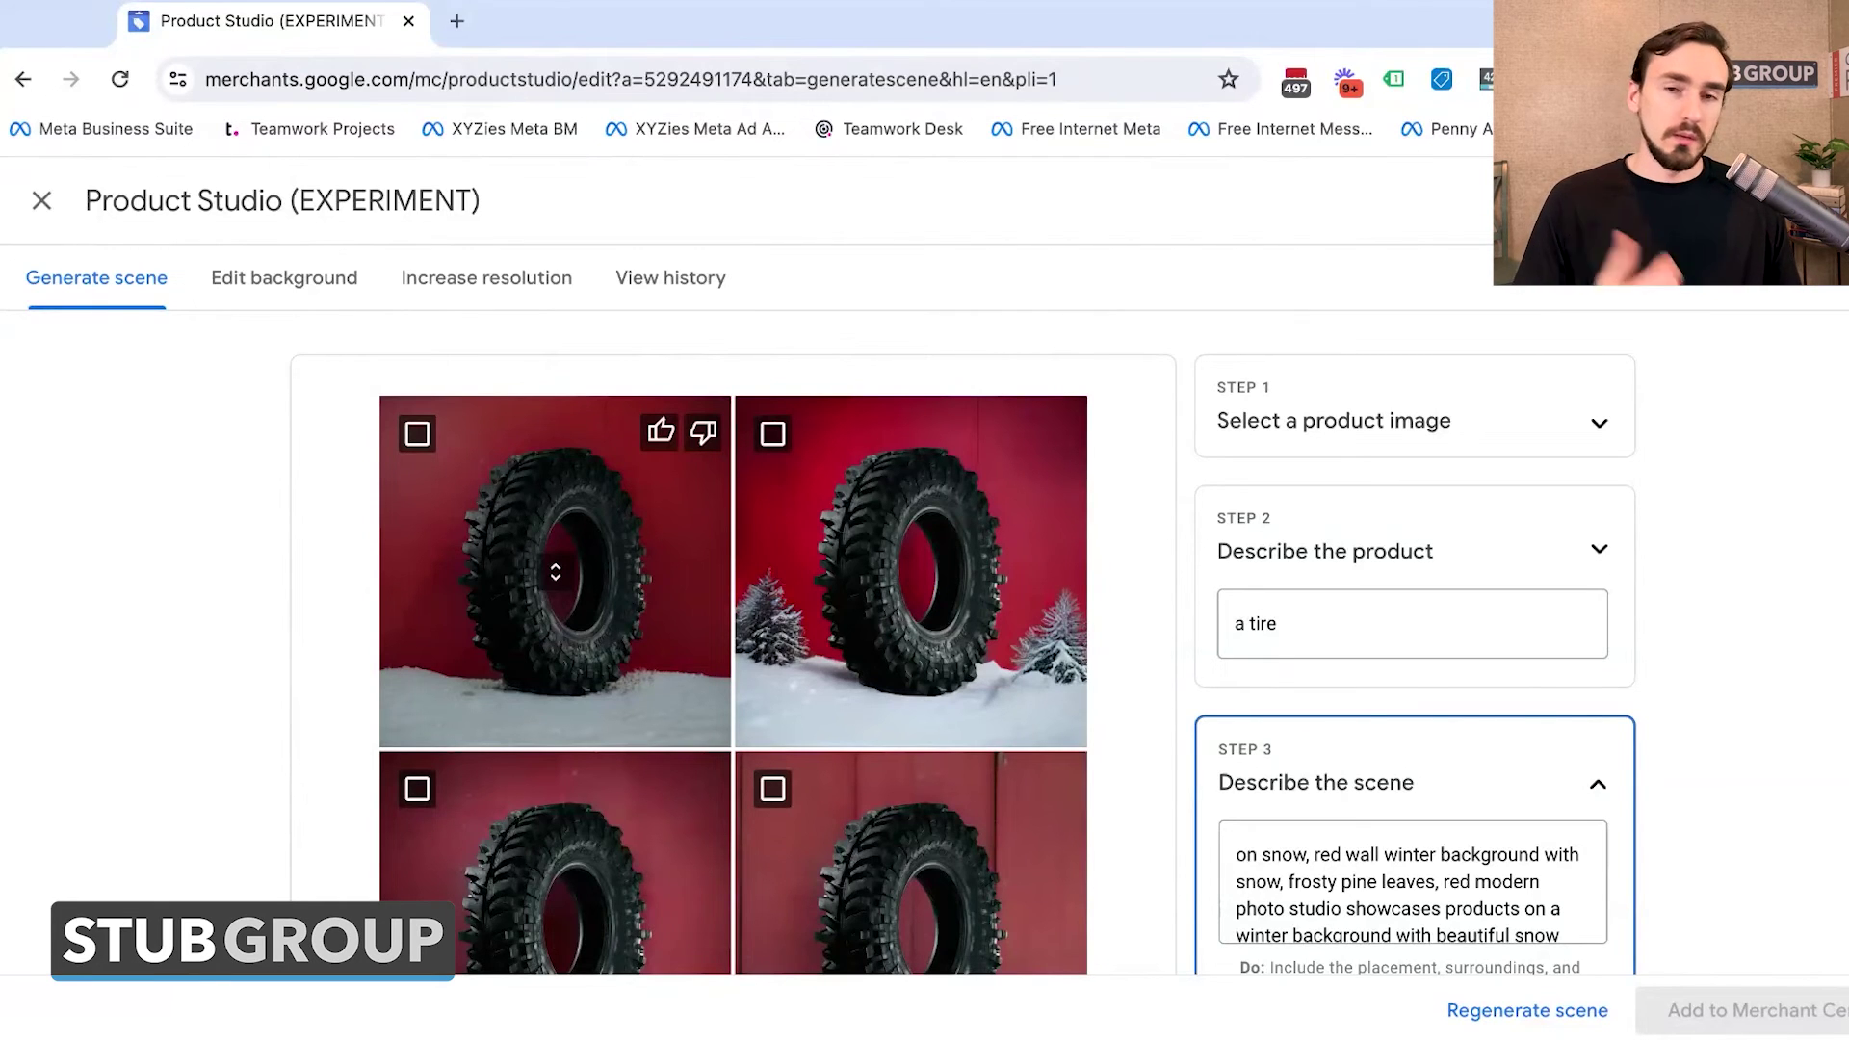
Replace the scene description with "the tire is sitting in the sand on a beautiful beach in front of the ocean with palm trees waving on either side" and regenerate
scroll(1162, 559, down, 5)
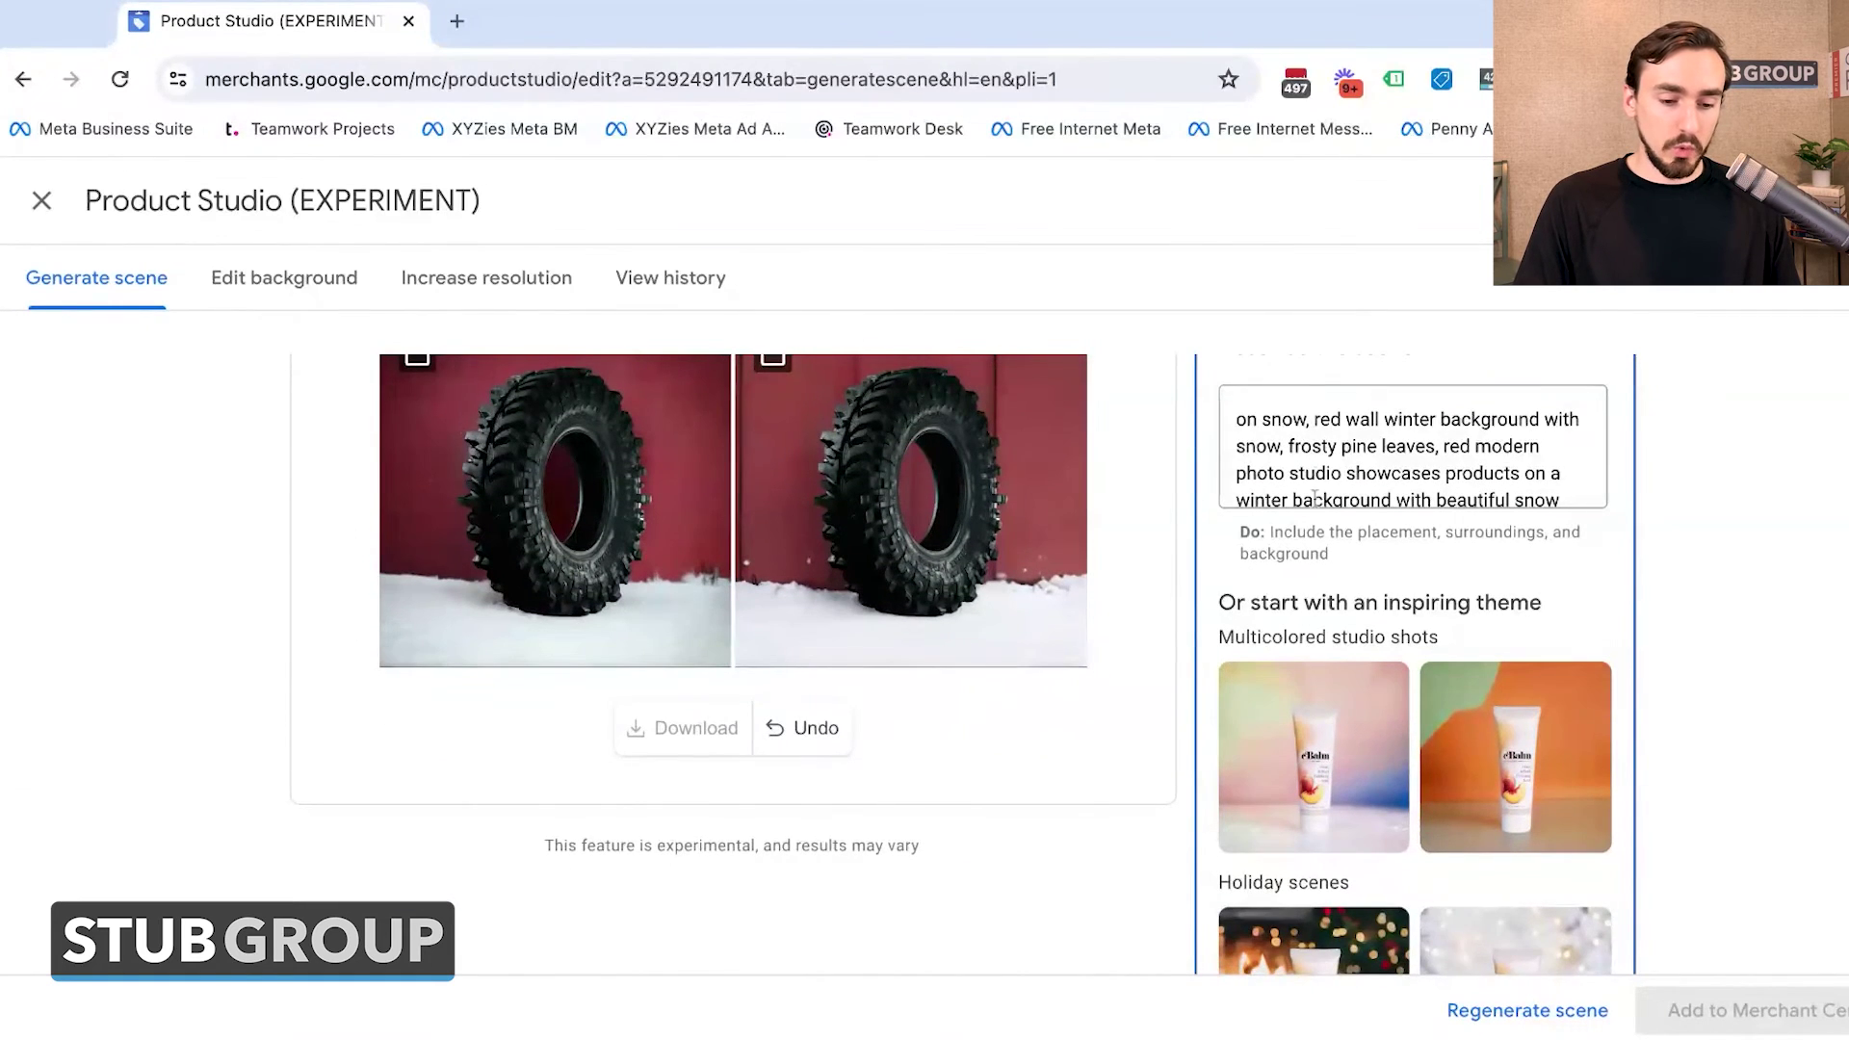
scroll(1315, 499, up, 1)
click(1272, 472)
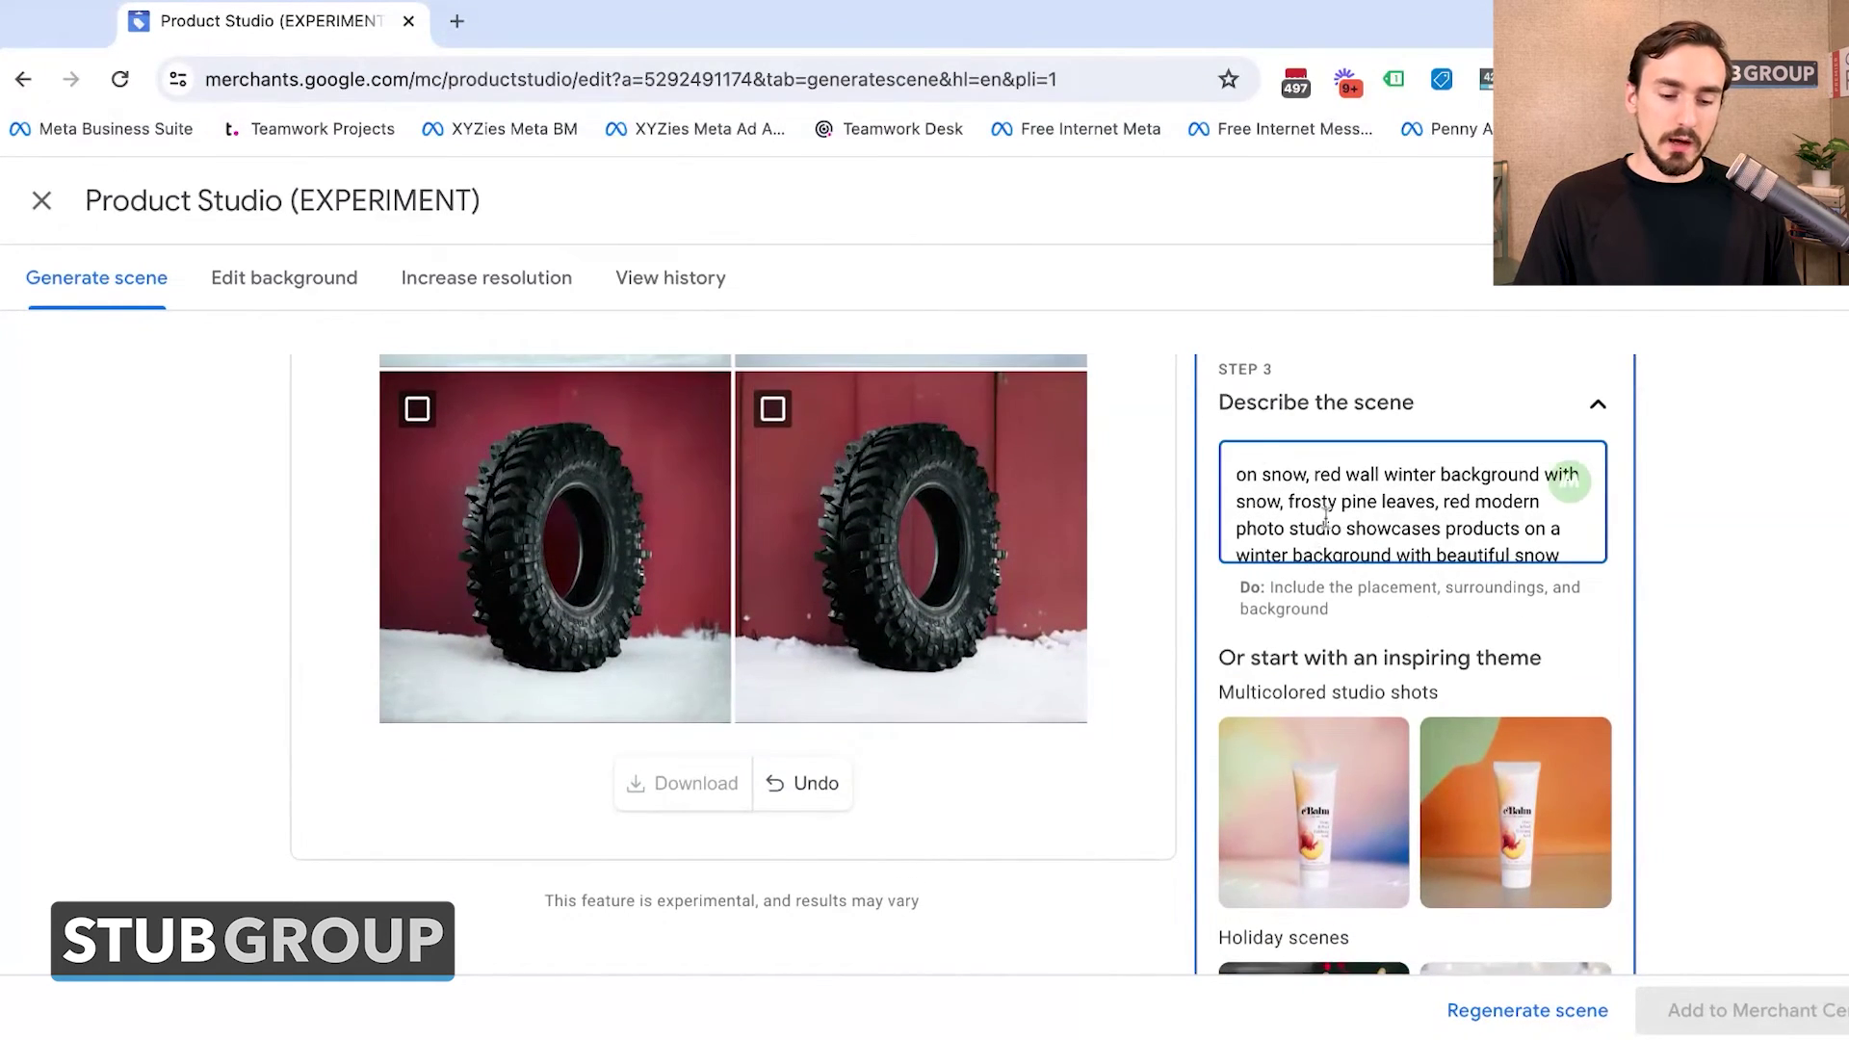
scroll(1365, 546, down, 1)
scroll(1365, 546, up, 1)
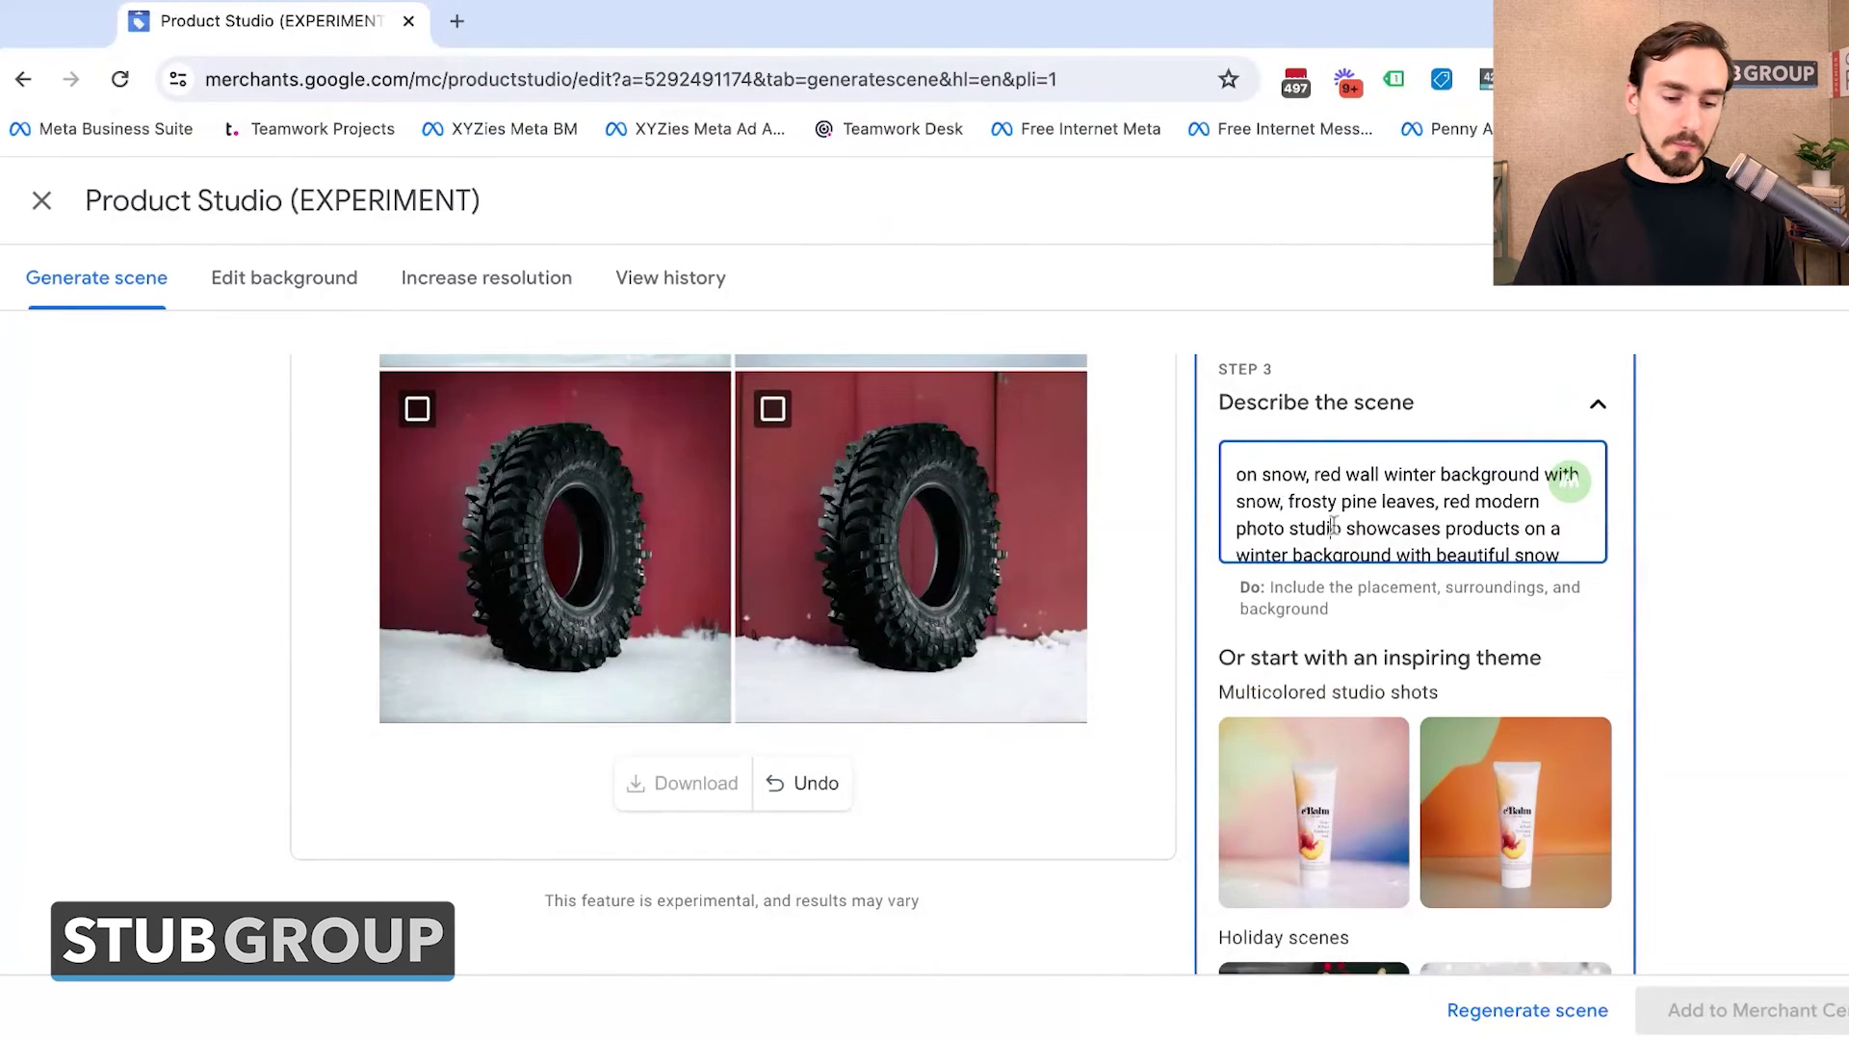
key(ctrl+a)
key(BackSpace)
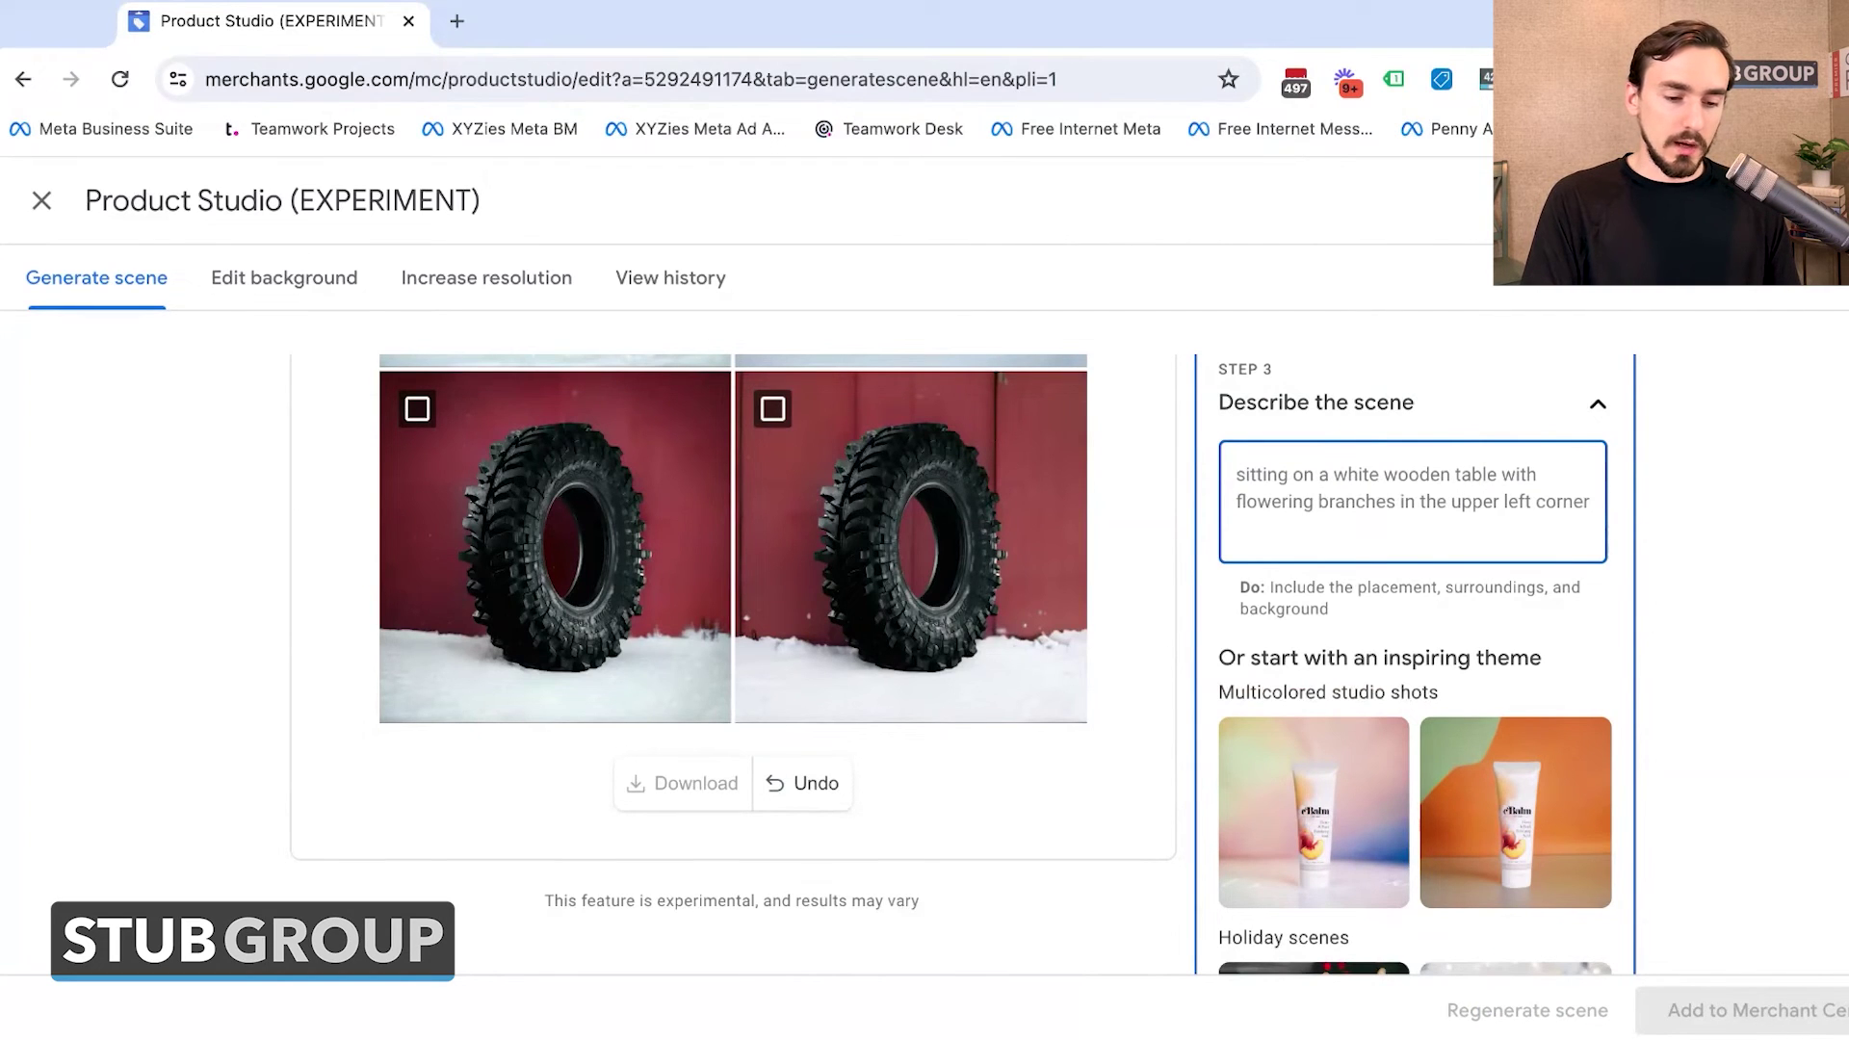
text(the tire is sitting in the sand on a beautiful beach in front of the ocean with p)
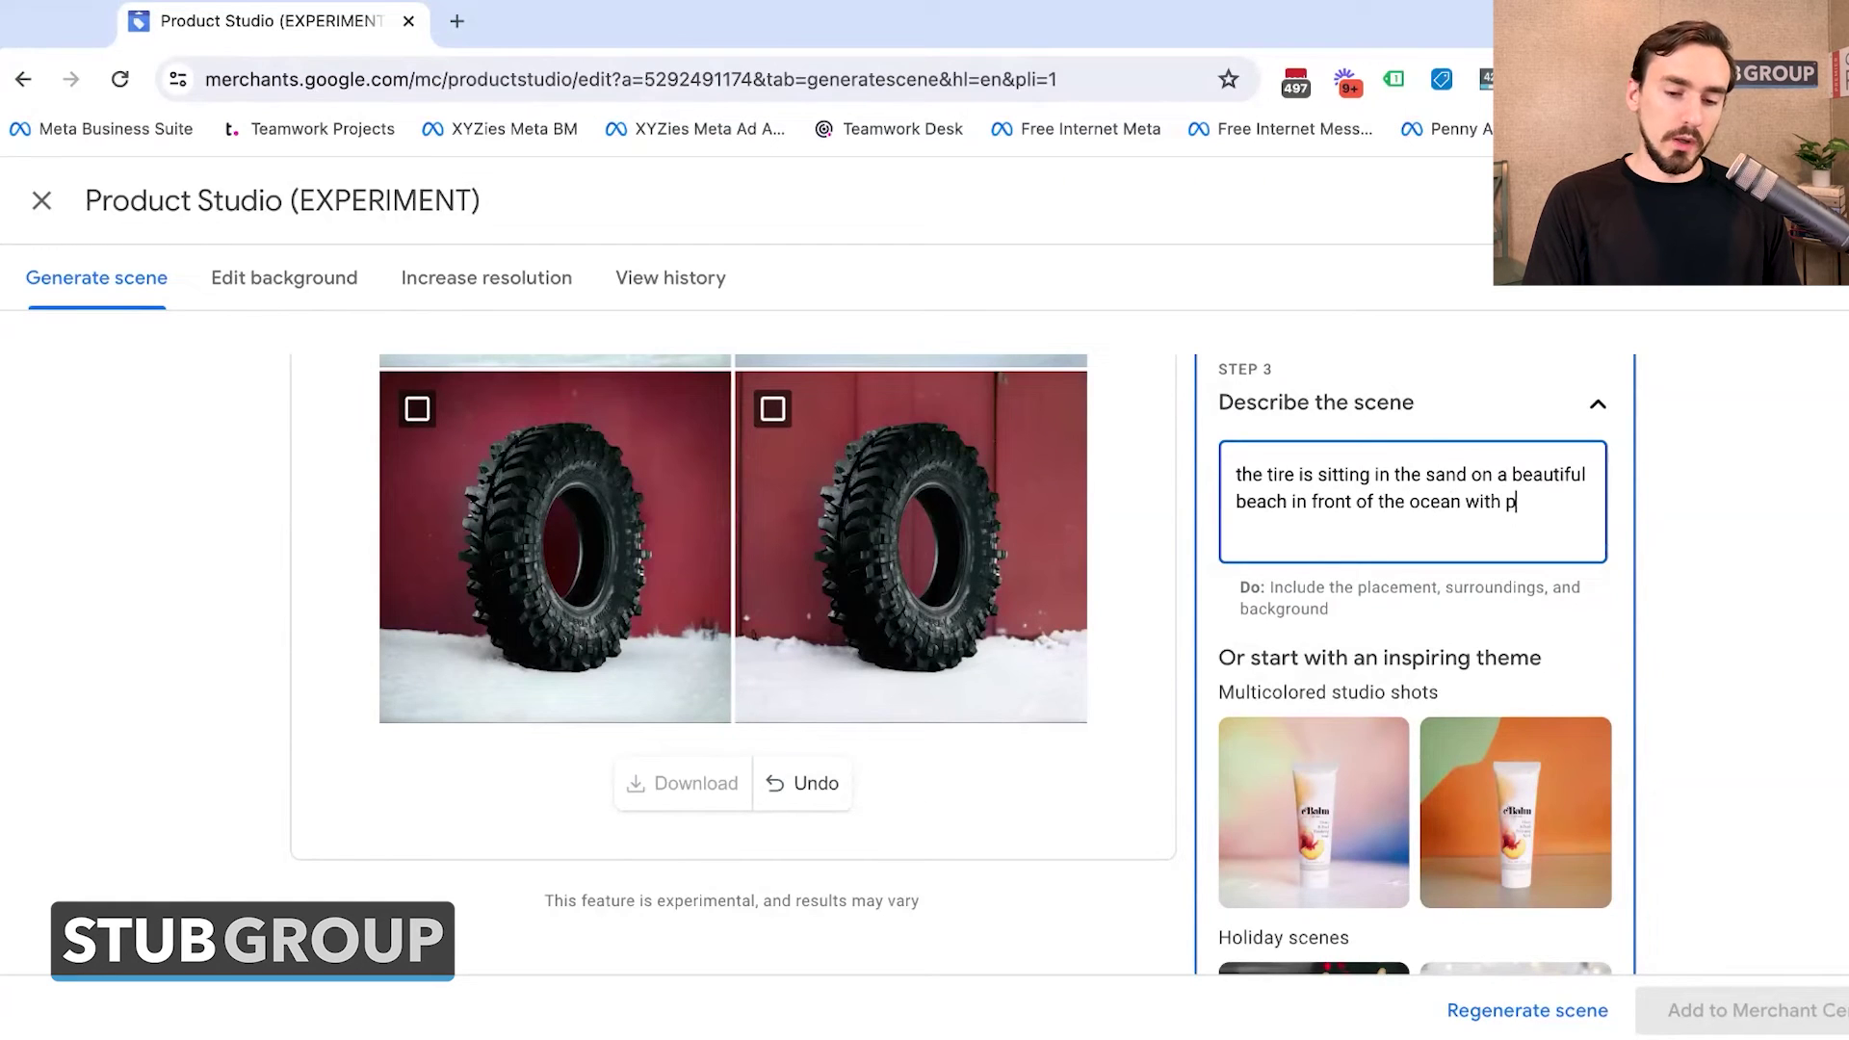
text(rees waving on either side)
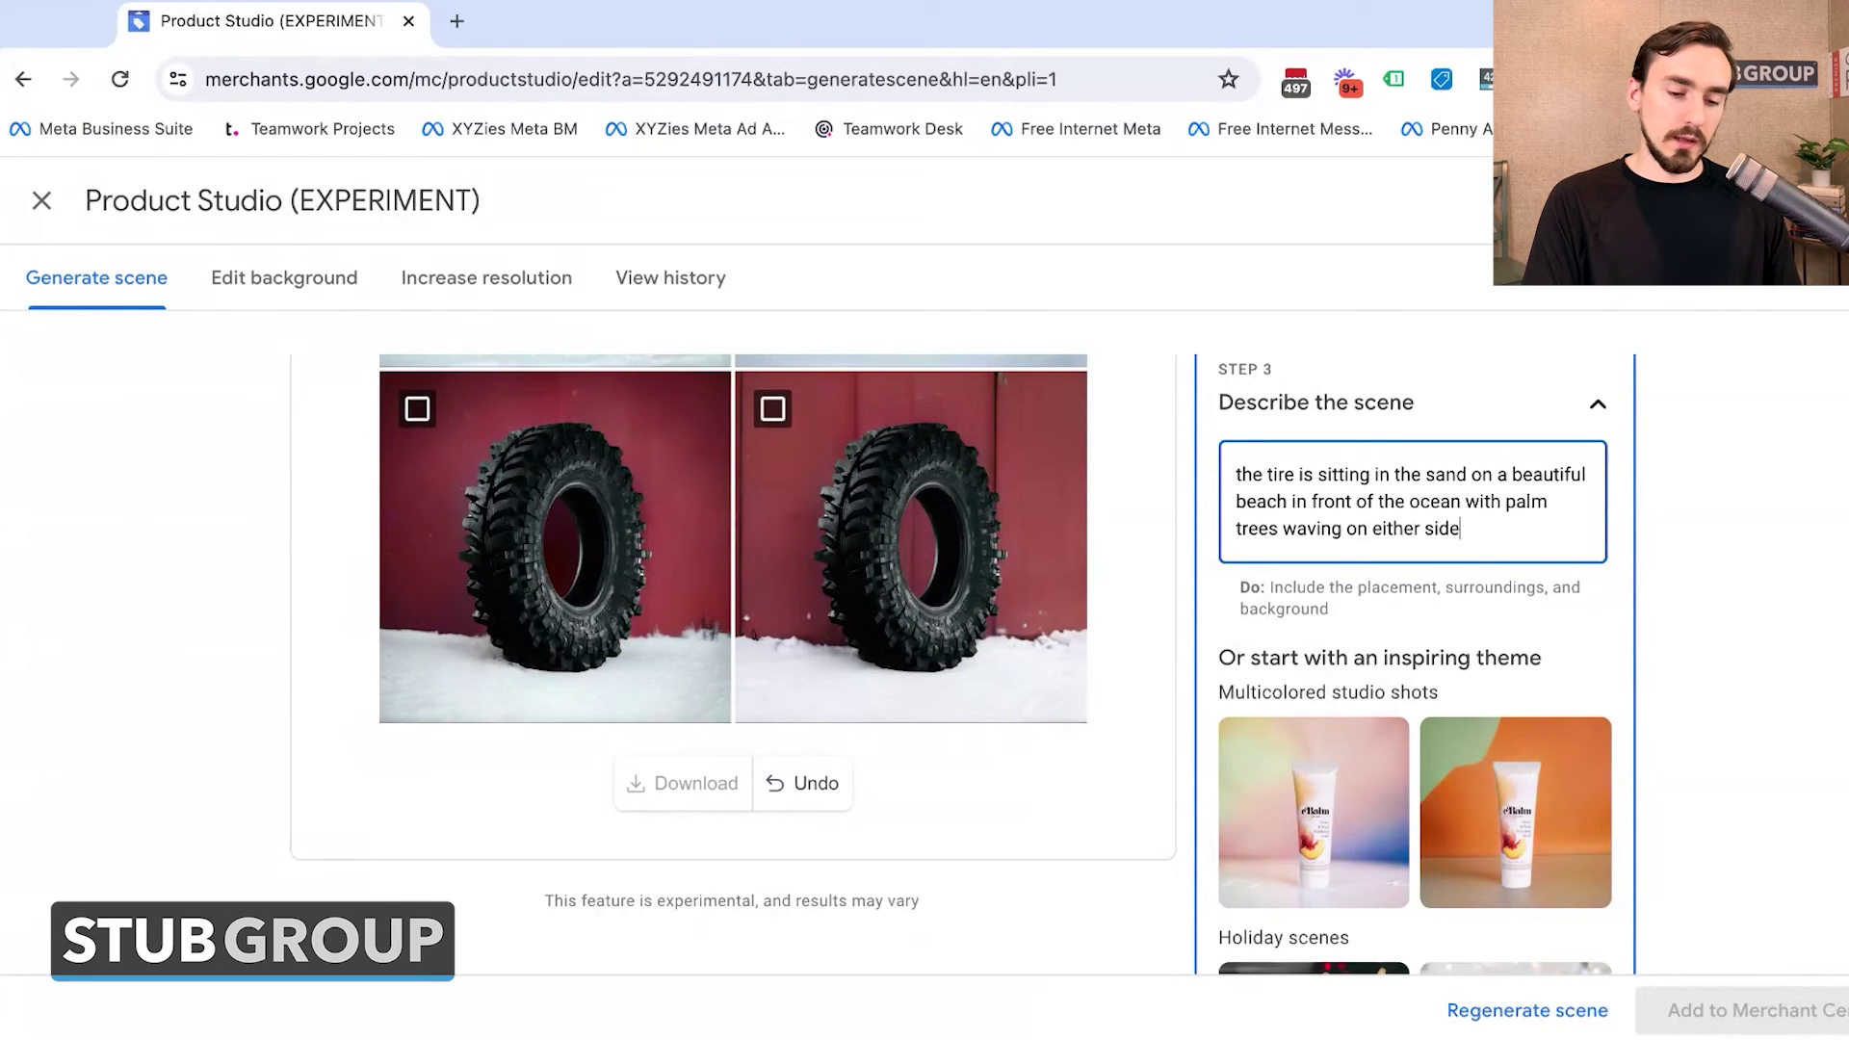
scroll(1480, 750, down, 2)
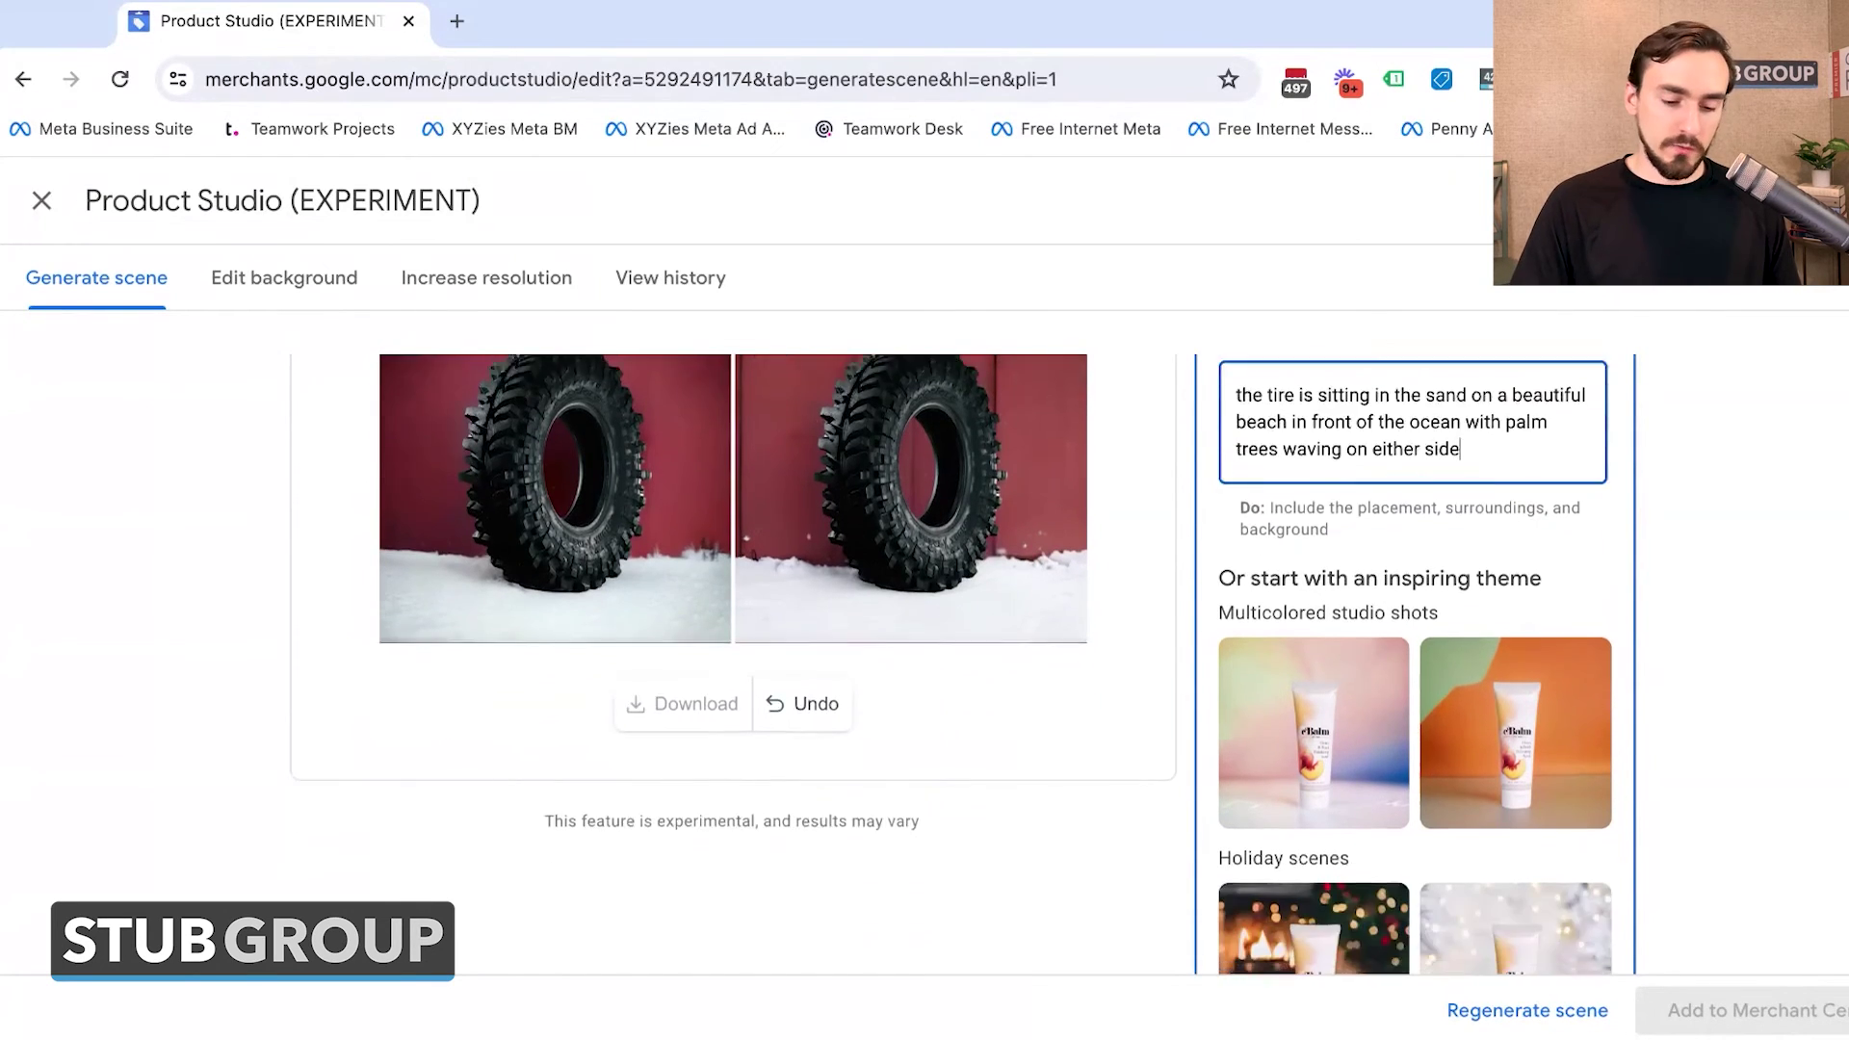
scroll(1480, 750, up, 2)
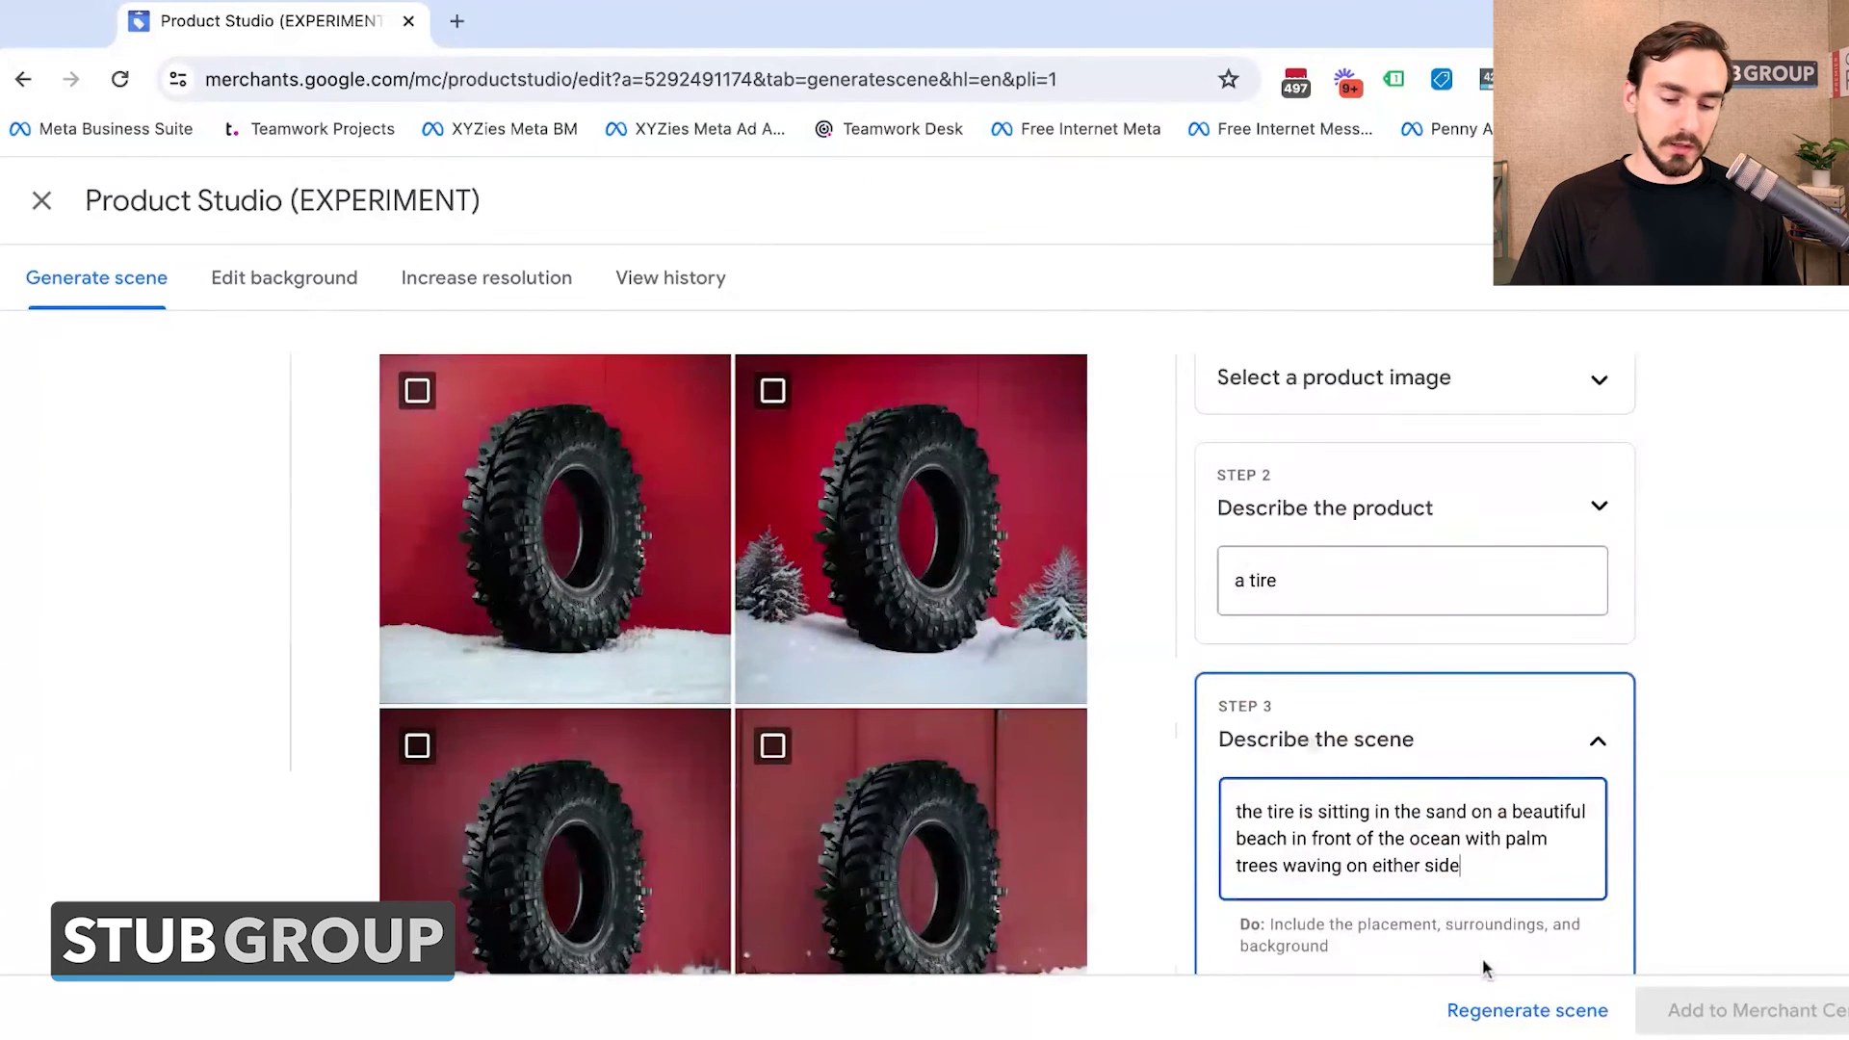
click(1481, 1010)
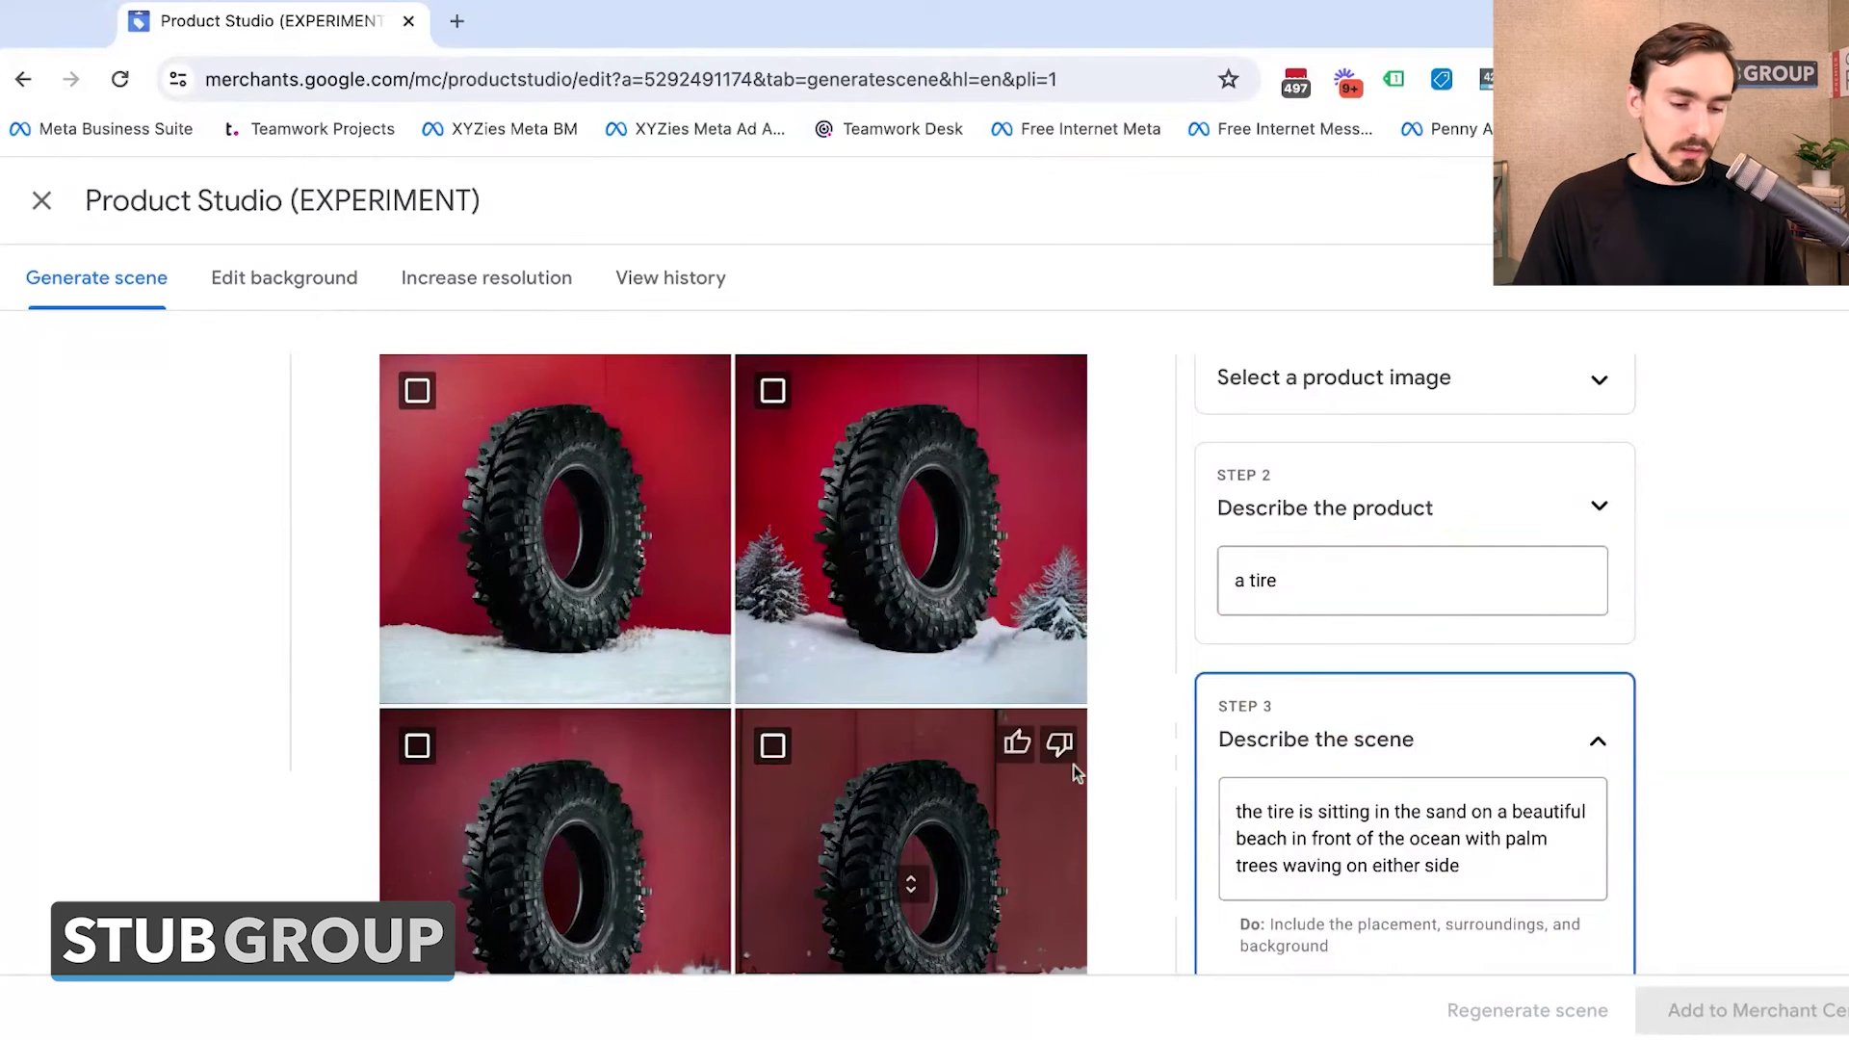
Look through the inspiring themes, from multicolored studio shots to natural landscapes, while the scene generates
scroll(1044, 599, down, 3)
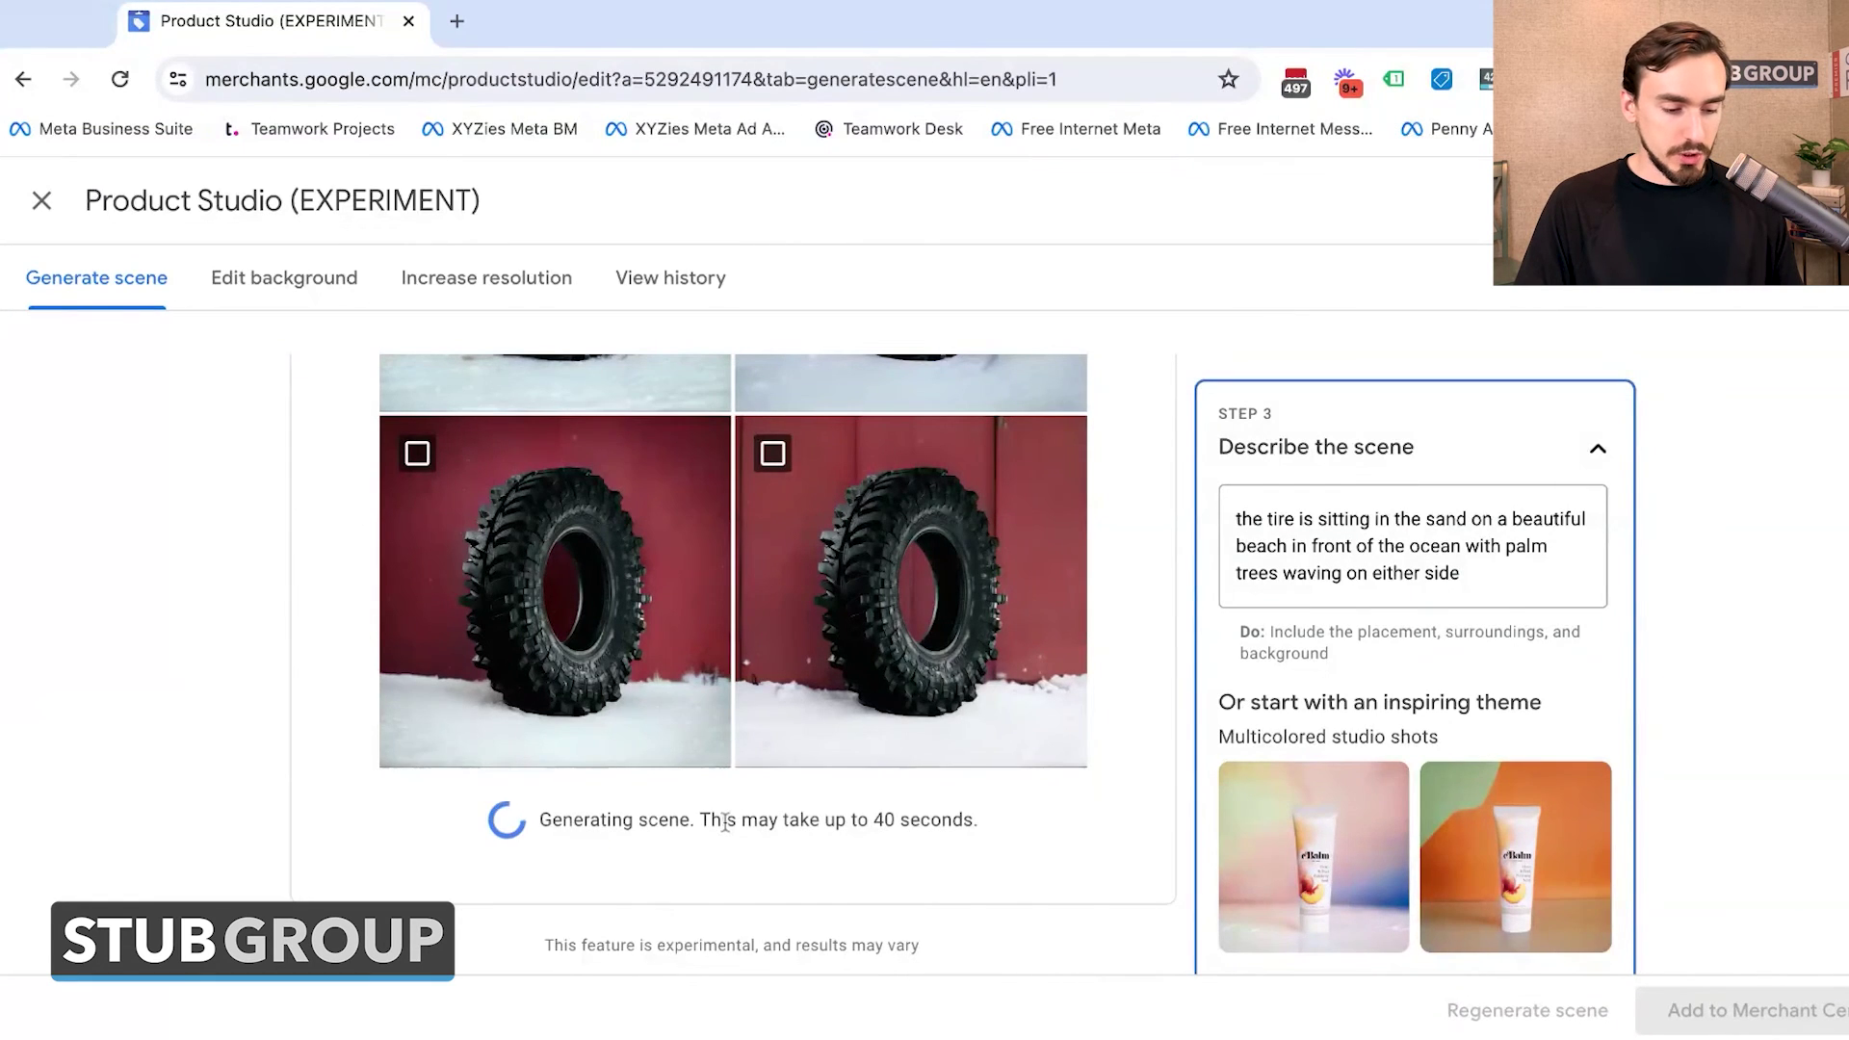
scroll(725, 823, down, 3)
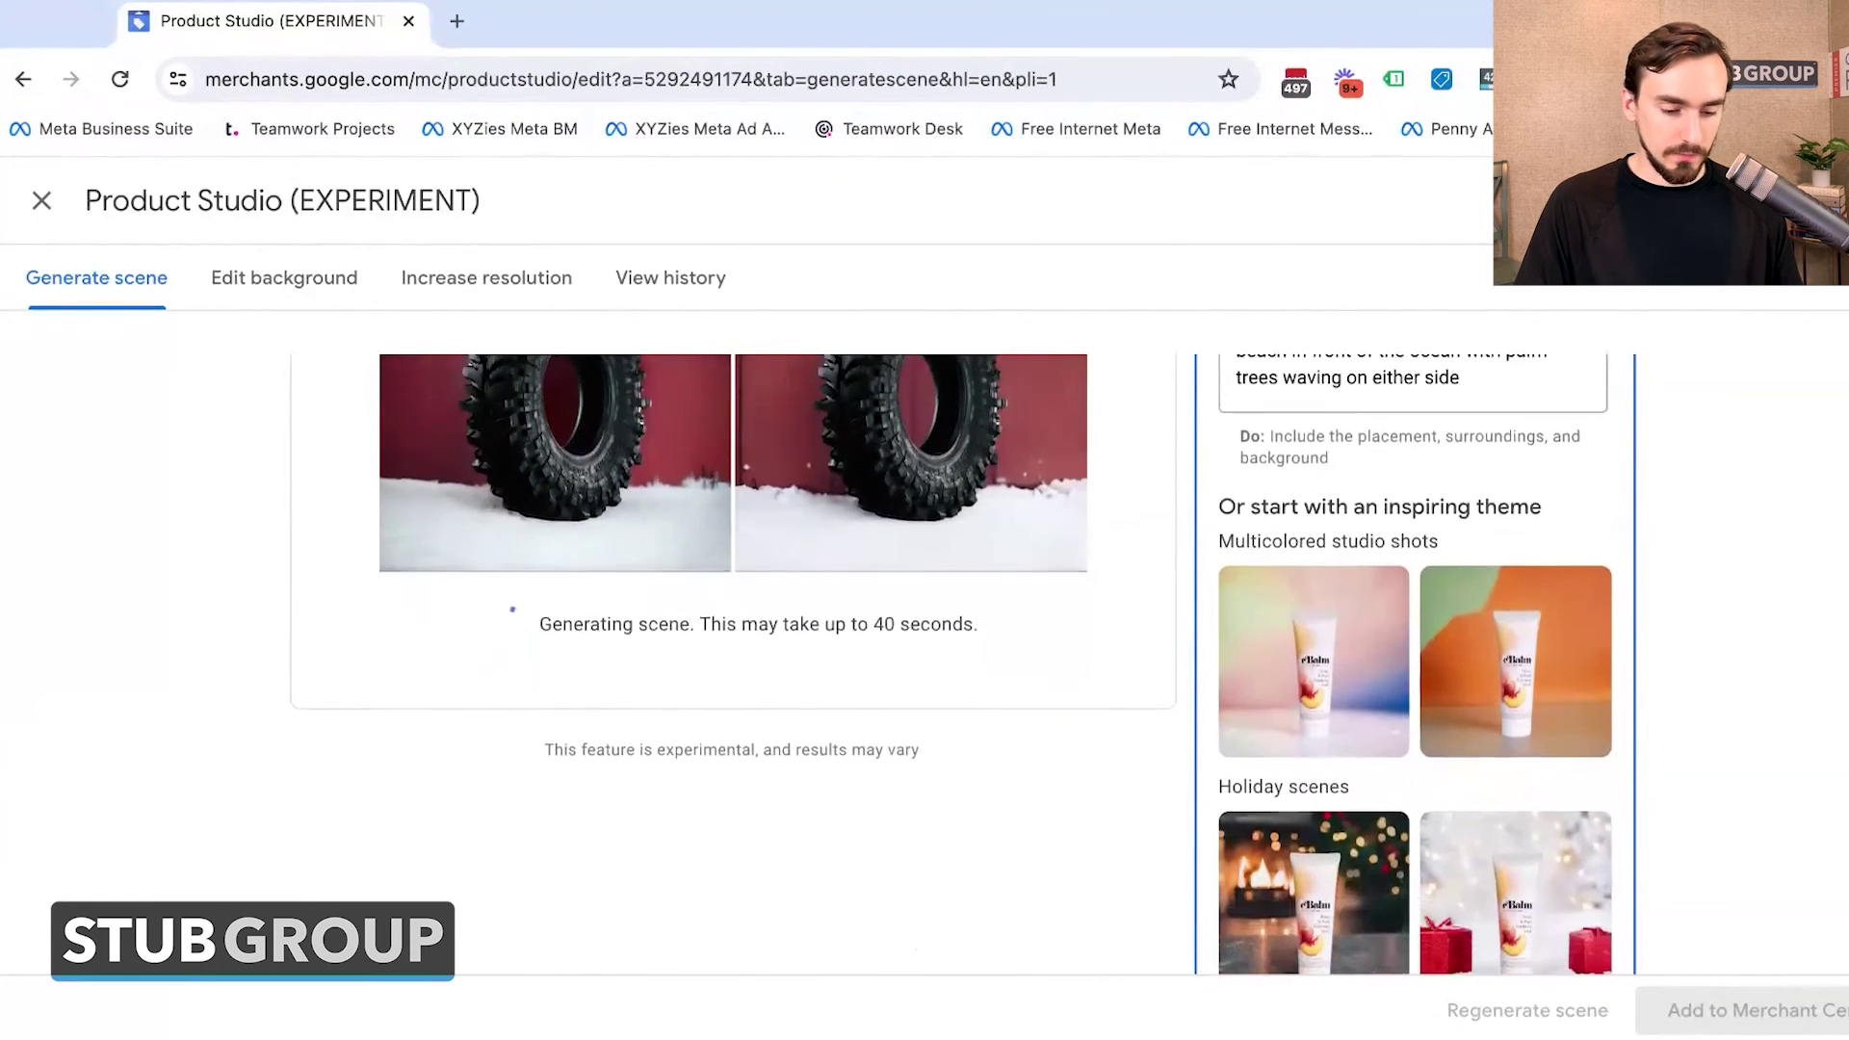
scroll(1267, 686, up, 1)
scroll(1267, 686, down, 3)
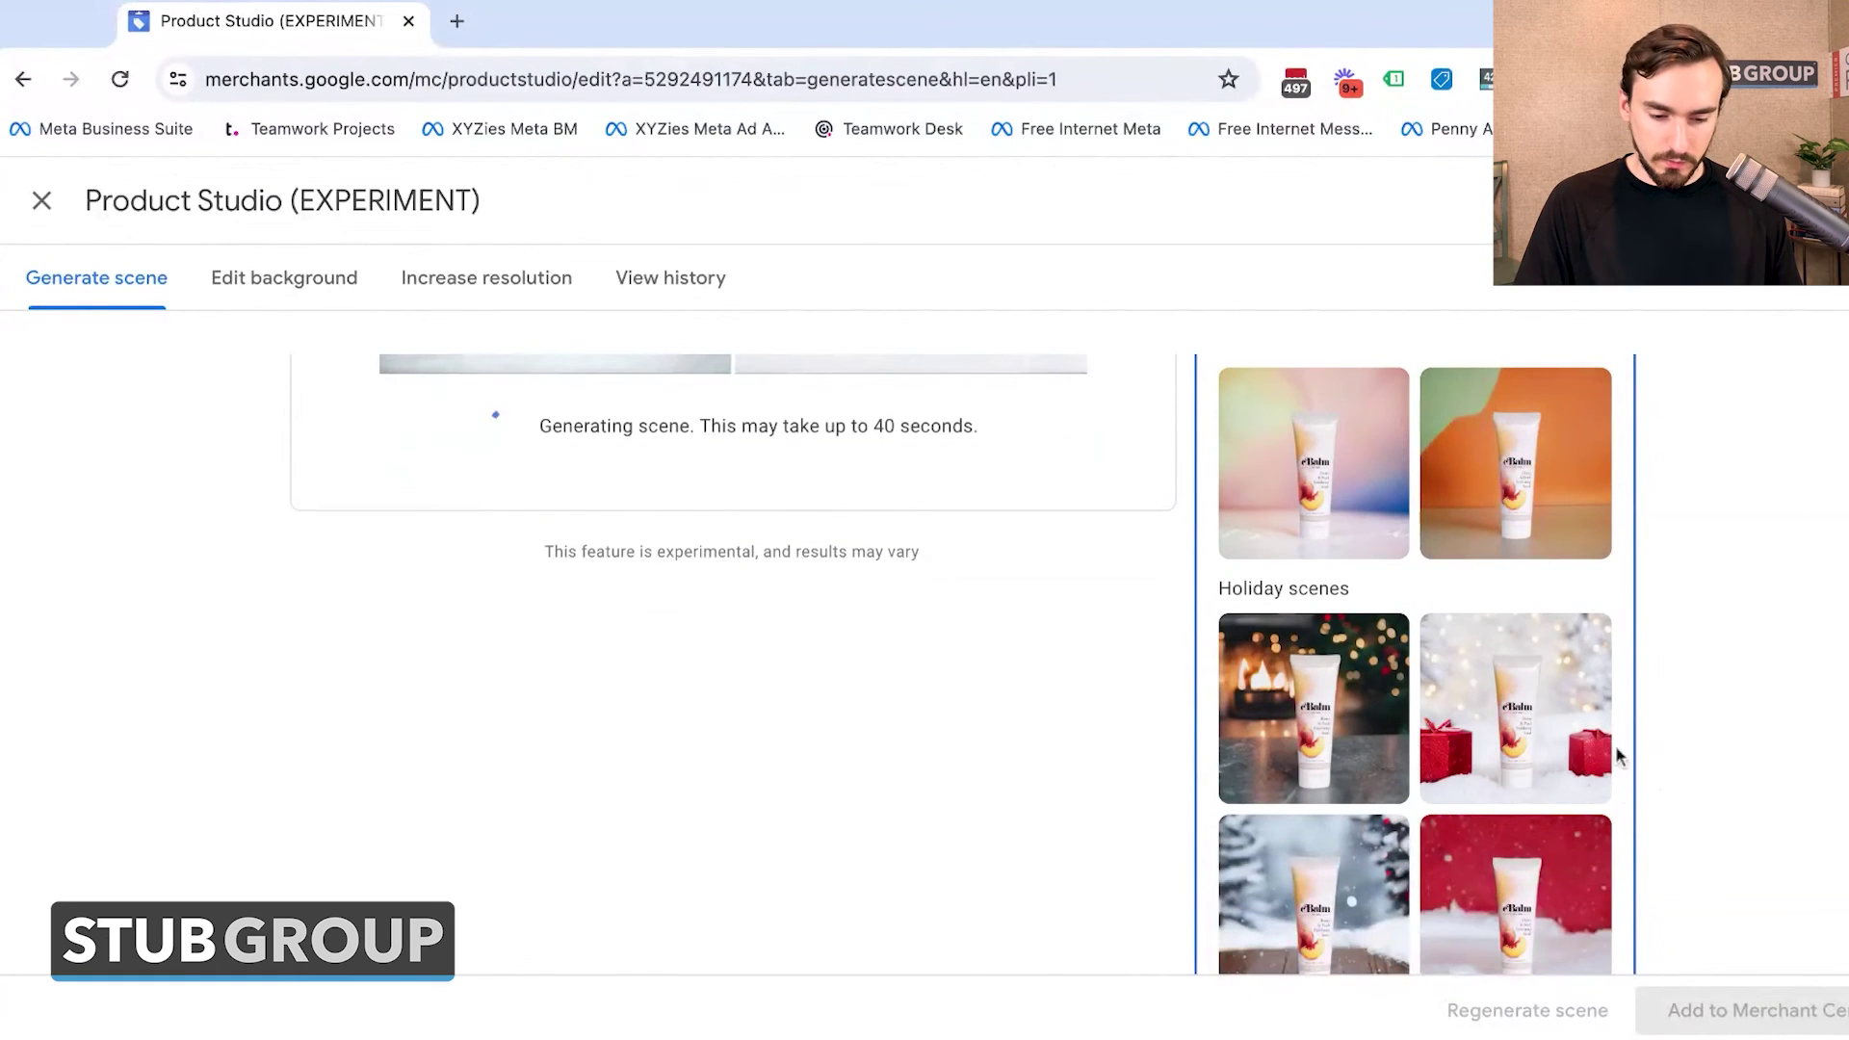
scroll(1308, 685, down, 3)
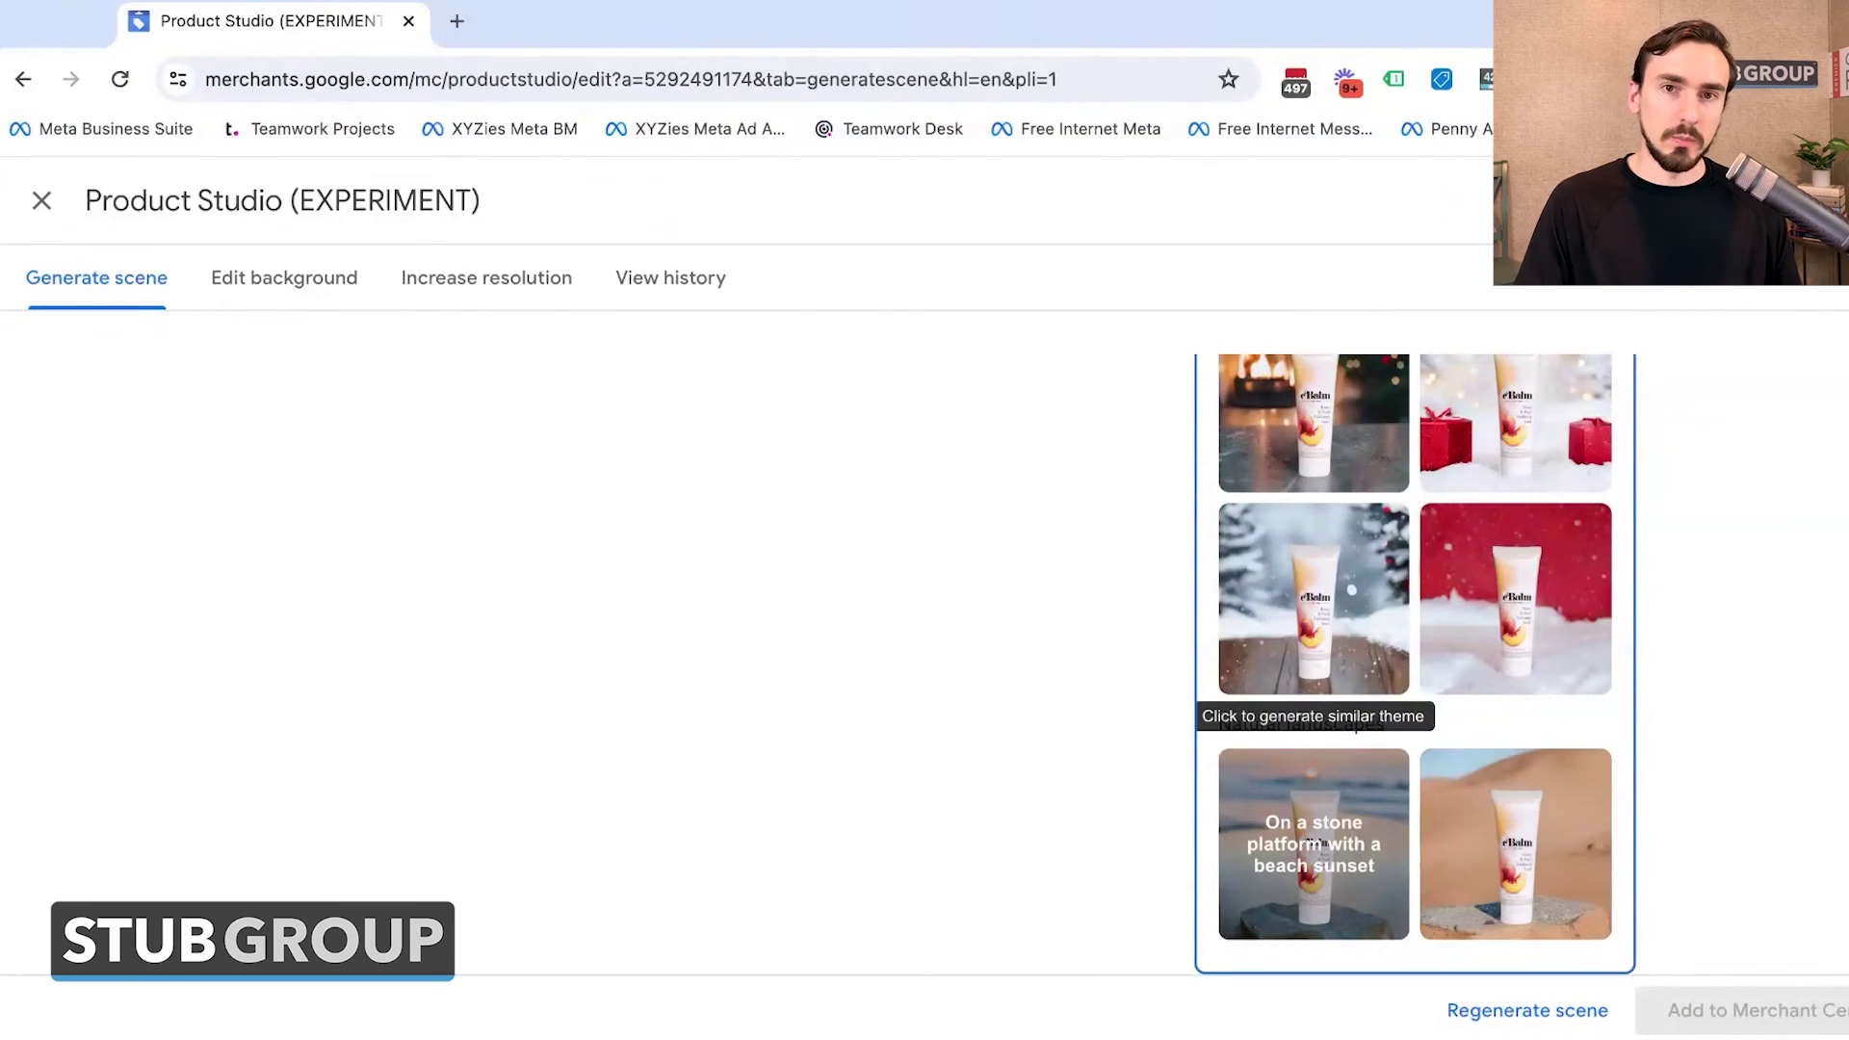
Compare the four generated beach images of the tire against the scene description
scroll(1316, 843, up, 5)
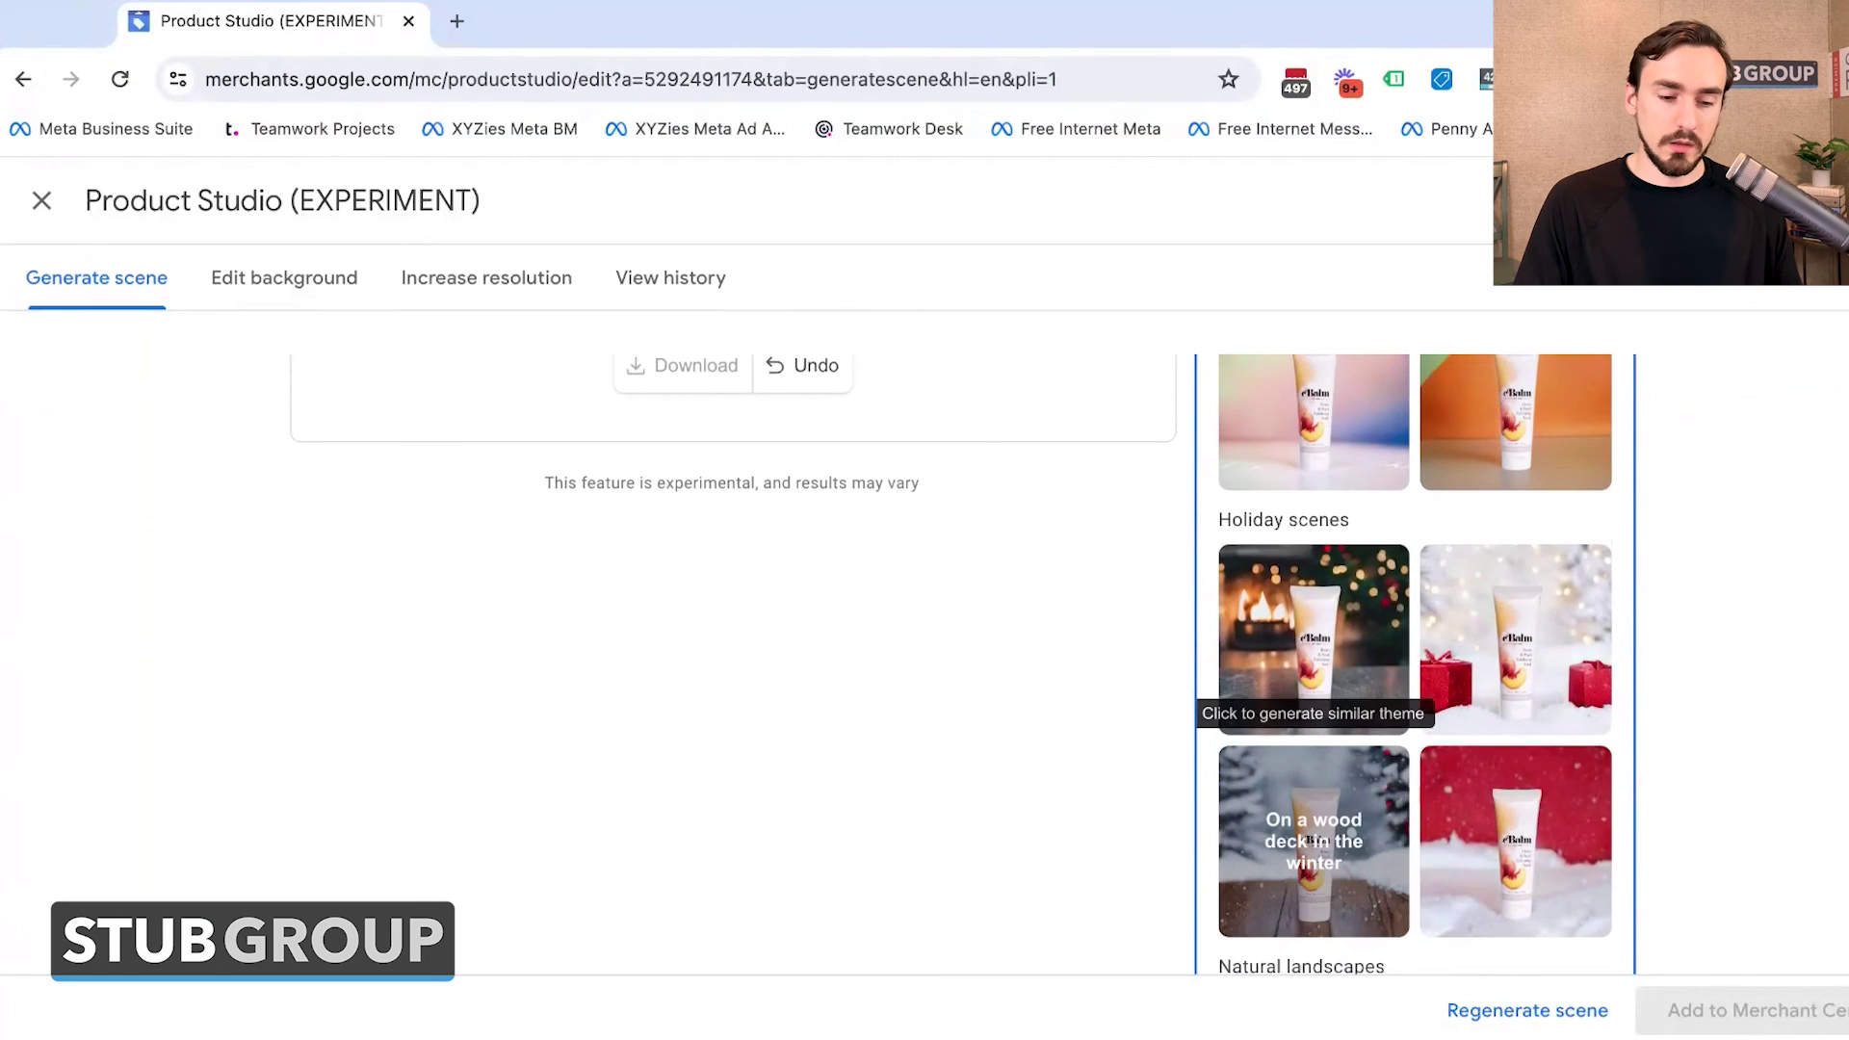
scroll(1311, 920, up, 3)
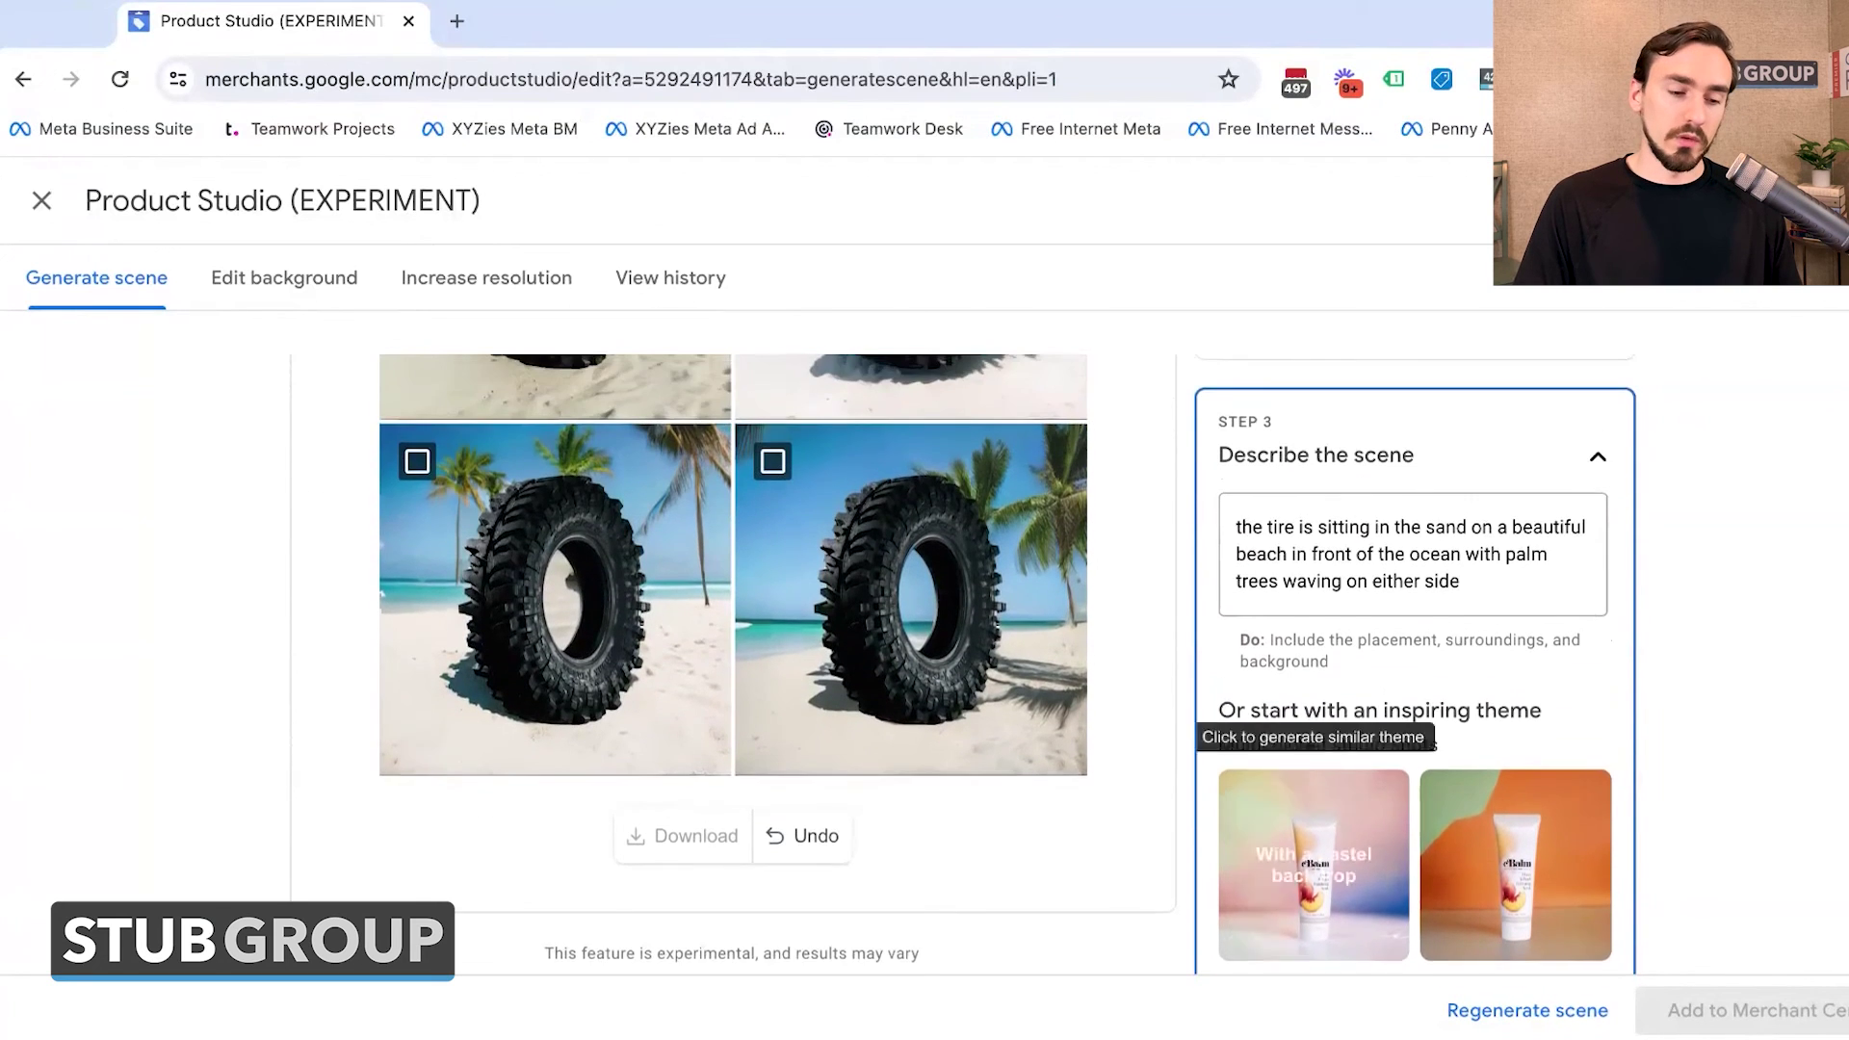
scroll(1118, 811, up, 3)
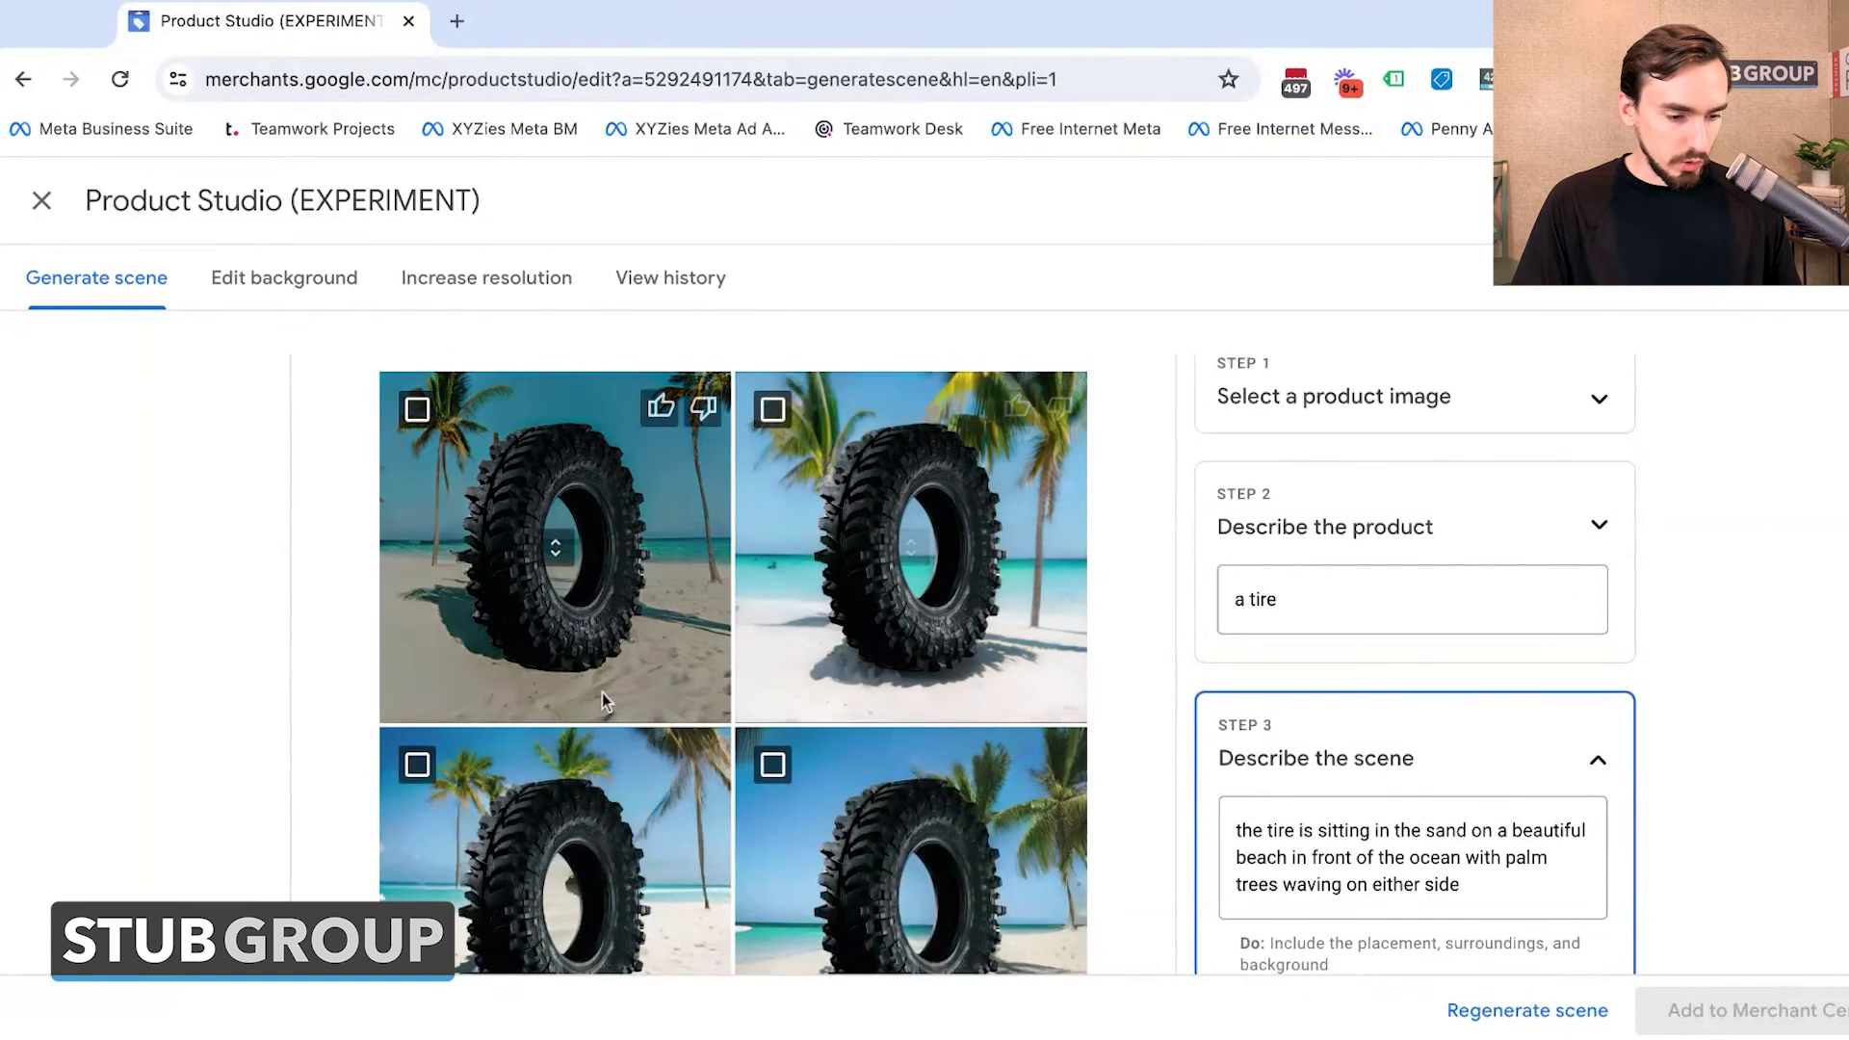
scroll(603, 691, down, 1)
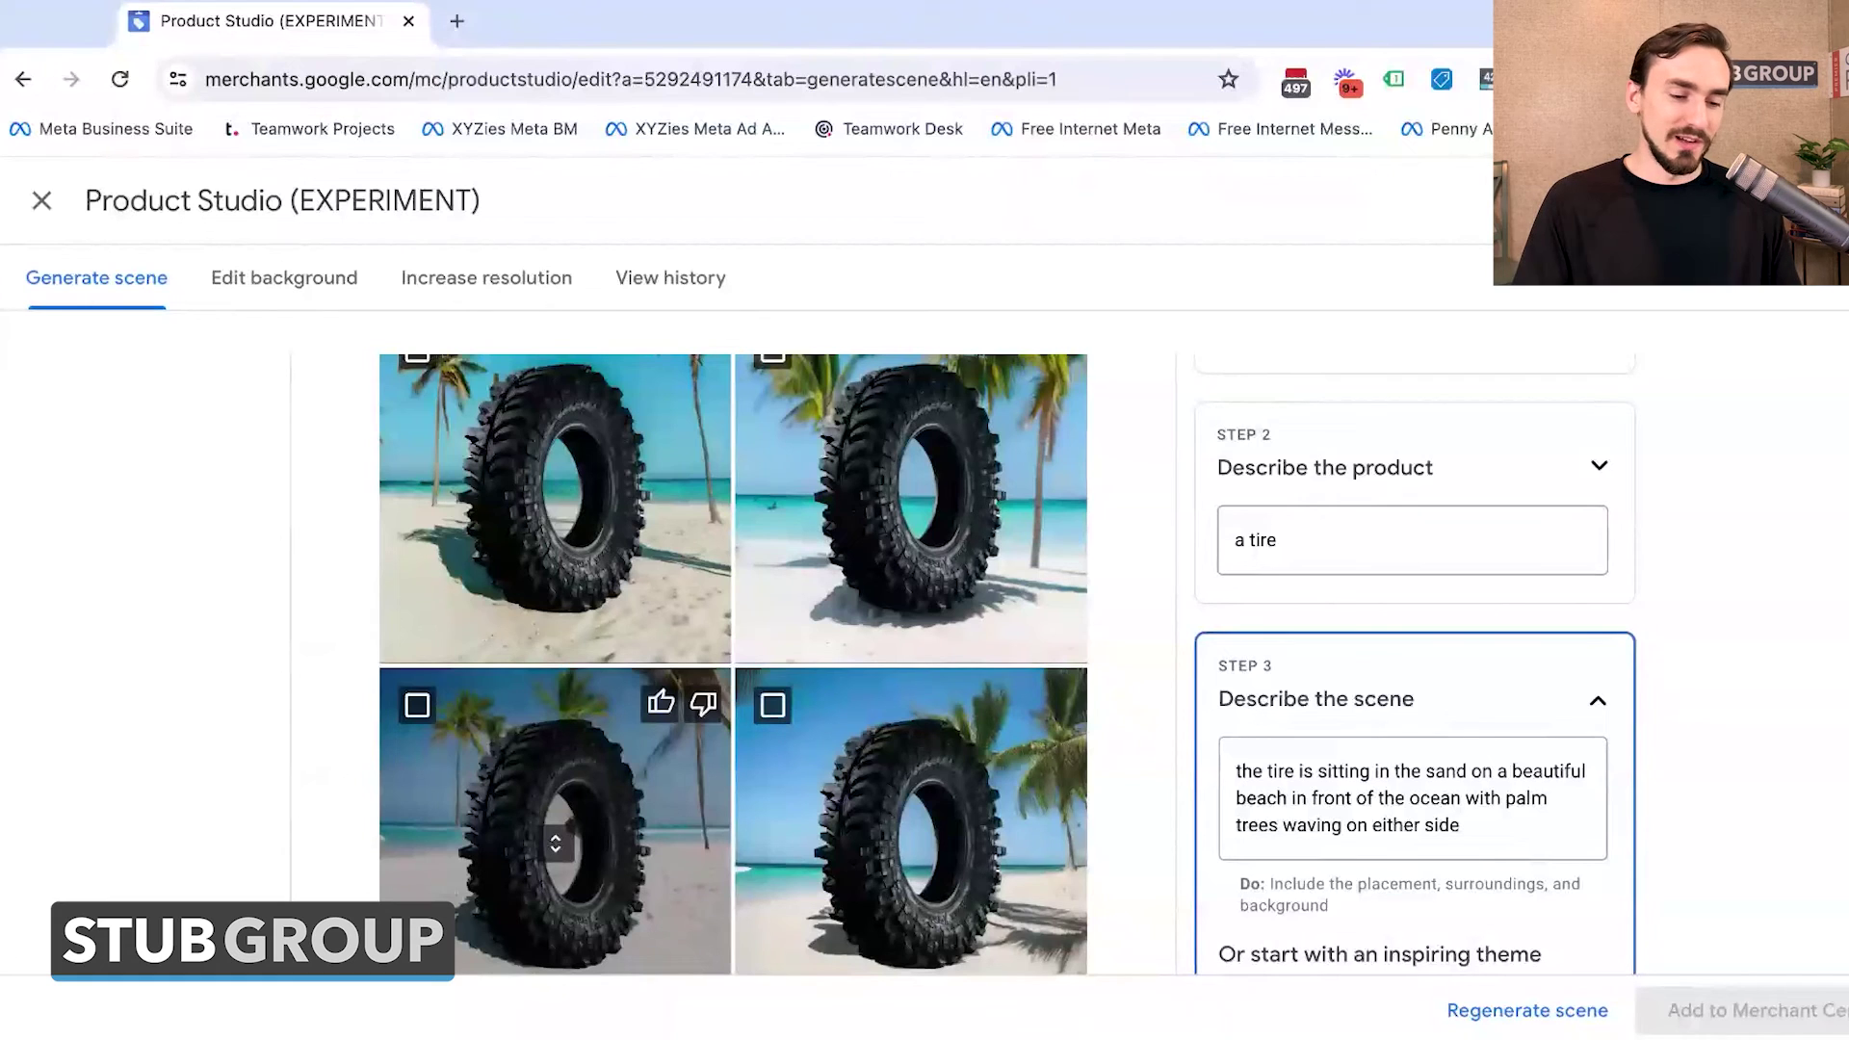
scroll(641, 612, up, 1)
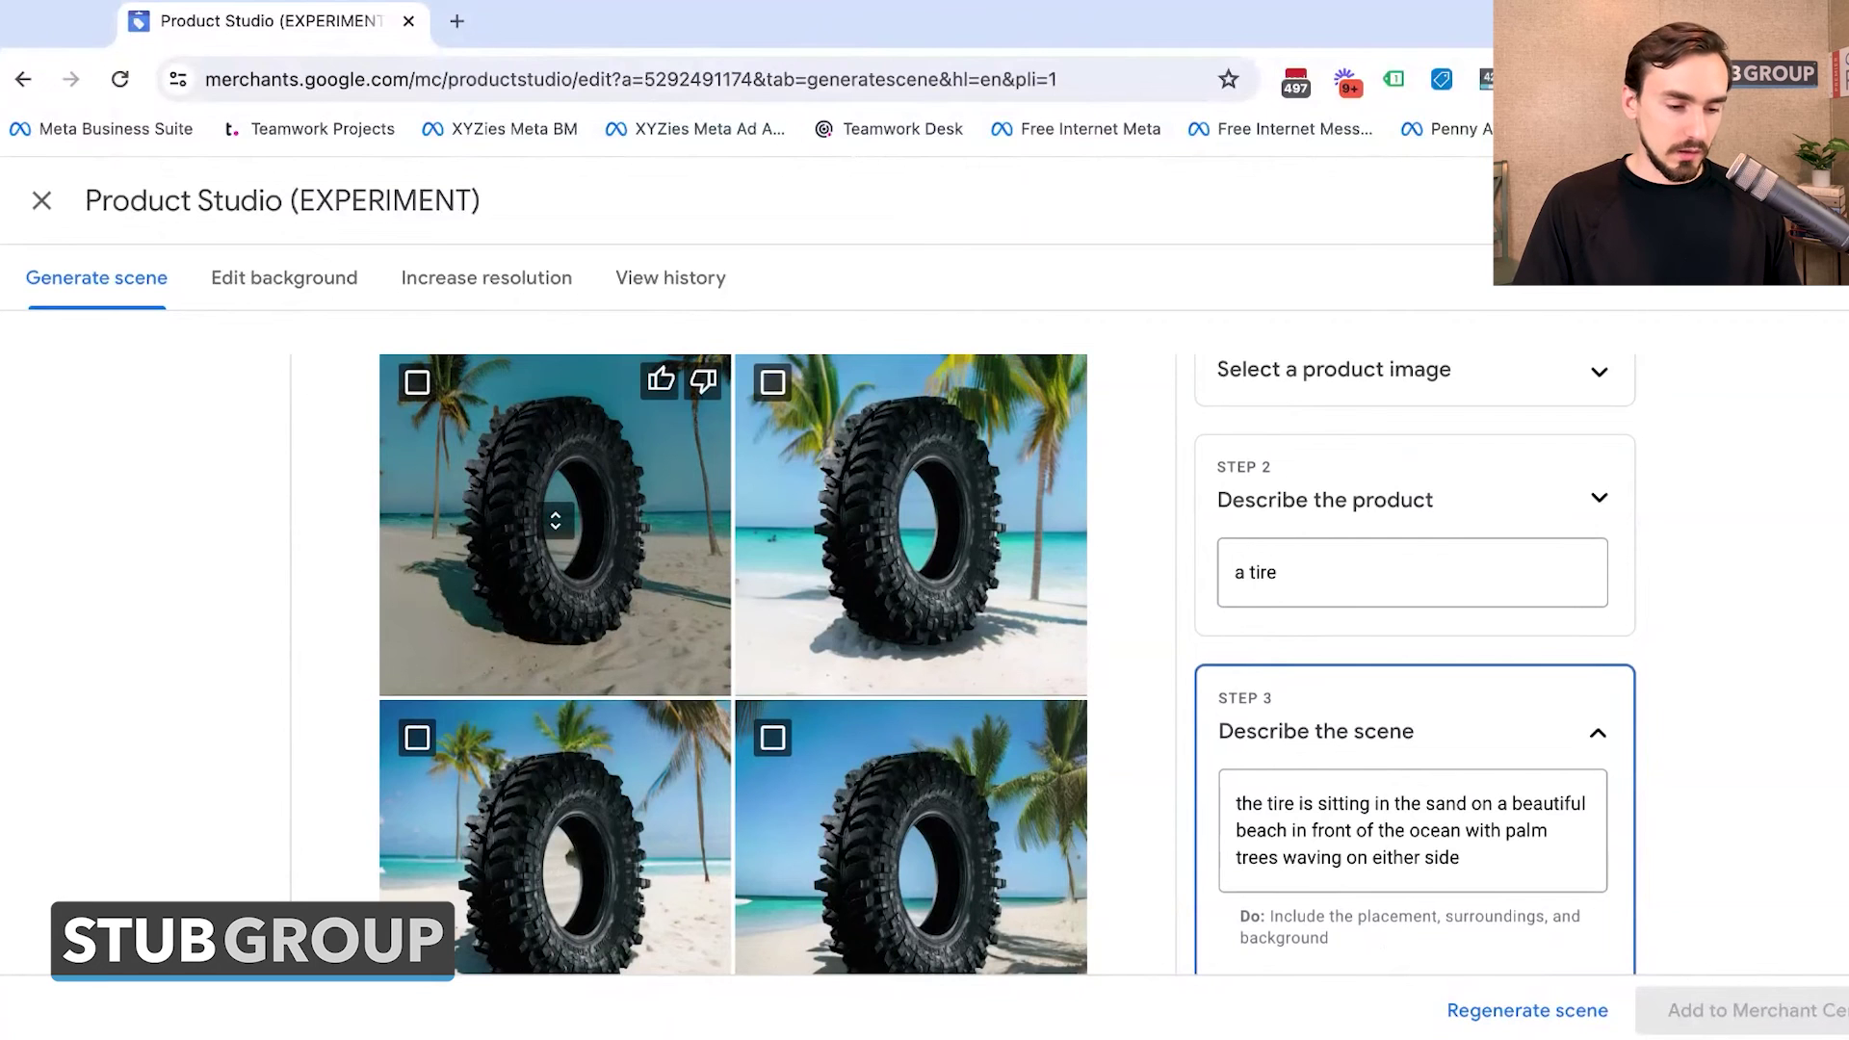
scroll(724, 857, down, 3)
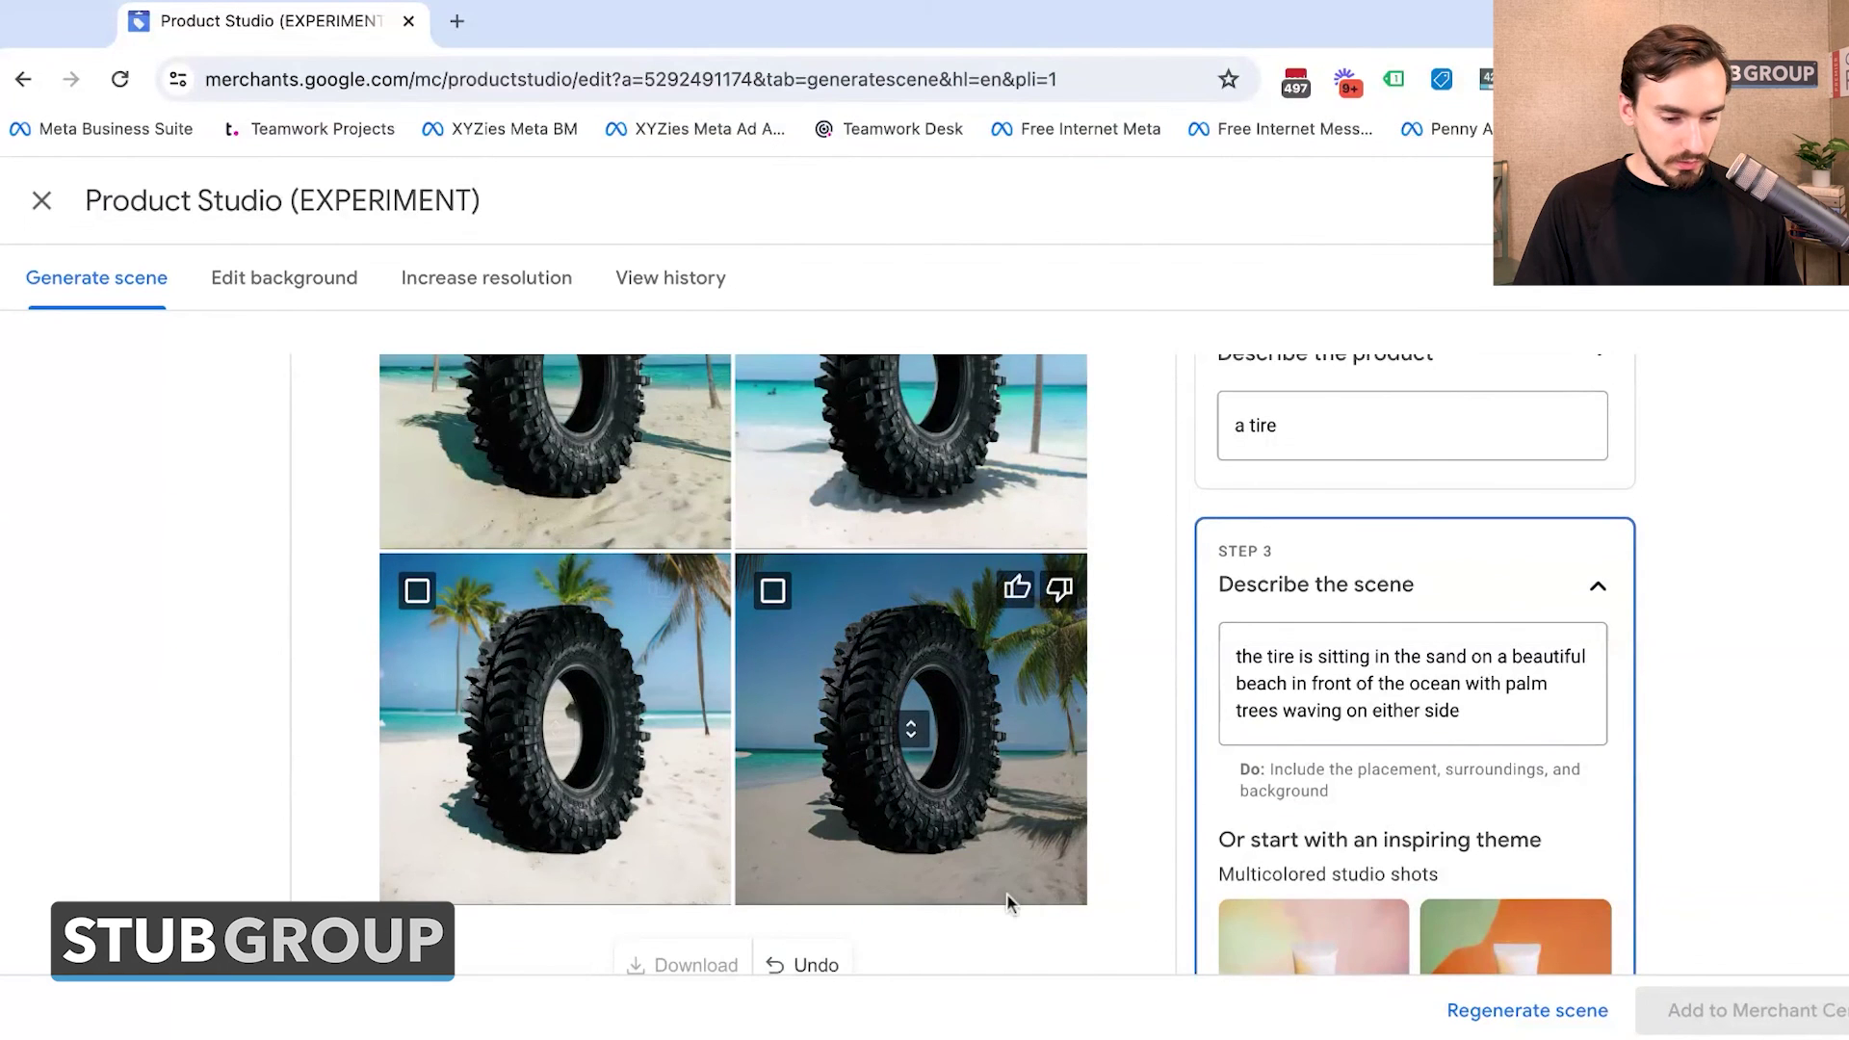
scroll(963, 703, up, 2)
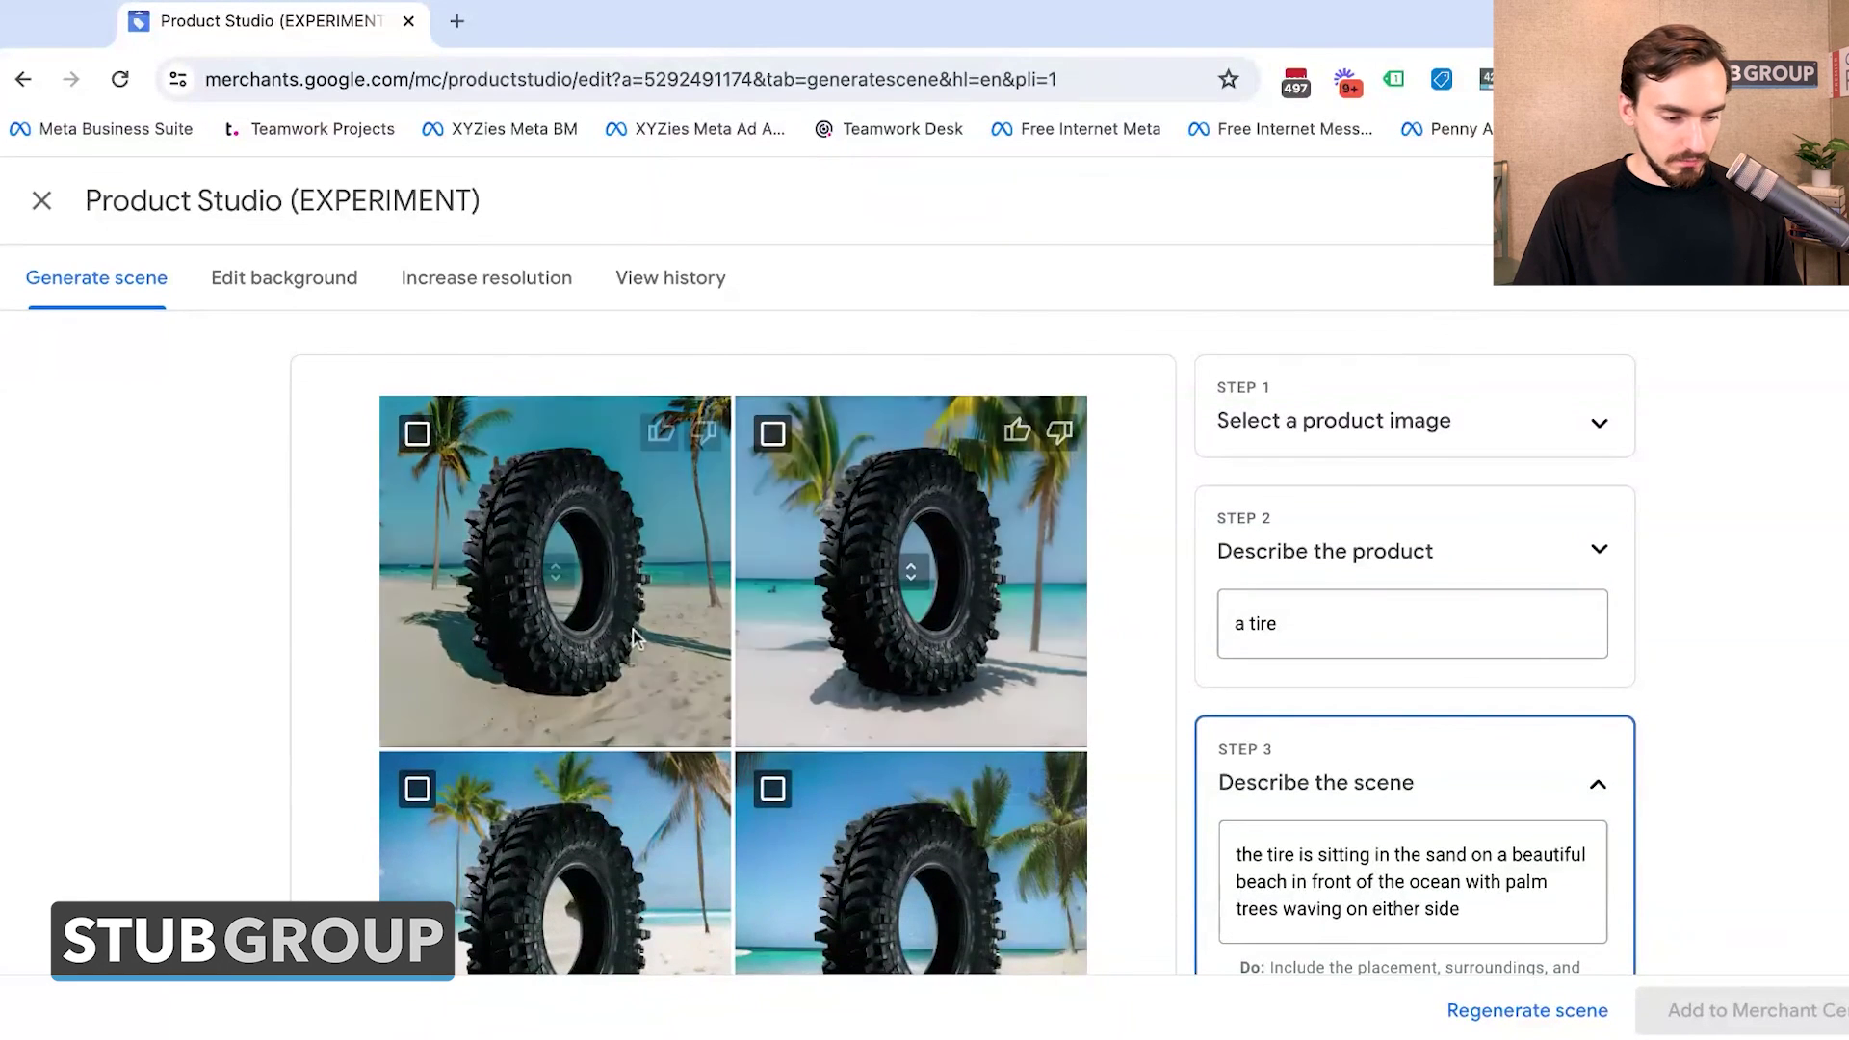
scroll(881, 663, down, 1)
scroll(885, 664, down, 1)
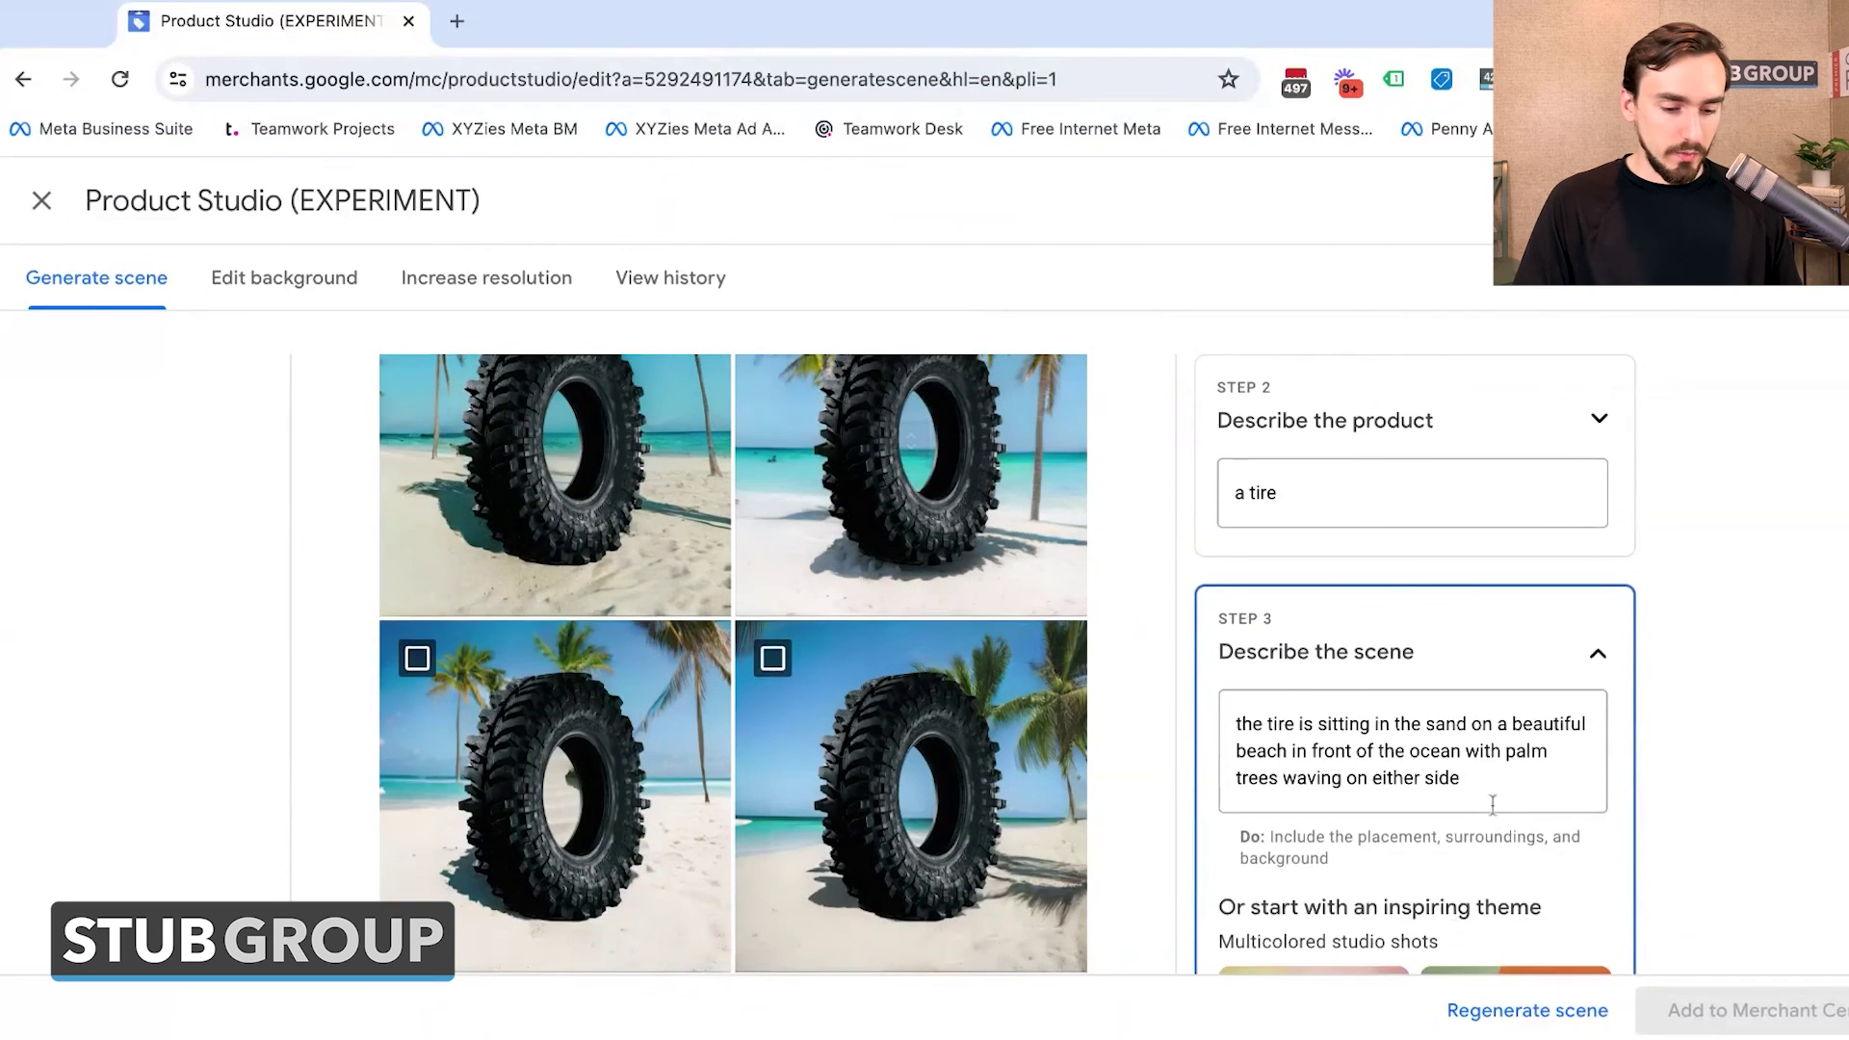
scroll(713, 690, up, 2)
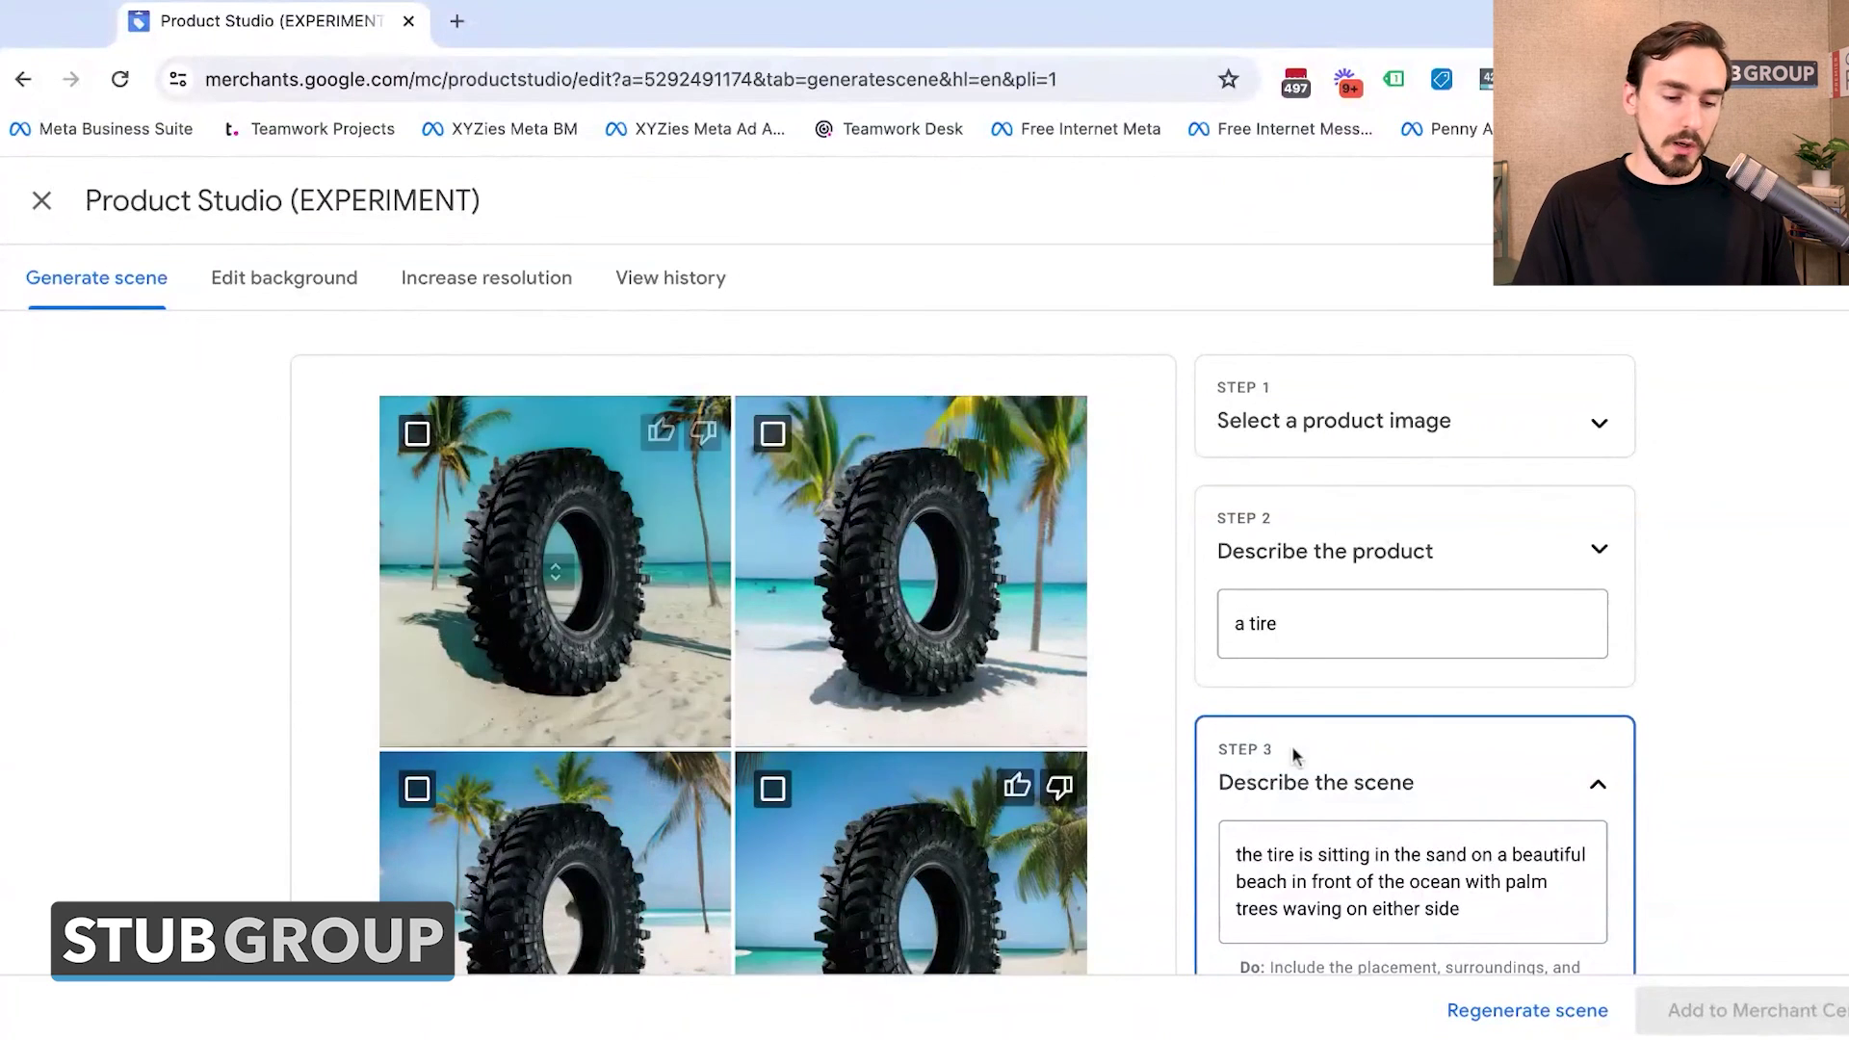
scroll(1291, 746, down, 3)
scroll(967, 812, down, 2)
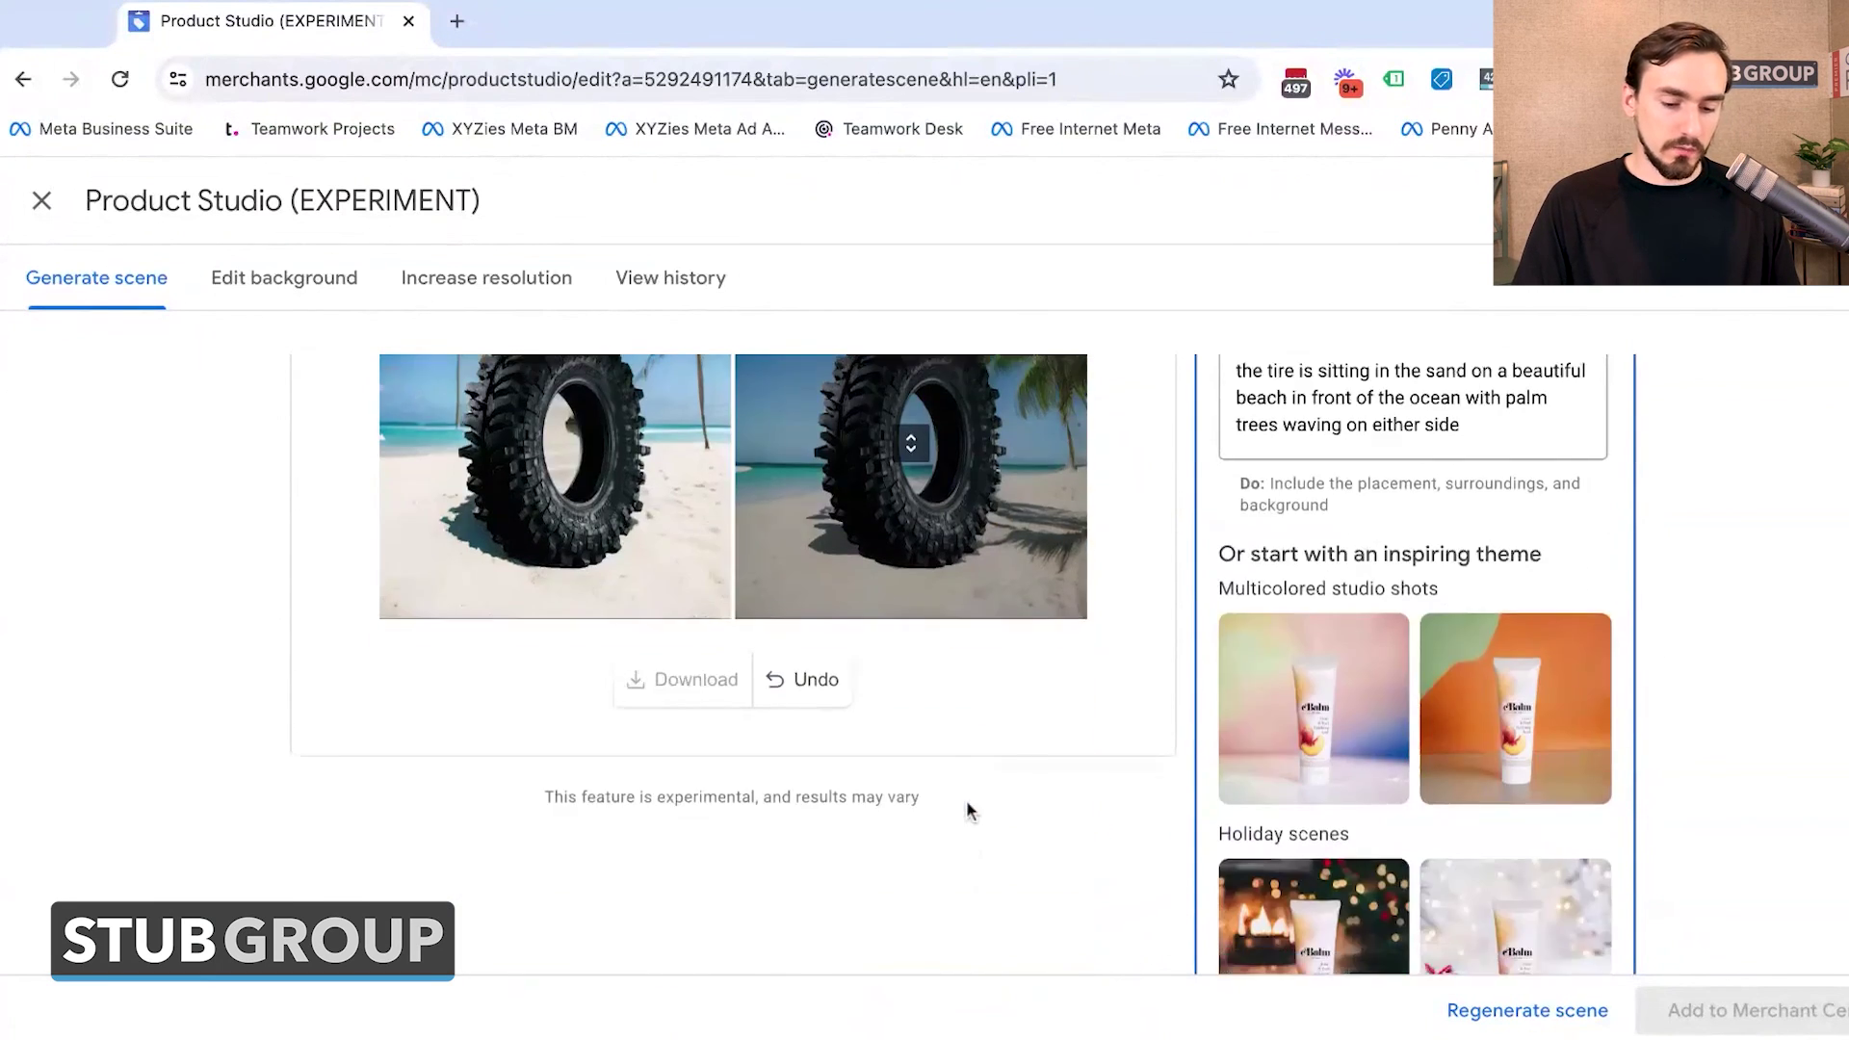